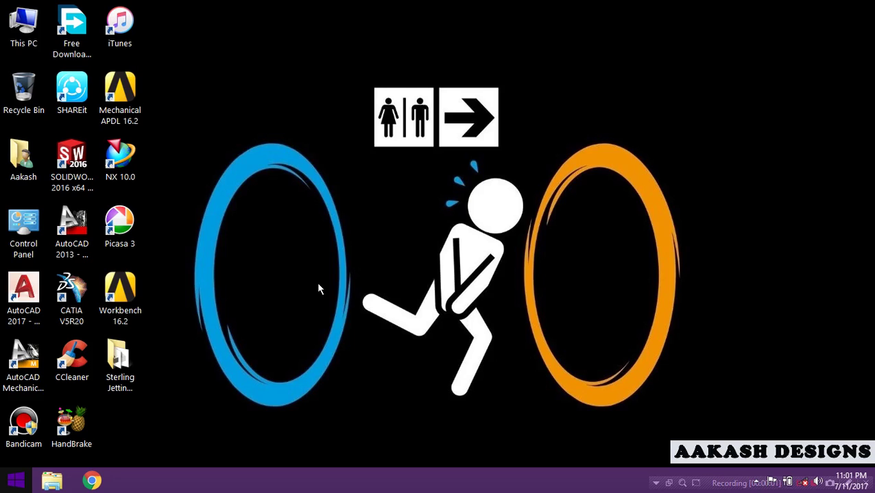
Step: Refresh the desktop and launch SOLIDWORKS 2016 from its desktop shortcut
{"action": "right_click", "coordinate": [273, 198]}
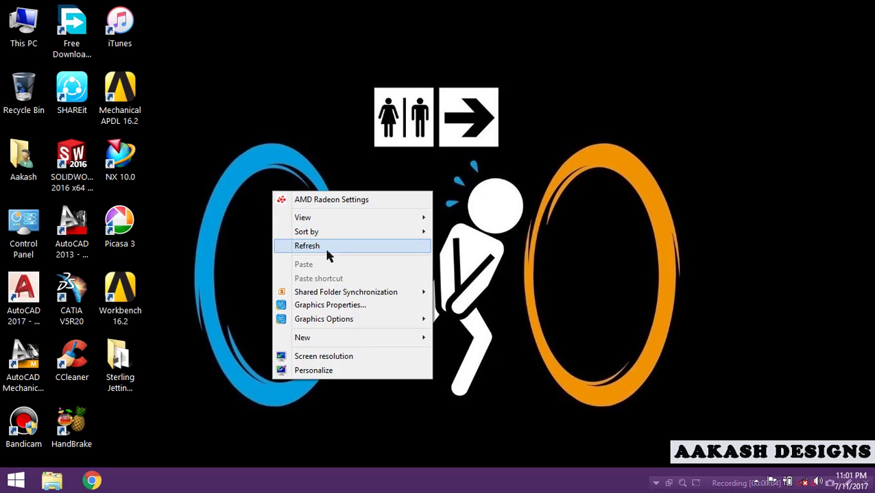
{"action": "left_click", "coordinate": [325, 251]}
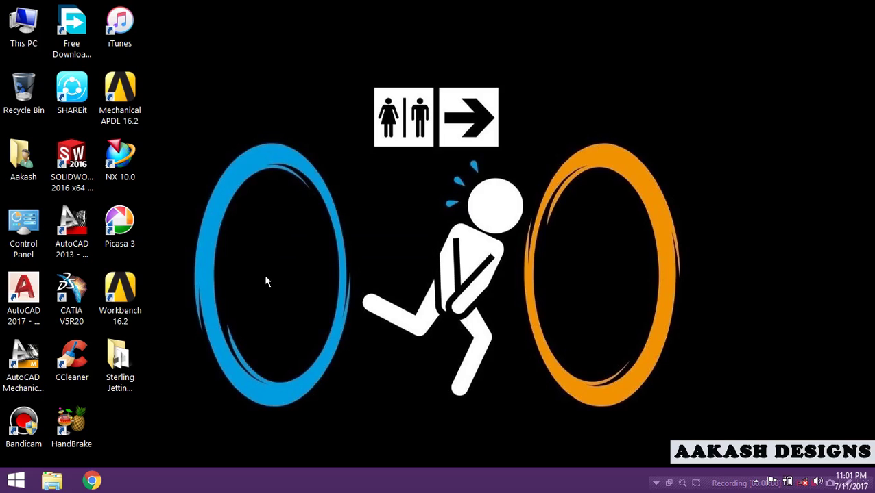
{"action": "double_click", "coordinate": [72, 161]}
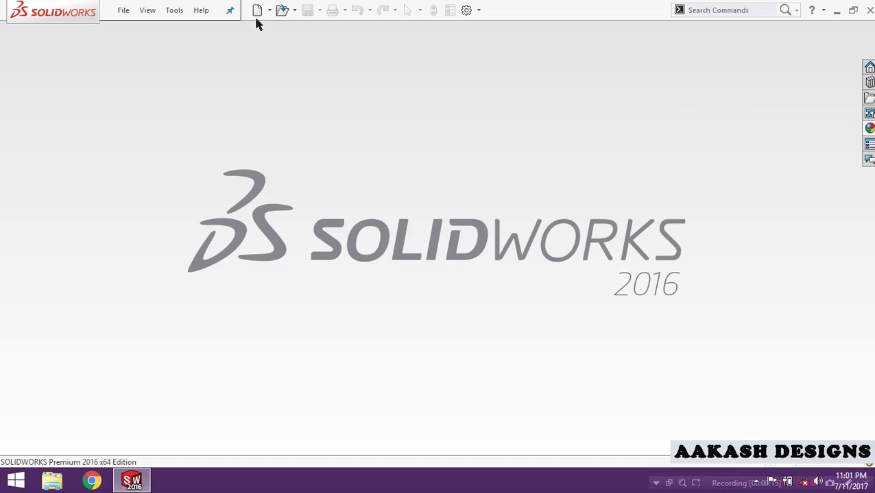
Step: Create a new part and start a sketch on the Front Plane
{"action": "left_click", "coordinate": [257, 10]}
{"action": "left_click", "coordinate": [395, 334]}
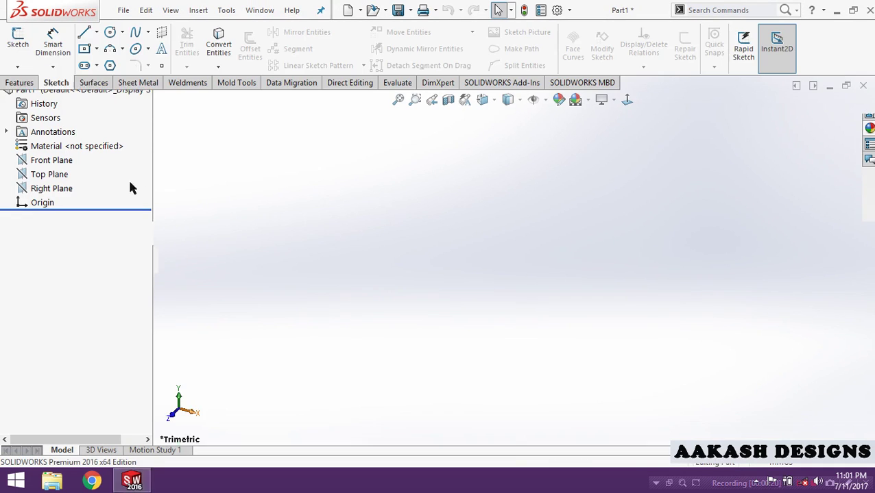
{"action": "left_click", "coordinate": [65, 215]}
{"action": "left_click", "coordinate": [69, 199]}
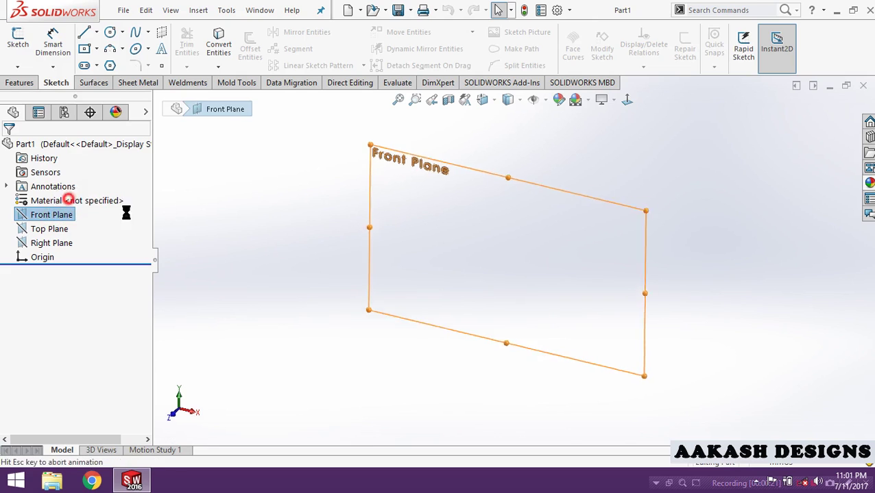
{"action": "left_click", "coordinate": [233, 238]}
Step: Draw a horizontal centerline through the origin and a center rectangle above it
{"action": "left_click", "coordinate": [95, 33]}
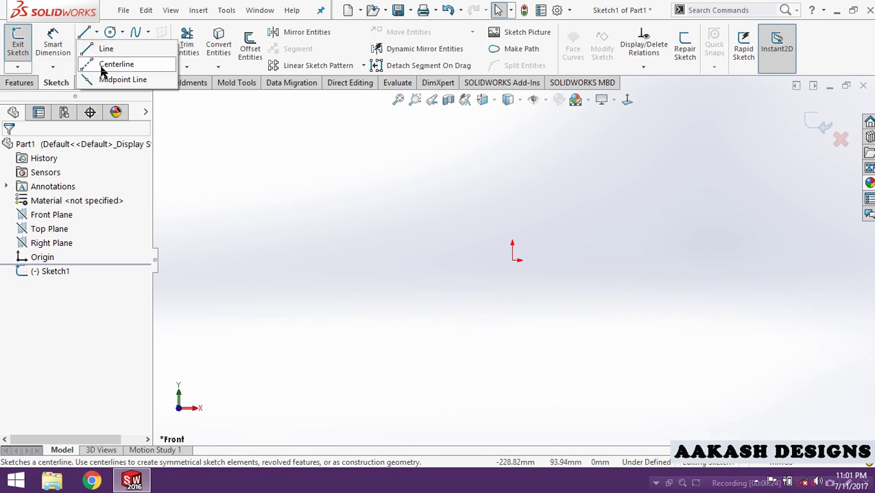
{"action": "left_click", "coordinate": [109, 63]}
{"action": "left_click", "coordinate": [349, 259]}
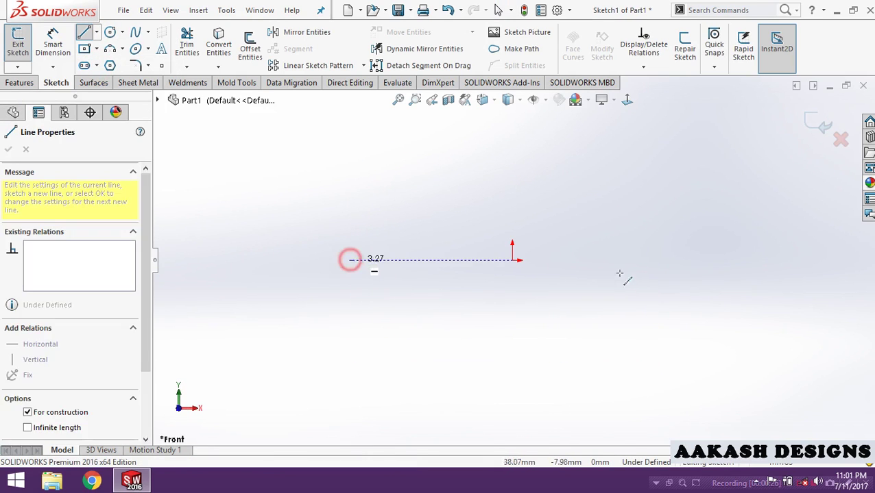
{"action": "left_click", "coordinate": [653, 259]}
{"action": "key", "text": "Escape"}
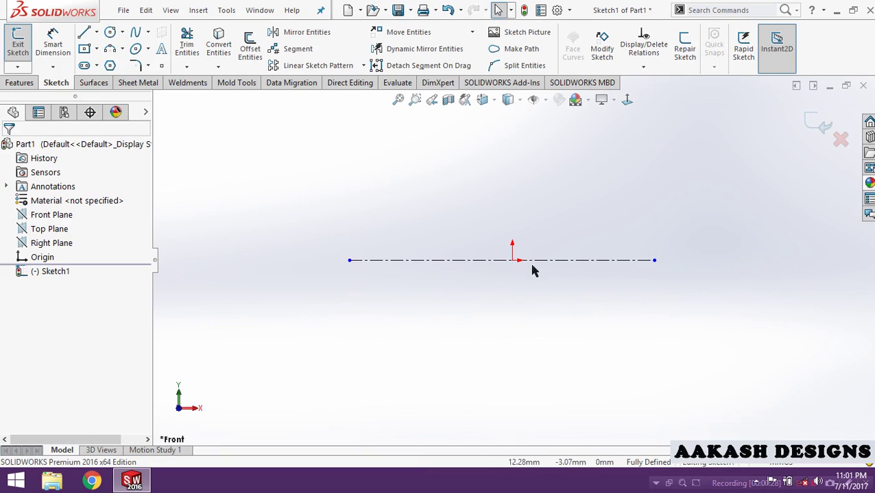
{"action": "left_click", "coordinate": [87, 50]}
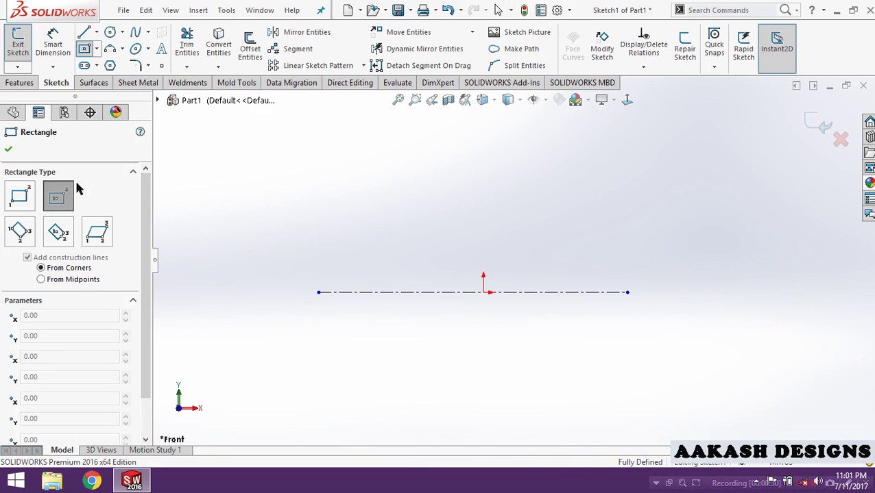
{"action": "left_click", "coordinate": [484, 191]}
{"action": "left_click", "coordinate": [525, 207]}
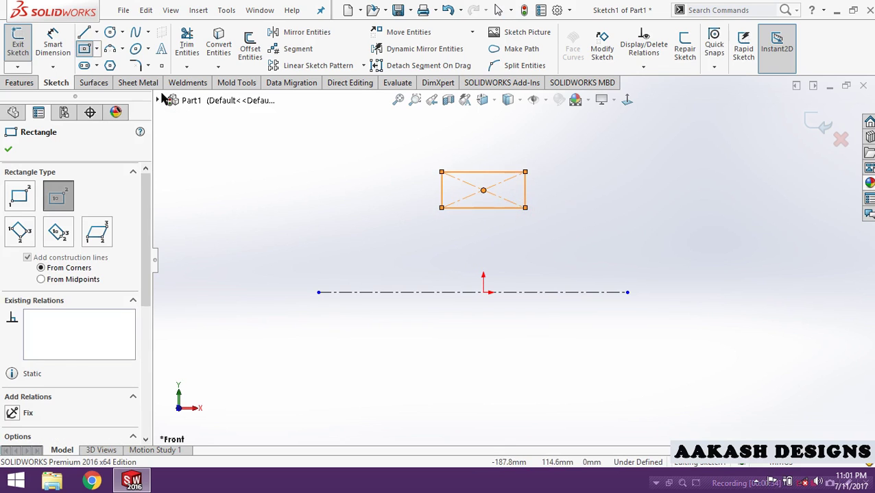
Step: Dimension the rectangle 10 wide and 4 tall
{"action": "left_click", "coordinate": [53, 42]}
{"action": "left_click", "coordinate": [459, 172]}
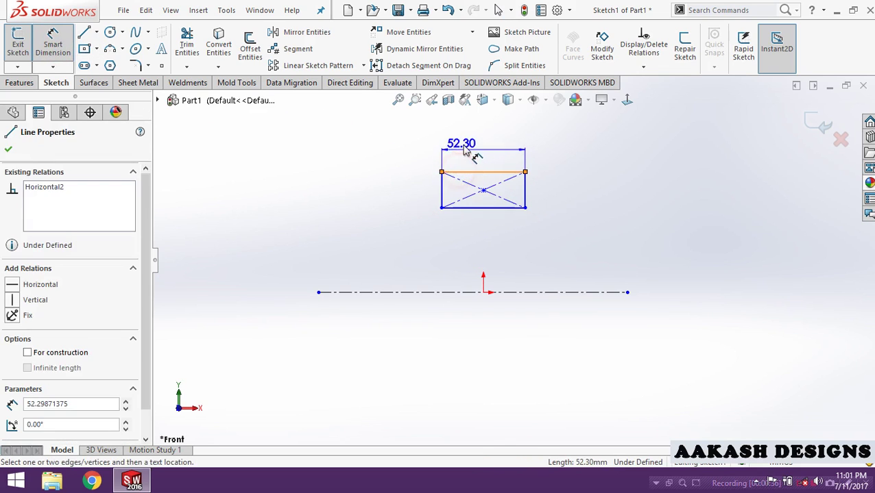
{"action": "left_click", "coordinate": [462, 144]}
{"action": "type", "text": "10"}
{"action": "key", "text": "Return"}
{"action": "left_click", "coordinate": [403, 190]}
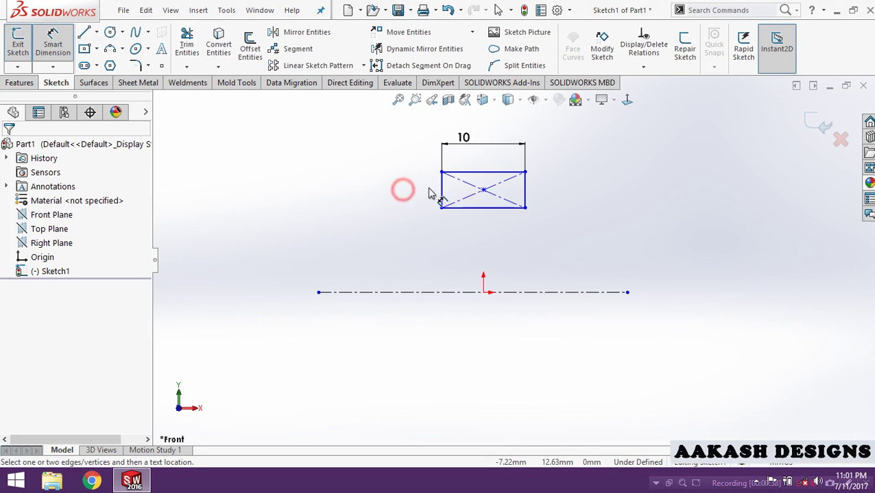
{"action": "left_click", "coordinate": [442, 189]}
{"action": "left_click", "coordinate": [390, 181]}
{"action": "type", "text": "4"}
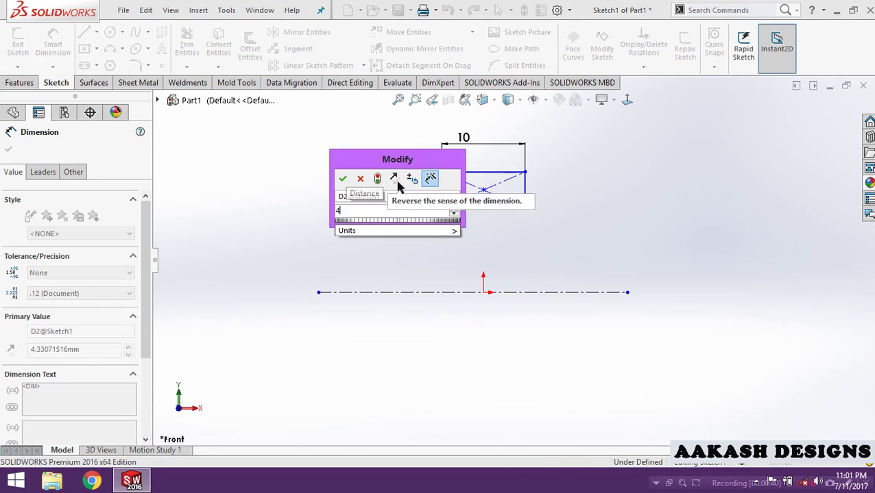
{"action": "key", "text": "Return"}
{"action": "left_click", "coordinate": [366, 238]}
Step: Dimension the rectangle's bottom corner 16 above the centerline
{"action": "left_click", "coordinate": [526, 205]}
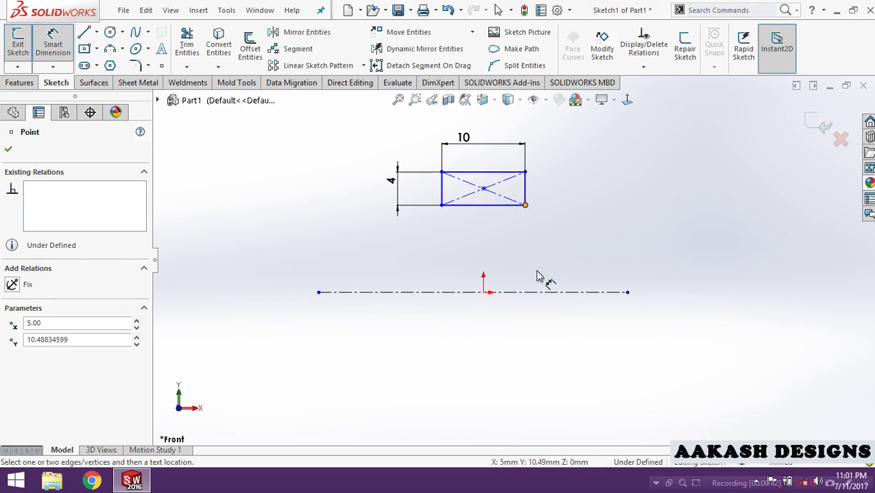
{"action": "left_click", "coordinate": [537, 293]}
{"action": "left_click", "coordinate": [601, 248]}
{"action": "type", "text": "16"}
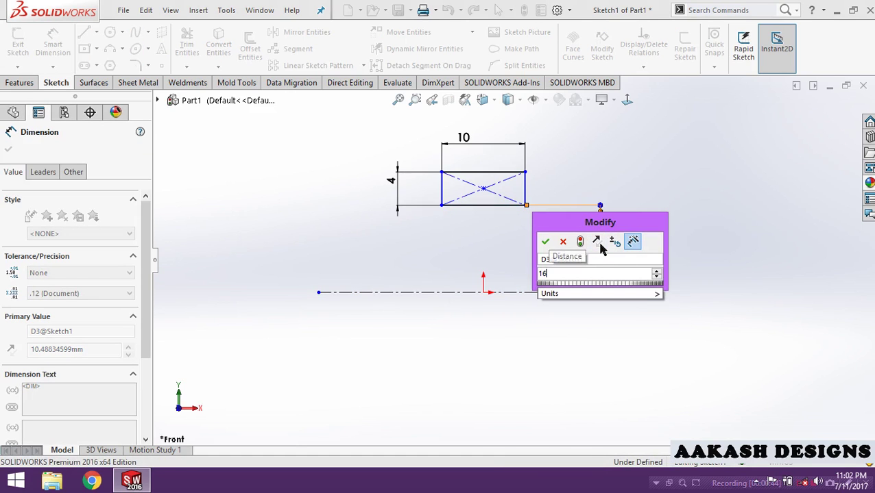
{"action": "key", "text": "Return"}
{"action": "left_click", "coordinate": [495, 235]}
{"action": "scroll", "coordinate": [494, 197], "scroll_direction": "down", "scroll_amount": 2}
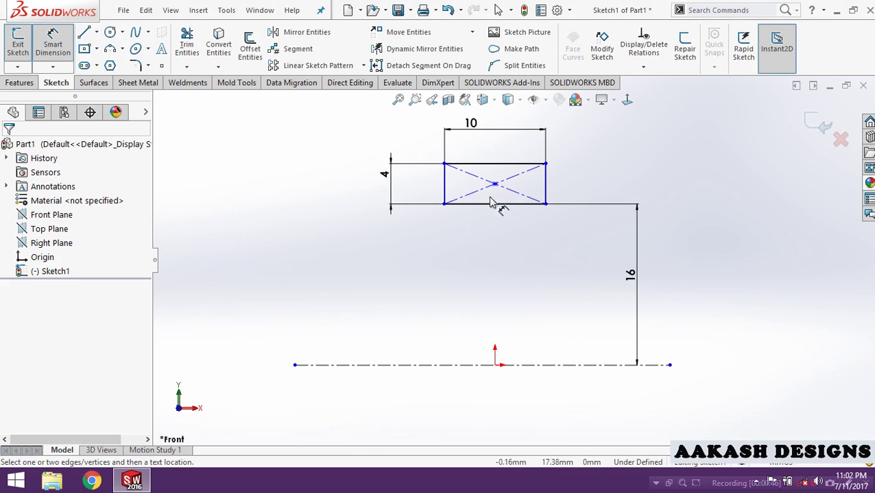
Step: Draw a three-point arc on the rectangle's bottom edge and trim the edge beneath it
{"action": "left_click", "coordinate": [109, 55]}
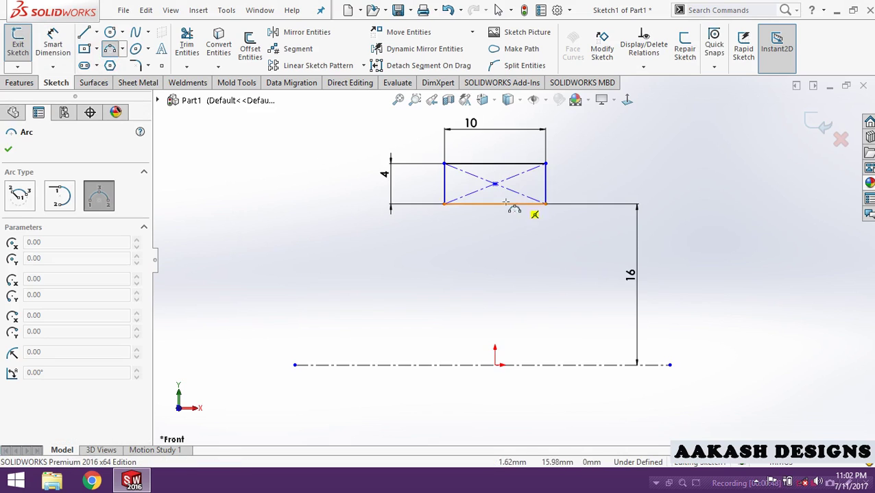
{"action": "scroll", "coordinate": [496, 203], "scroll_direction": "down", "scroll_amount": 3}
{"action": "left_click", "coordinate": [443, 226]}
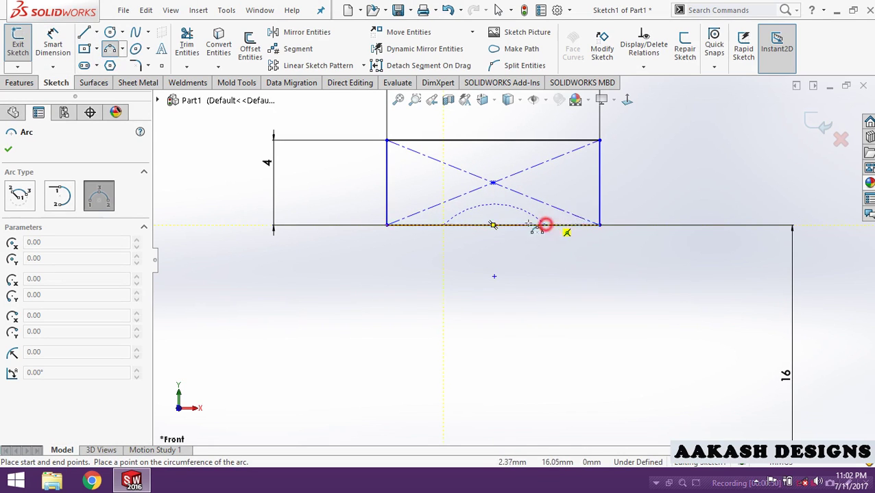
{"action": "left_click", "coordinate": [543, 226]}
{"action": "left_click", "coordinate": [492, 203]}
{"action": "left_click", "coordinate": [186, 42]}
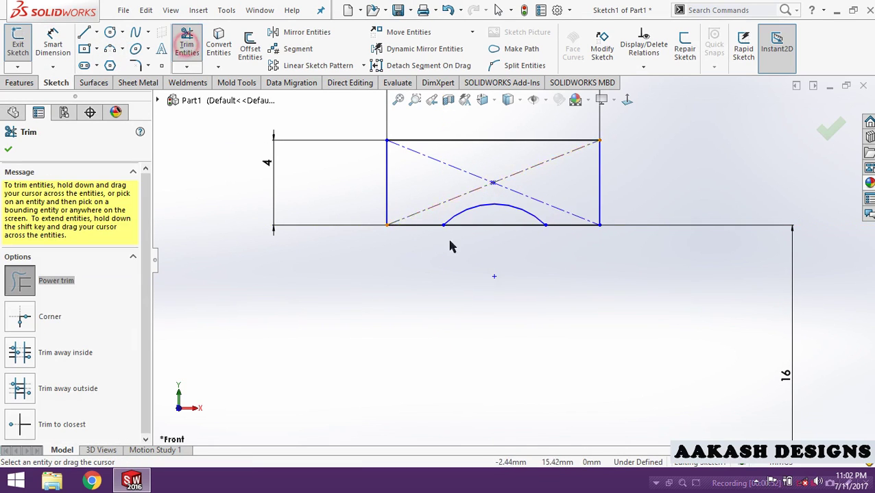
Step: Dimension the arc radius 3 and its right end 2.76 from the bottom-right corner
{"action": "left_click", "coordinate": [65, 45]}
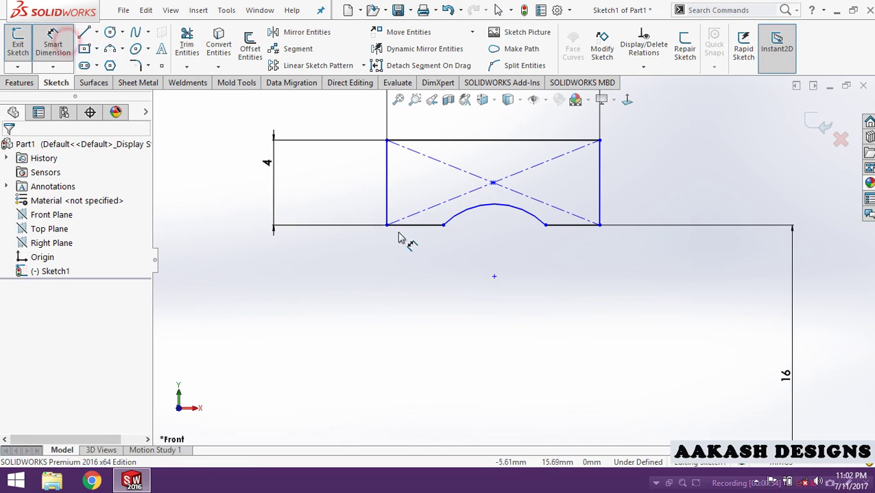
{"action": "left_click", "coordinate": [474, 209]}
{"action": "left_click", "coordinate": [470, 226]}
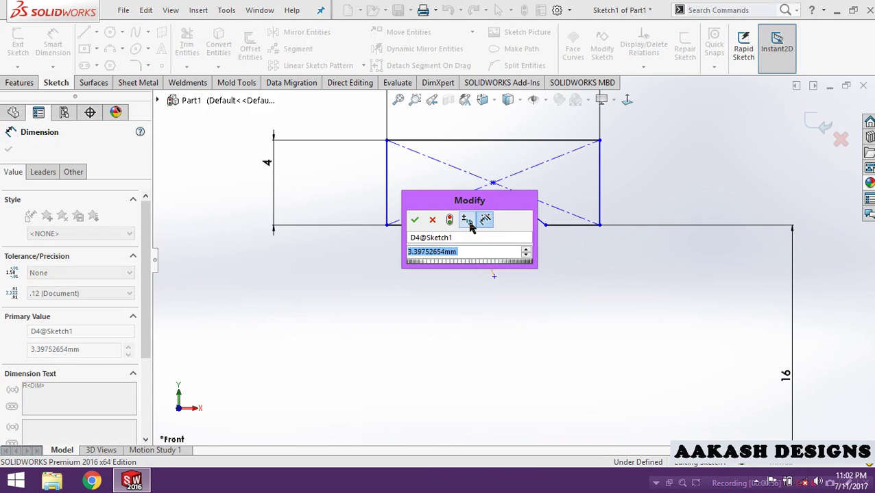
{"action": "type", "text": "3"}
{"action": "key", "text": "Return"}
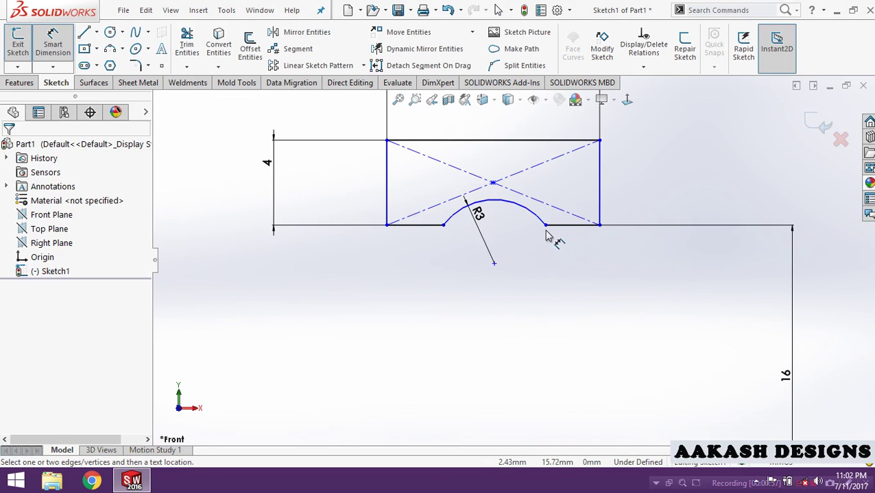
{"action": "left_click", "coordinate": [546, 232]}
{"action": "left_click", "coordinate": [600, 226]}
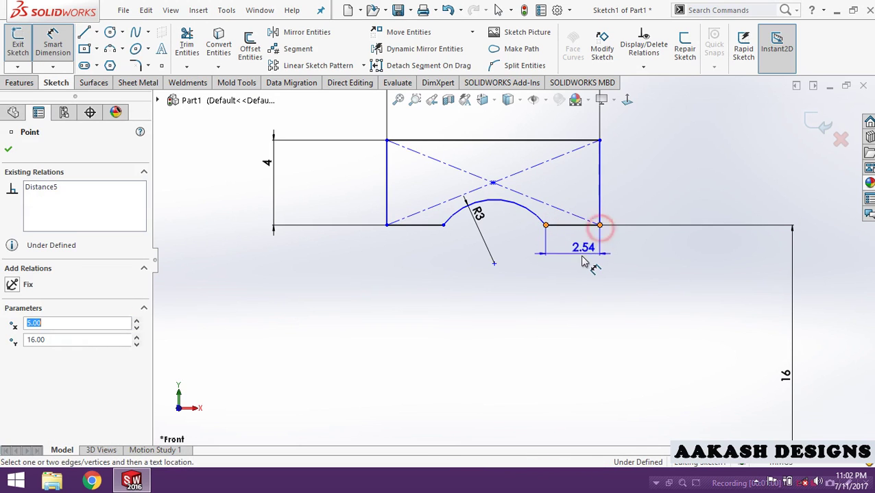
{"action": "left_click", "coordinate": [582, 253]}
{"action": "type", "text": "2.76"}
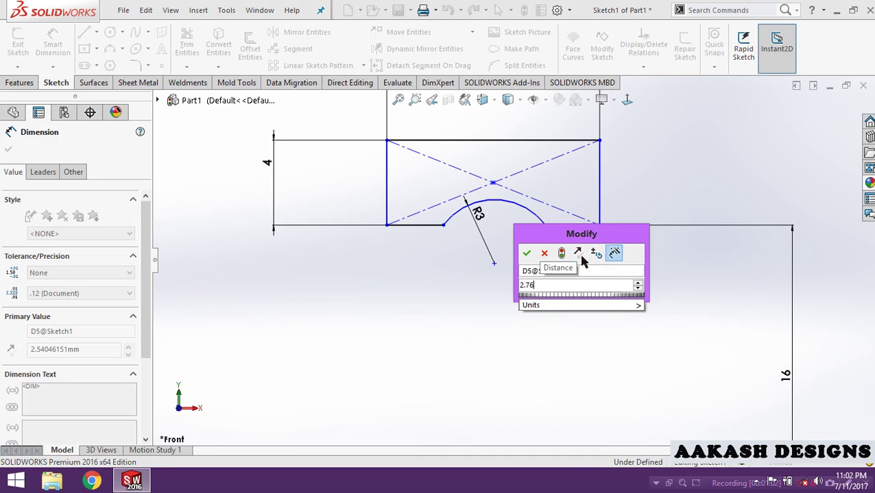
{"action": "key", "text": "Return"}
{"action": "left_click", "coordinate": [433, 307]}
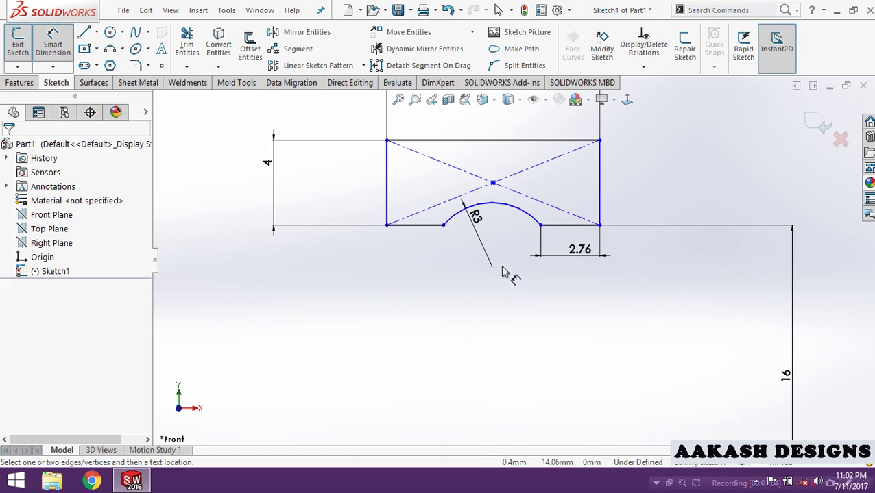
Step: Dimension the arc height 1 above the edge and exit the sketch
{"action": "left_click", "coordinate": [541, 227]}
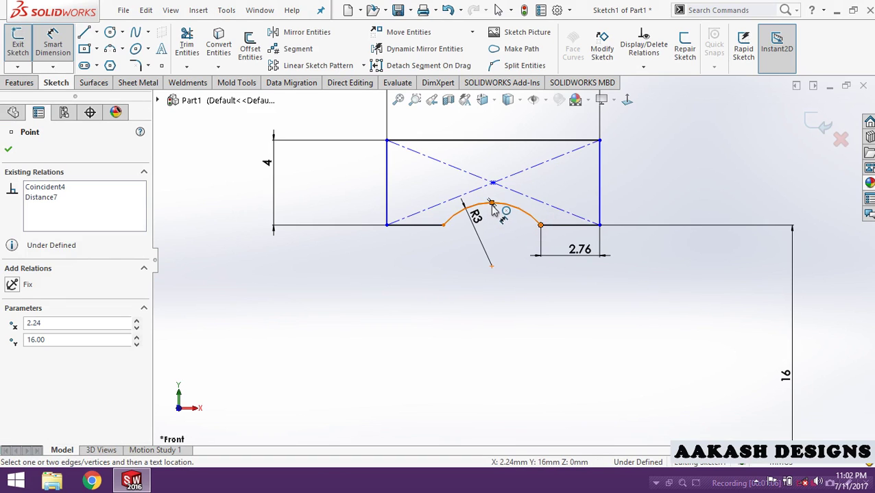
{"action": "left_click", "coordinate": [492, 204]}
{"action": "left_click", "coordinate": [647, 215]}
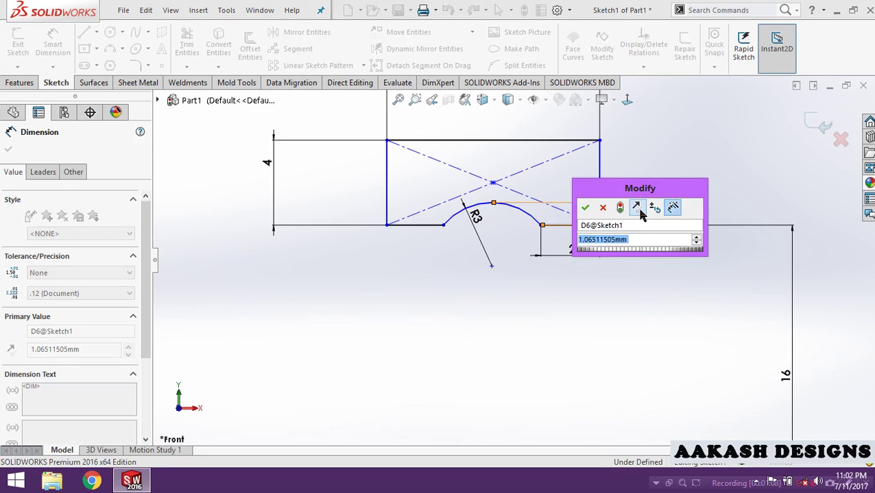
{"action": "type", "text": "1"}
{"action": "key", "text": "Return"}
{"action": "left_click", "coordinate": [443, 288]}
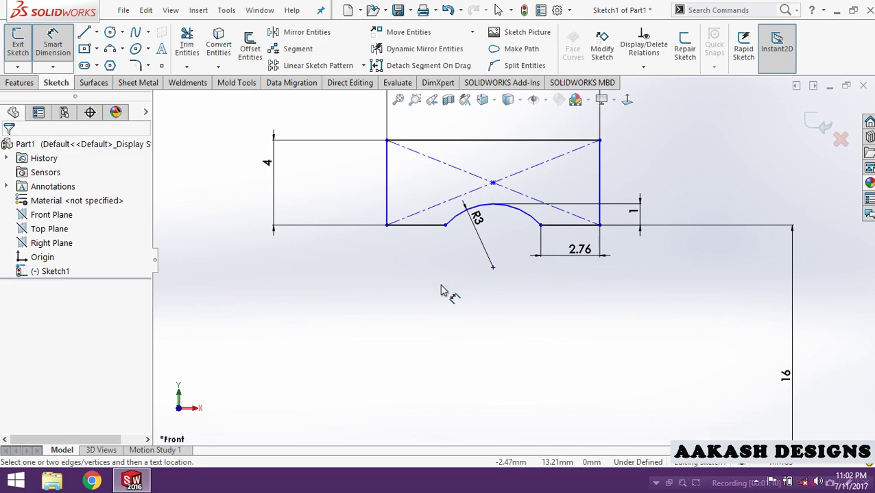
{"action": "scroll", "coordinate": [443, 291], "scroll_direction": "up", "scroll_amount": 2}
{"action": "scroll", "coordinate": [509, 323], "scroll_direction": "up", "scroll_amount": 1}
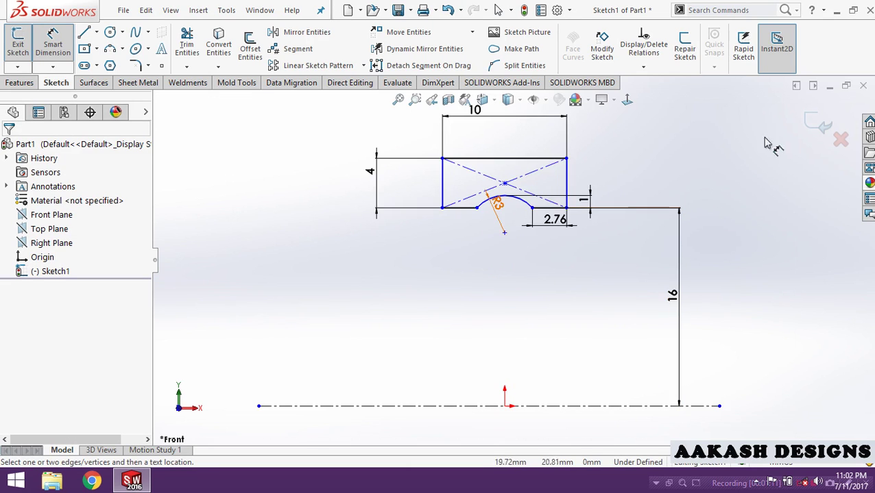
{"action": "left_click", "coordinate": [827, 118]}
Step: Revolve the notched profile 360° about the centerline to form the ring Revolve1
{"action": "scroll", "coordinate": [426, 307], "scroll_direction": "up", "scroll_amount": 2}
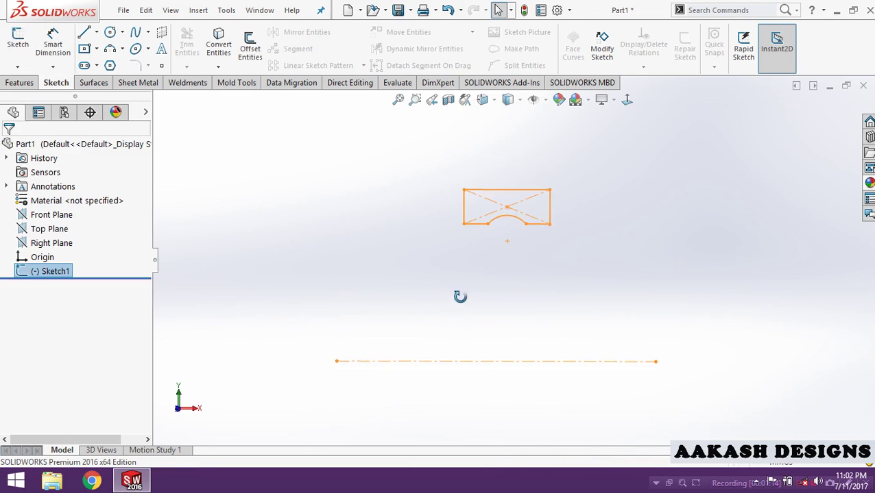
{"action": "middle_click_drag", "start_coordinate": [459, 295], "coordinate": [213, 197]}
{"action": "left_click", "coordinate": [21, 82]}
{"action": "left_click", "coordinate": [63, 48]}
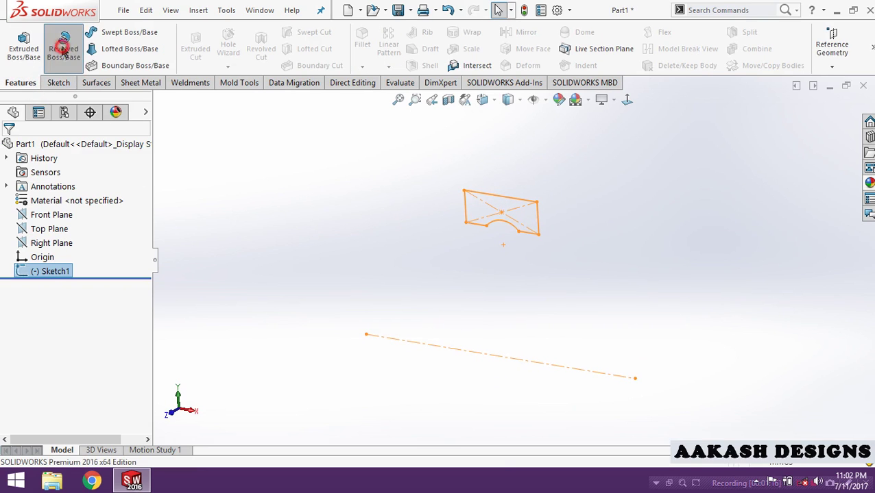
{"action": "left_click", "coordinate": [495, 359]}
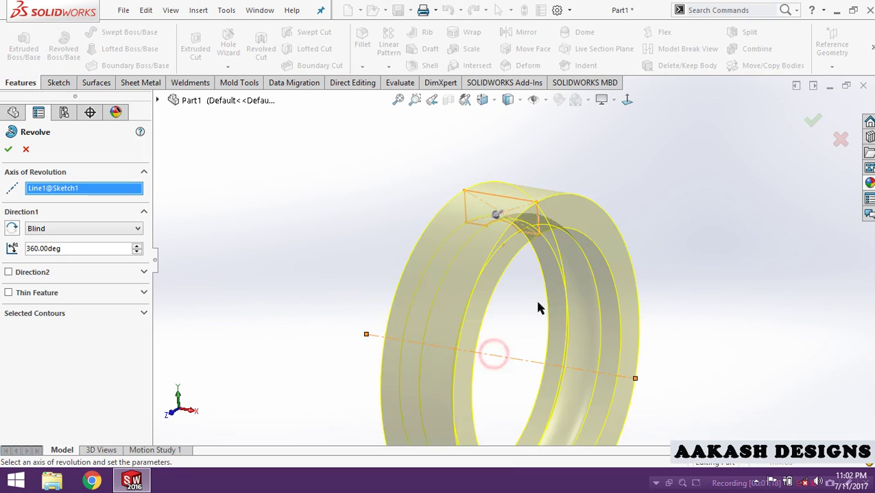
{"action": "scroll", "coordinate": [537, 307], "scroll_direction": "up", "scroll_amount": 2}
{"action": "middle_click_drag", "start_coordinate": [527, 343], "coordinate": [530, 346]}
{"action": "scroll", "coordinate": [538, 351], "scroll_direction": "down", "scroll_amount": 2}
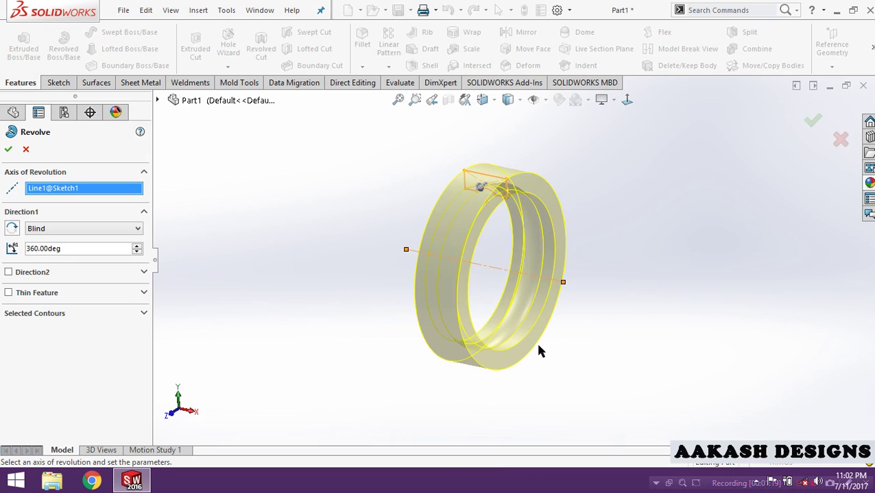
{"action": "left_click", "coordinate": [8, 149]}
{"action": "mouse_move", "coordinate": [285, 299]}
{"action": "middle_mouse_down"}
{"action": "mouse_move", "coordinate": [427, 311]}
{"action": "mouse_move", "coordinate": [500, 252]}
{"action": "mouse_move", "coordinate": [494, 302]}
{"action": "middle_mouse_up"}
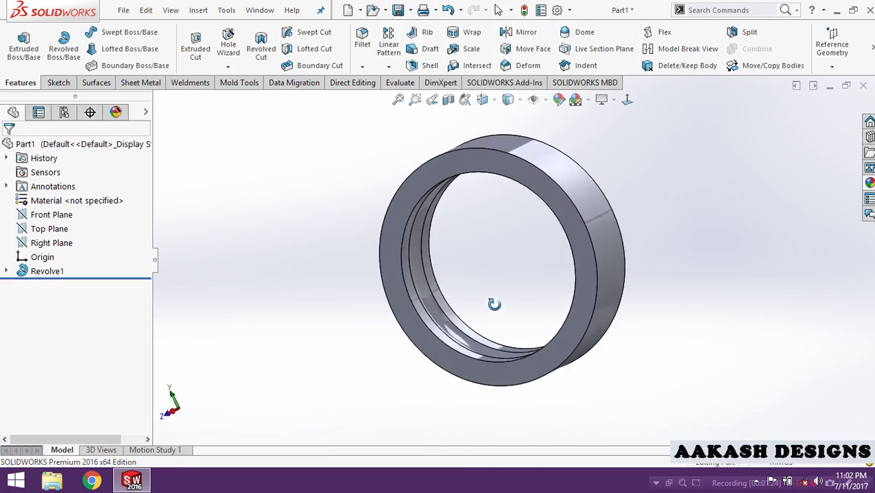
Step: Assign Cast Alloy Steel as the ring's material
{"action": "right_click", "coordinate": [86, 200]}
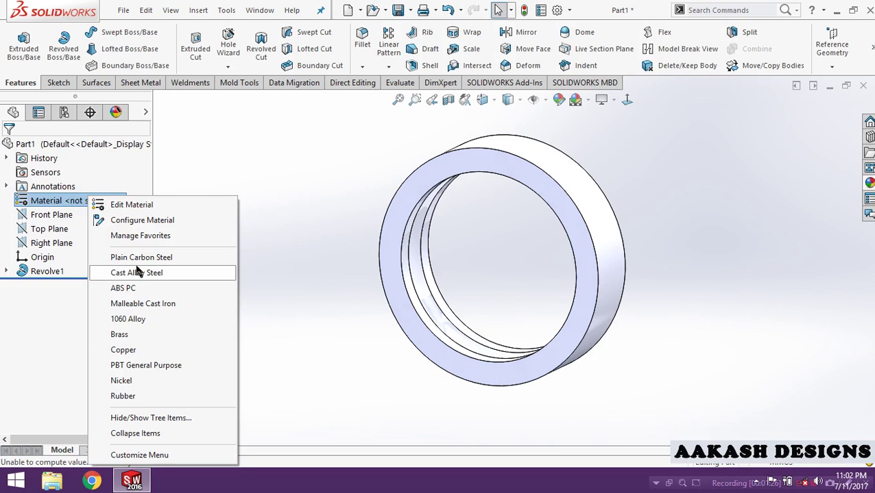
{"action": "left_click", "coordinate": [140, 273]}
{"action": "left_click", "coordinate": [293, 302]}
{"action": "mouse_move", "coordinate": [479, 288]}
{"action": "middle_mouse_down"}
{"action": "mouse_move", "coordinate": [504, 204]}
{"action": "mouse_move", "coordinate": [481, 257]}
{"action": "middle_mouse_up"}
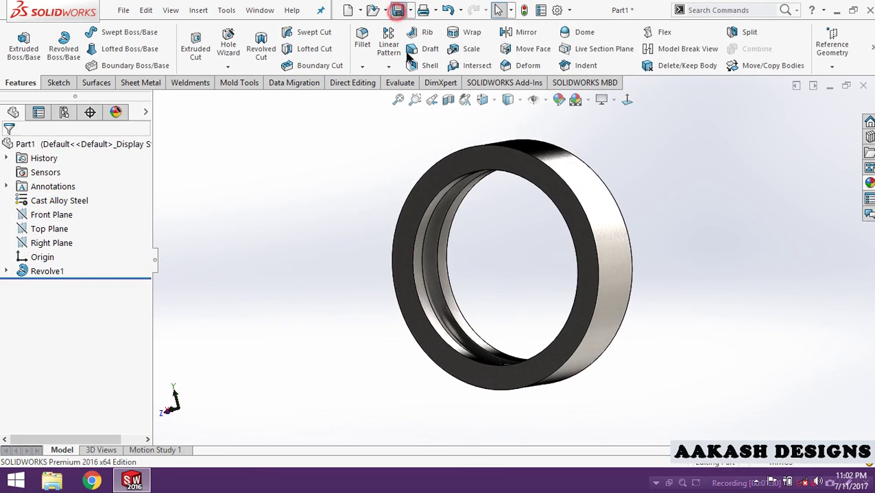
Step: Save the part as b1 on the Desktop and close it
{"action": "left_click", "coordinate": [247, 142]}
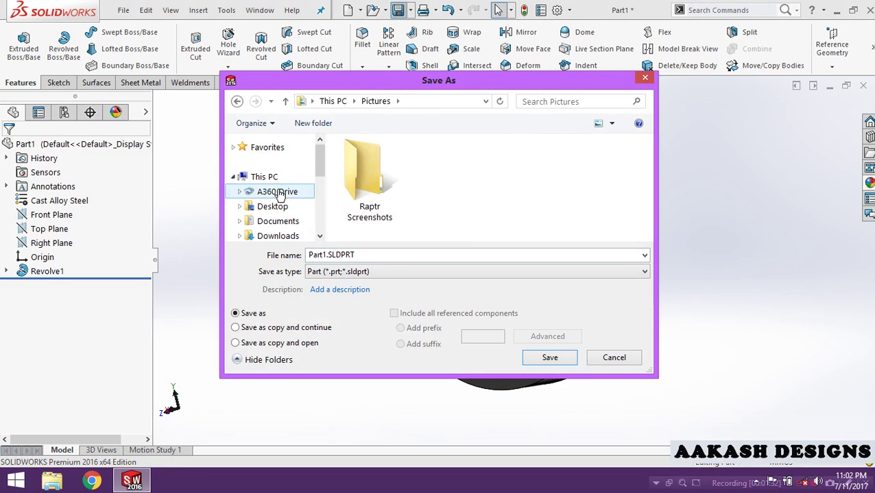
{"action": "left_click", "coordinate": [275, 206]}
{"action": "left_click", "coordinate": [378, 256]}
{"action": "type", "text": "b1"}
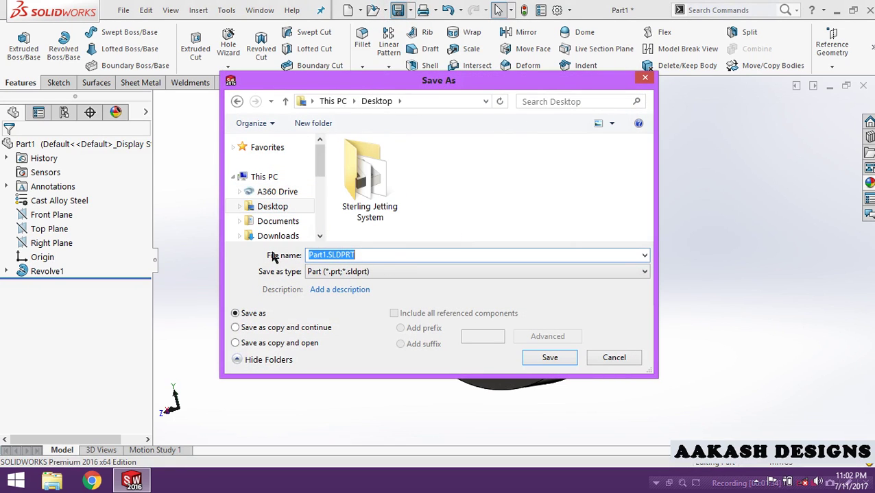
{"action": "left_click", "coordinate": [548, 358]}
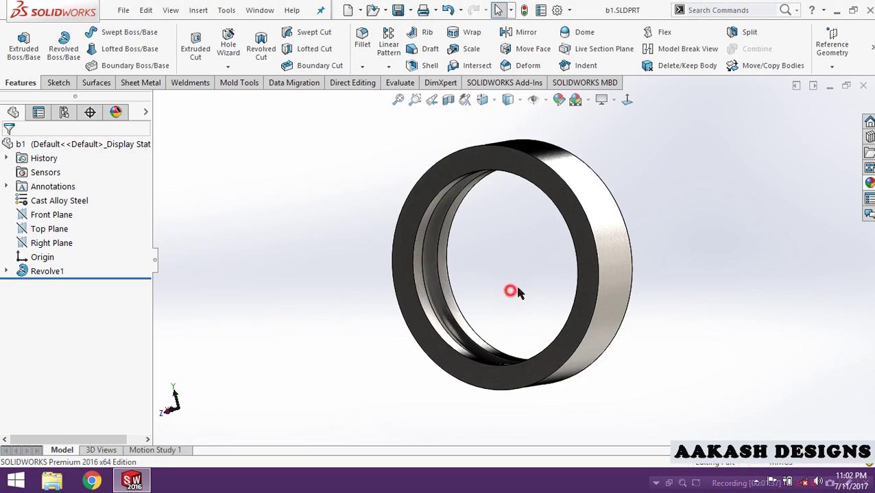
{"action": "left_click", "coordinate": [863, 83]}
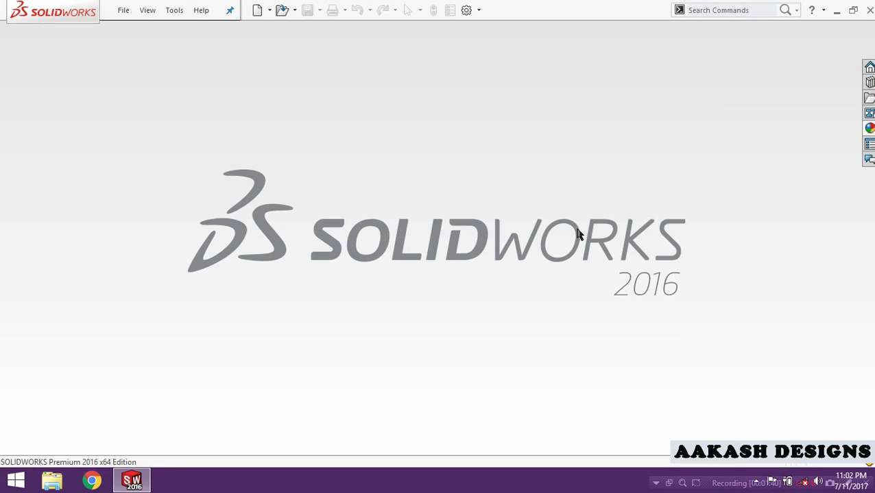
Step: Create a new part and start a sketch on its Front Plane
{"action": "left_click", "coordinate": [257, 13]}
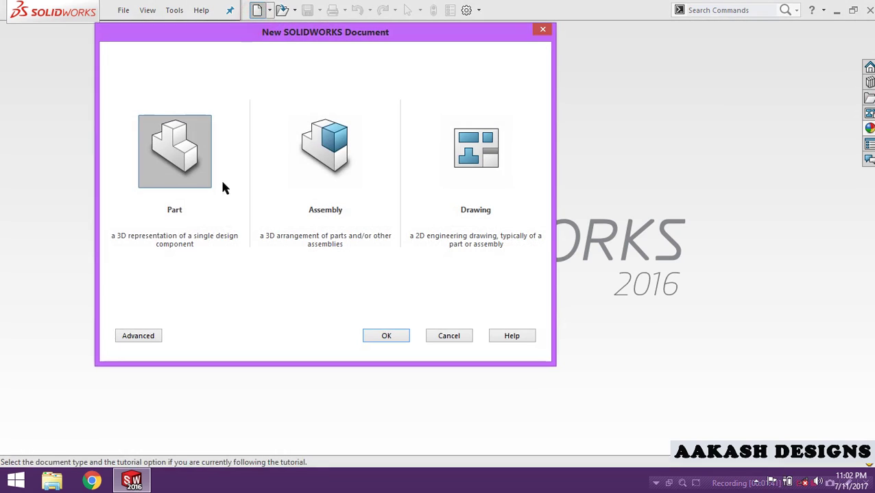
{"action": "double_click", "coordinate": [178, 154]}
{"action": "left_click", "coordinate": [50, 214]}
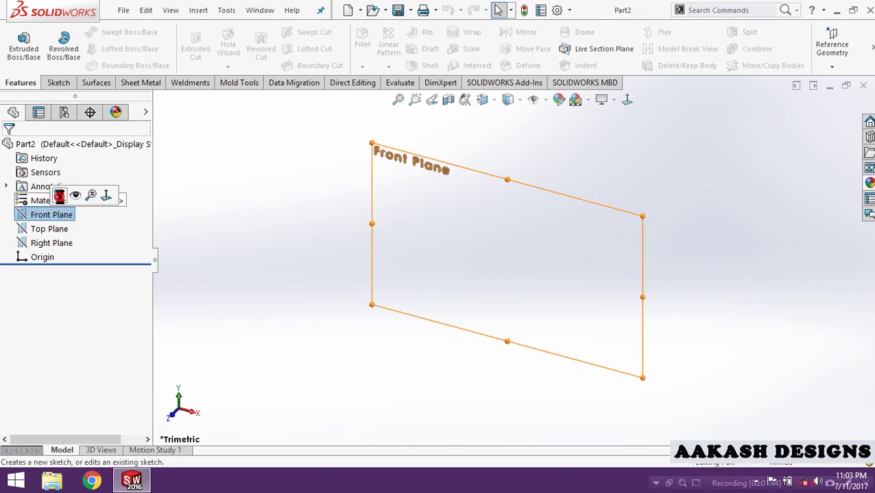
{"action": "left_click", "coordinate": [60, 197]}
Step: Draw a horizontal centerline through the origin and a center rectangle above it
{"action": "left_click", "coordinate": [97, 33]}
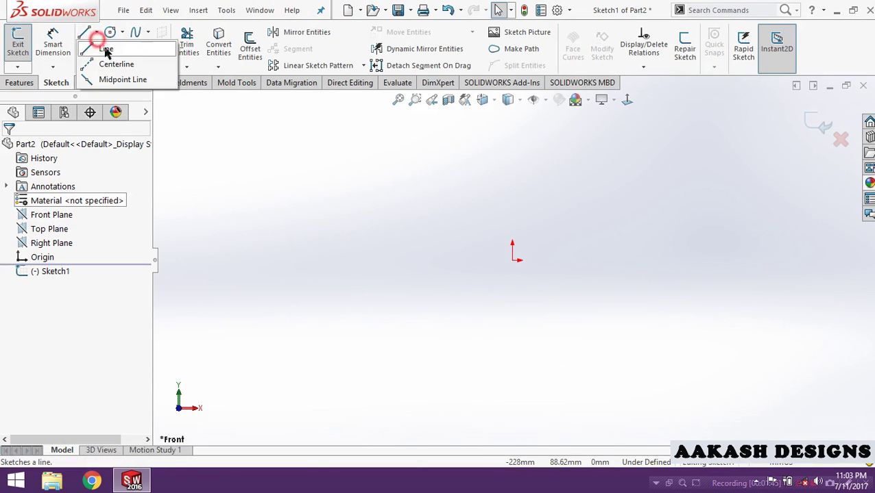
{"action": "left_click", "coordinate": [116, 64]}
{"action": "left_click", "coordinate": [347, 259]}
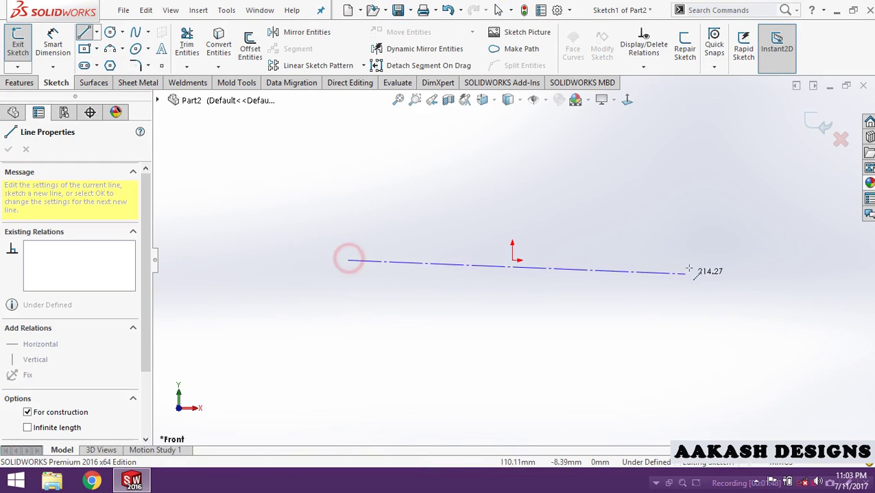
{"action": "left_click", "coordinate": [688, 260]}
{"action": "key", "text": "Escape"}
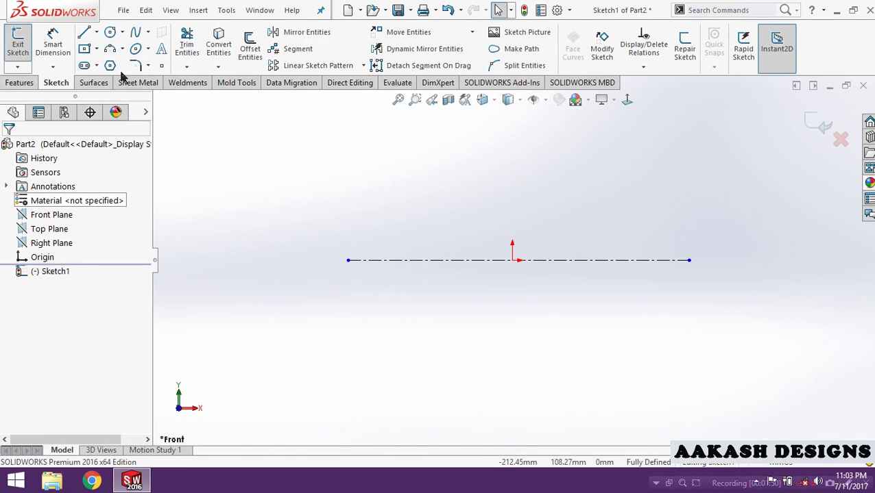
{"action": "left_click", "coordinate": [85, 50]}
{"action": "scroll", "coordinate": [488, 152], "scroll_direction": "down", "scroll_amount": 2}
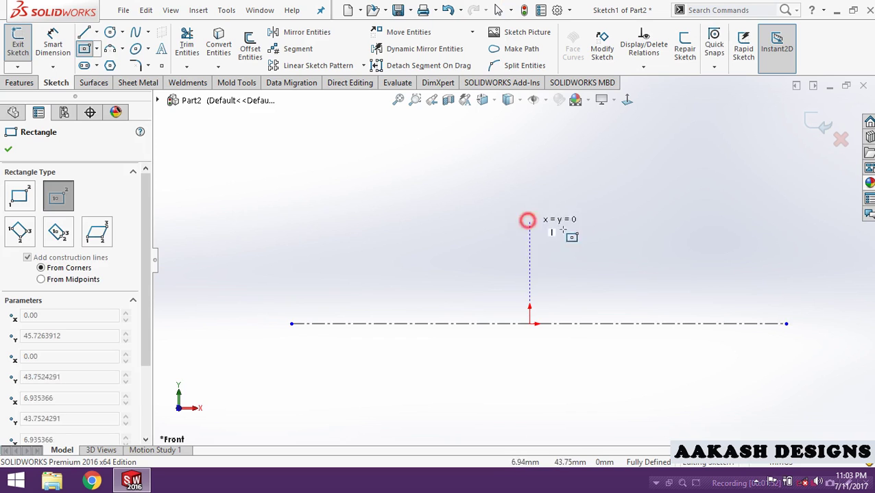
{"action": "left_click", "coordinate": [529, 219]}
{"action": "left_click", "coordinate": [586, 252]}
Step: Dimension the rectangle 10 wide and 4 tall
{"action": "left_click", "coordinate": [65, 48]}
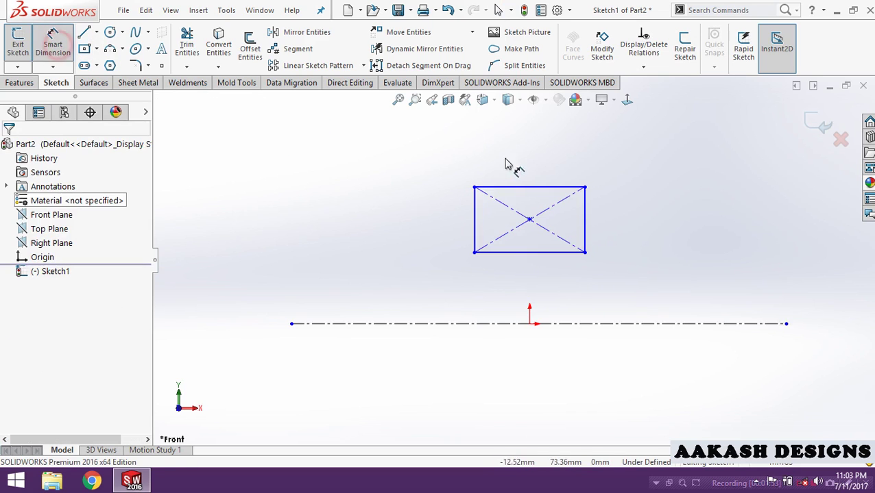
{"action": "left_click", "coordinate": [488, 187]}
{"action": "left_click", "coordinate": [509, 163]}
{"action": "type", "text": "10"}
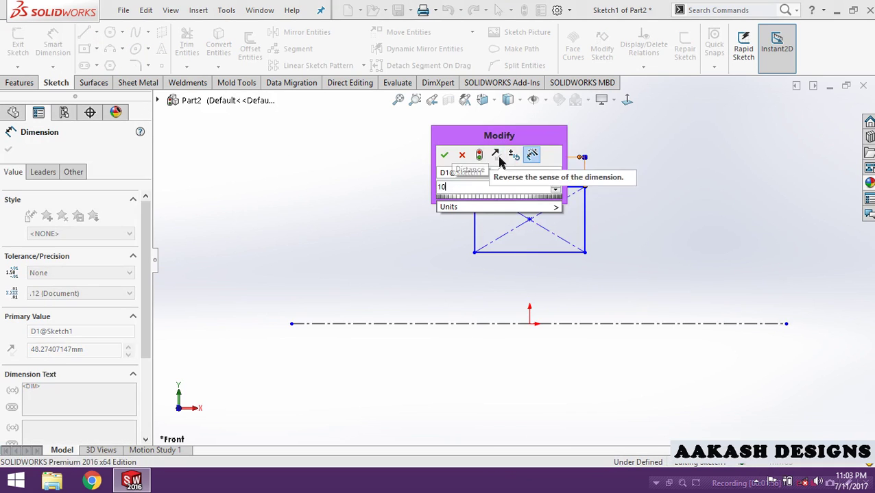
{"action": "left_click", "coordinate": [400, 213]}
{"action": "left_click", "coordinate": [474, 218]}
{"action": "left_click", "coordinate": [418, 208]}
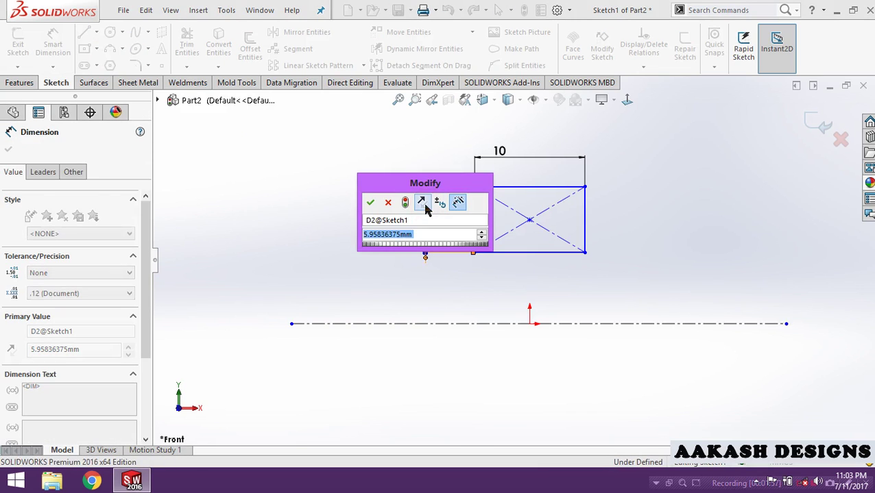
{"action": "type", "text": "4"}
{"action": "left_click", "coordinate": [293, 225]}
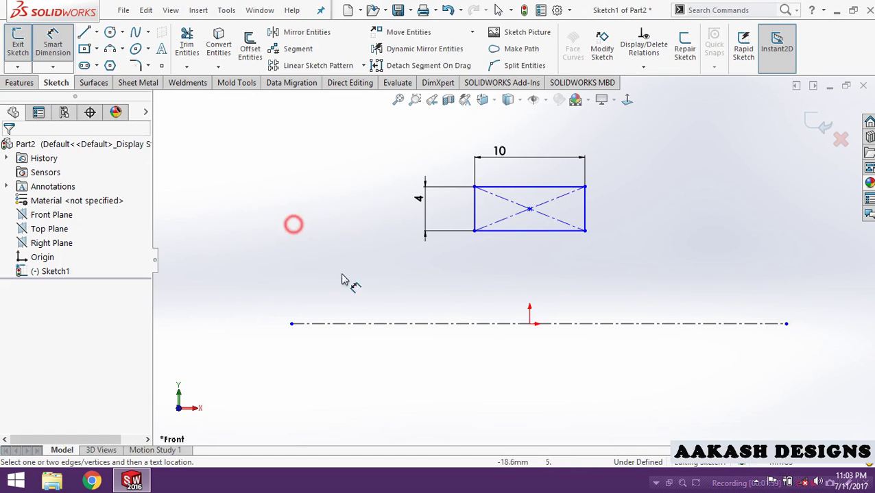
Step: Dimension the rectangle's bottom corner 10 above the centerline
{"action": "left_click", "coordinate": [586, 231]}
{"action": "left_click", "coordinate": [588, 324]}
{"action": "left_click", "coordinate": [660, 278]}
{"action": "type", "text": "10"}
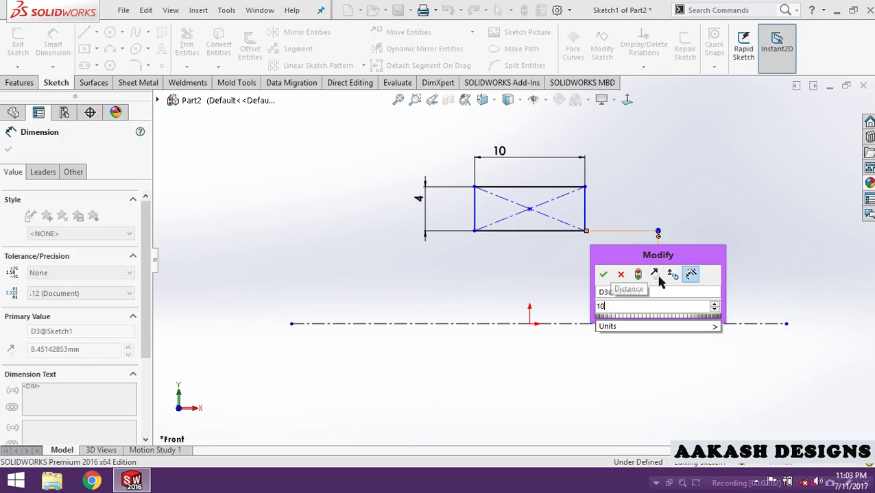
{"action": "key", "text": "Return"}
{"action": "left_click", "coordinate": [543, 268]}
{"action": "scroll", "coordinate": [529, 205], "scroll_direction": "down", "scroll_amount": 2}
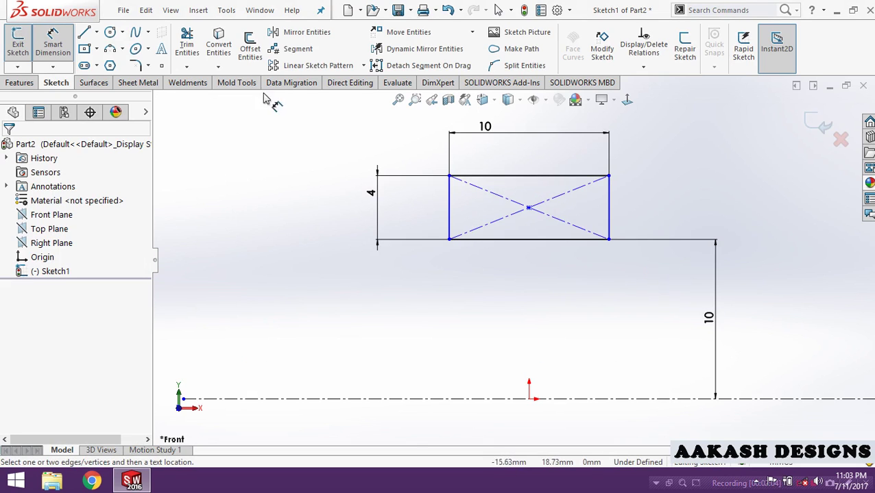
{"action": "left_click", "coordinate": [109, 48]}
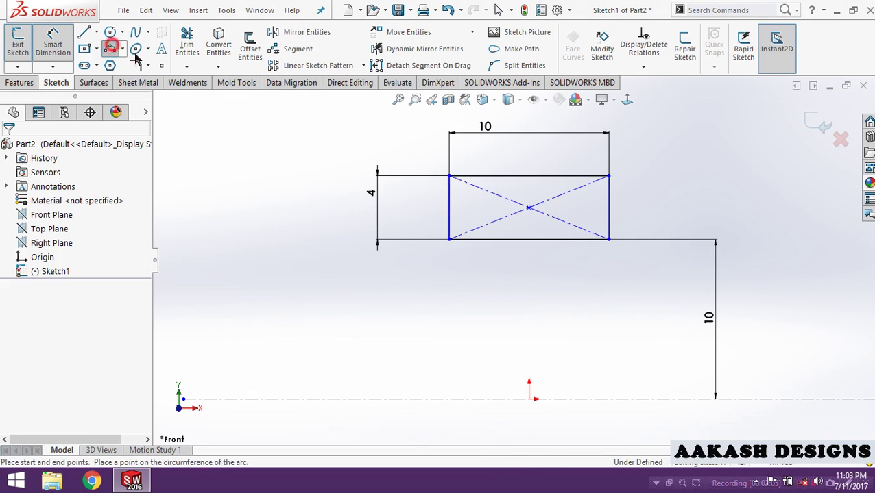
Step: Draw a three-point arc bowing into the rectangle's top edge and trim the edge above it
{"action": "left_click", "coordinate": [491, 175]}
{"action": "left_click", "coordinate": [558, 176]}
{"action": "left_click", "coordinate": [525, 188]}
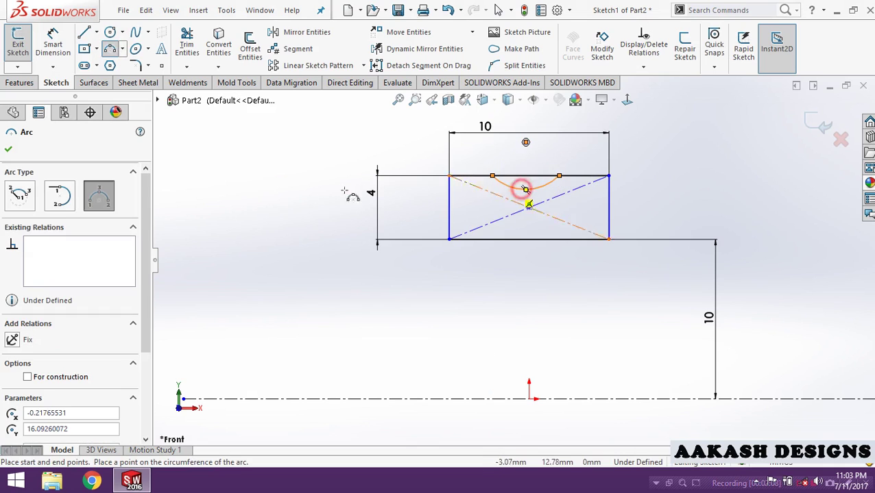
{"action": "left_click", "coordinate": [187, 45]}
{"action": "scroll", "coordinate": [510, 162], "scroll_direction": "down", "scroll_amount": 1}
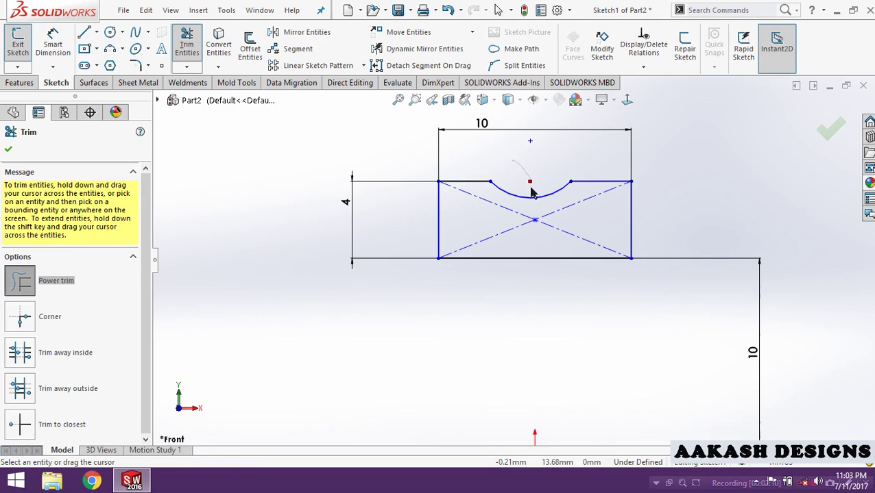
Step: Dimension the arc radius 3 and its right end 2.76 from the corner
{"action": "left_click", "coordinate": [53, 45]}
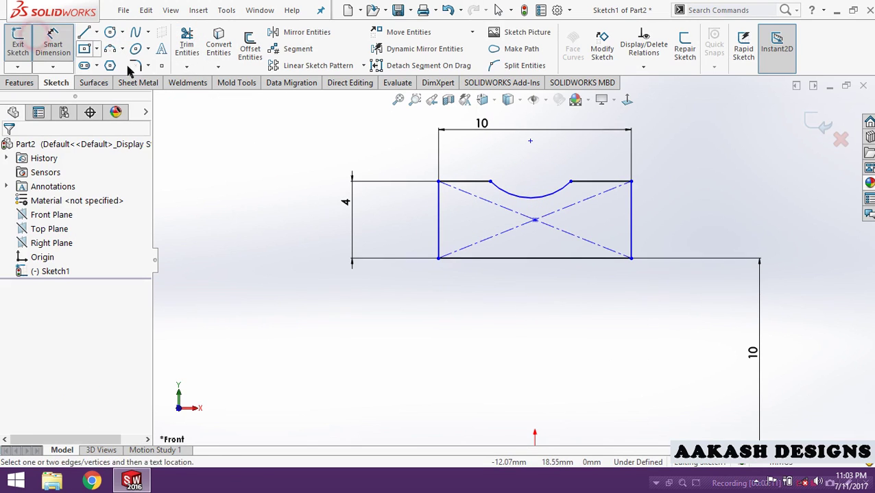
{"action": "left_click", "coordinate": [516, 193]}
{"action": "left_click", "coordinate": [512, 189]}
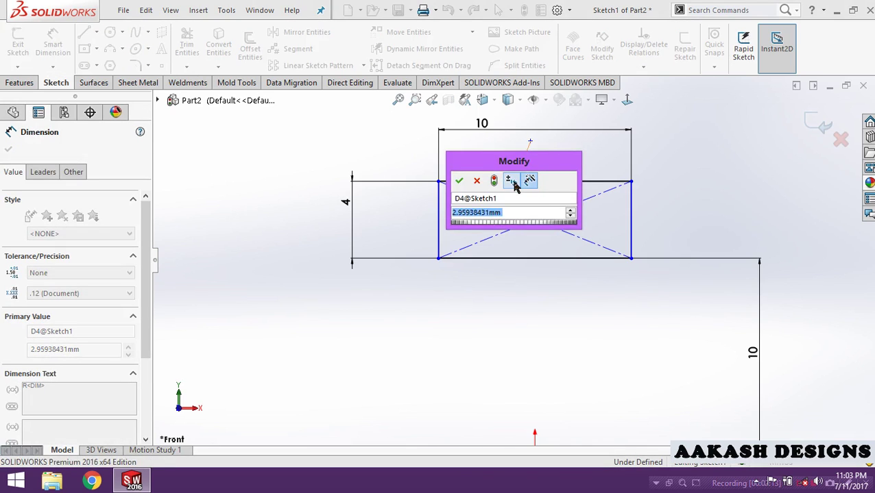
{"action": "type", "text": "3"}
{"action": "key", "text": "Return"}
{"action": "left_click", "coordinate": [264, 186]}
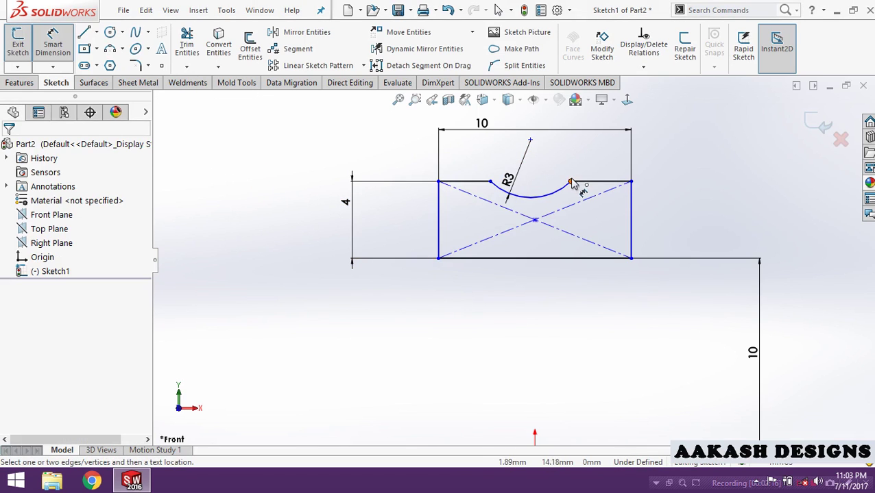
{"action": "left_click", "coordinate": [571, 183]}
{"action": "left_click", "coordinate": [631, 182]}
{"action": "left_click", "coordinate": [596, 165]}
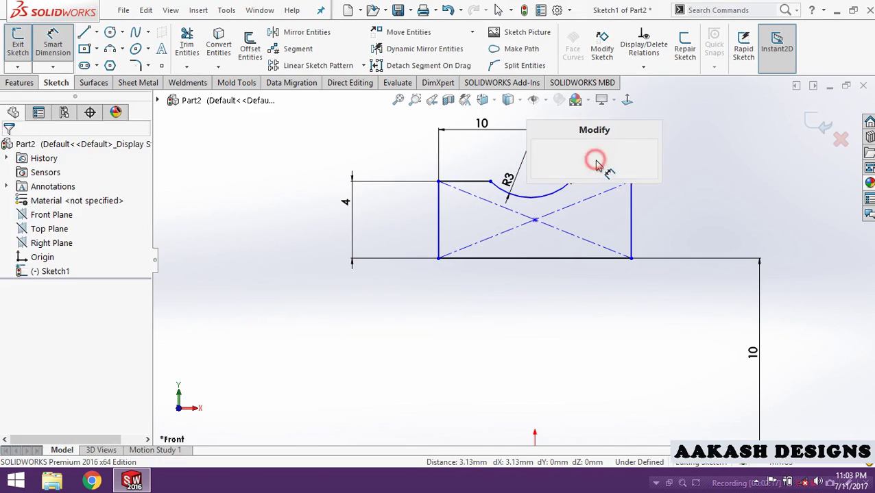
{"action": "type", "text": "2.76"}
{"action": "key", "text": "Return"}
{"action": "left_click", "coordinate": [719, 179]}
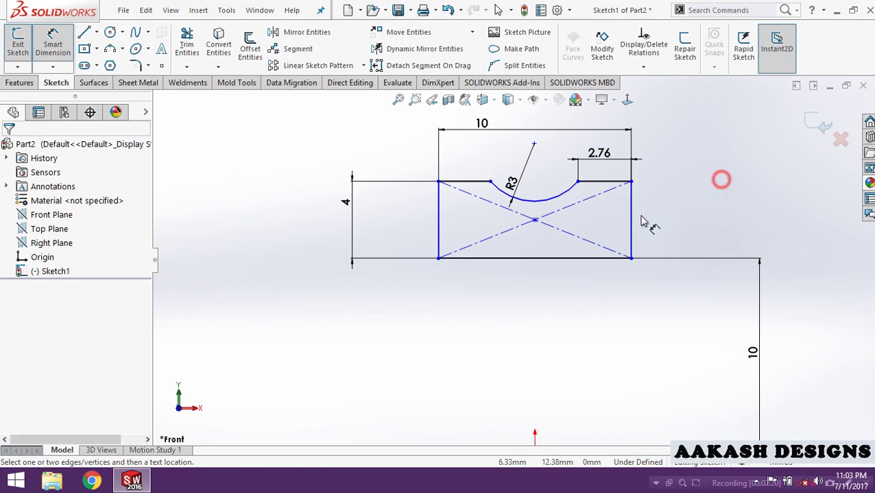
Step: Dimension the notch depth as 1 and zoom out
{"action": "left_click", "coordinate": [535, 201]}
{"action": "left_click", "coordinate": [579, 182]}
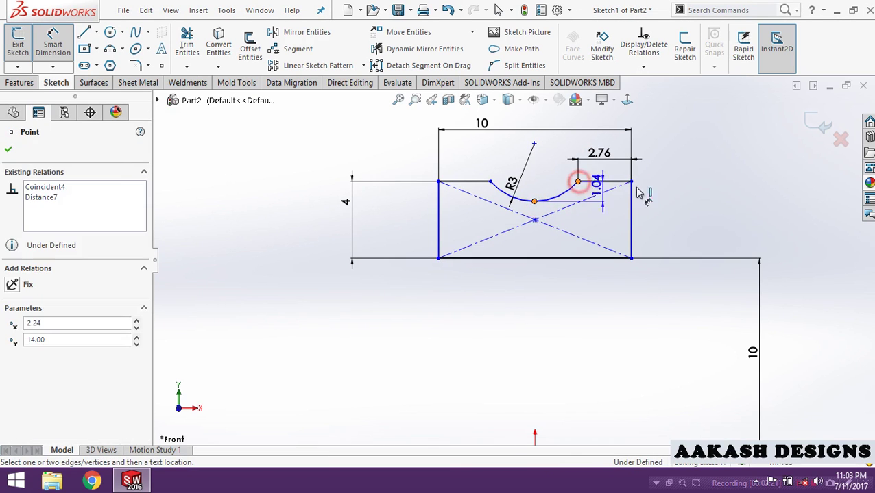
{"action": "left_click", "coordinate": [666, 188]}
{"action": "key", "text": "Return"}
{"action": "left_click", "coordinate": [748, 192]}
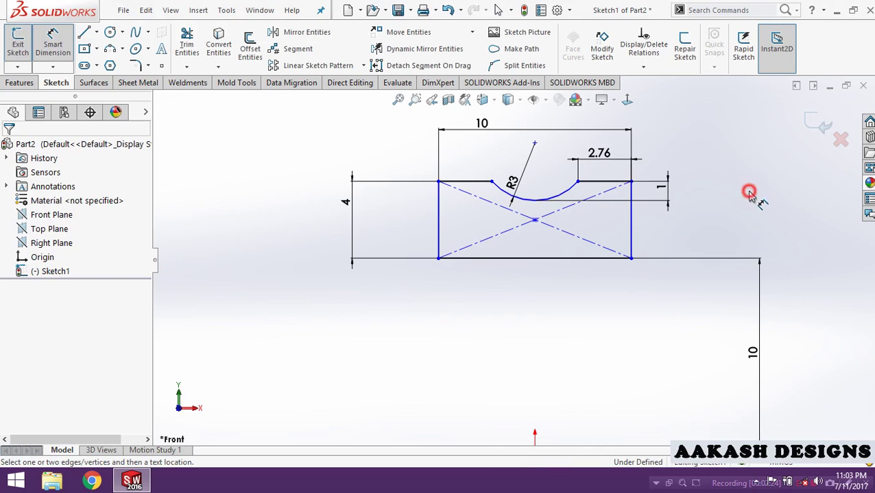
{"action": "scroll", "coordinate": [614, 273], "scroll_direction": "up", "scroll_amount": 2}
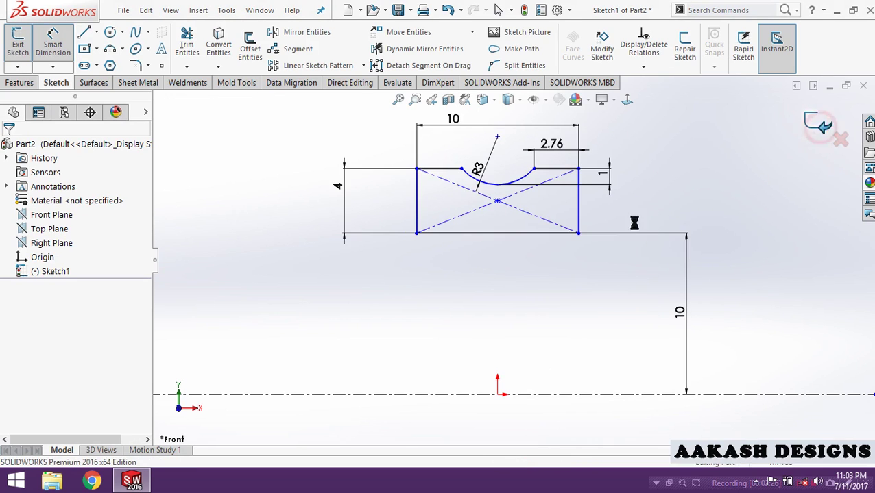
Step: Exit the sketch and revolve the notched profile around the centerline into a grooved ring
{"action": "left_click", "coordinate": [821, 137]}
{"action": "middle_click_drag", "start_coordinate": [469, 329], "coordinate": [415, 367]}
{"action": "left_click", "coordinate": [63, 45]}
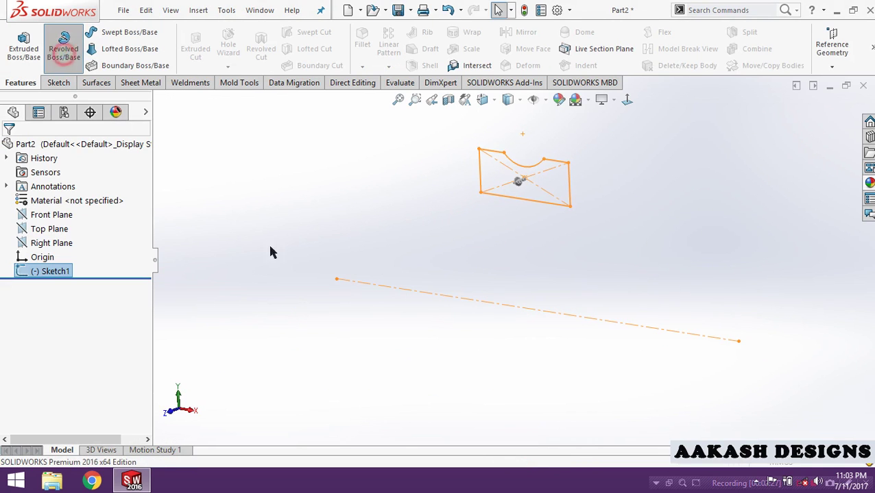
{"action": "left_click", "coordinate": [484, 303]}
{"action": "scroll", "coordinate": [513, 261], "scroll_direction": "up", "scroll_amount": 3}
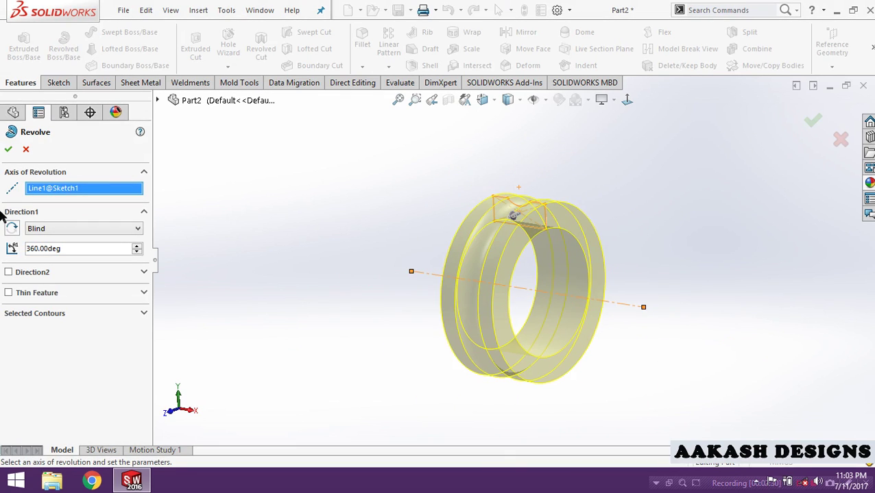
{"action": "left_click", "coordinate": [8, 149]}
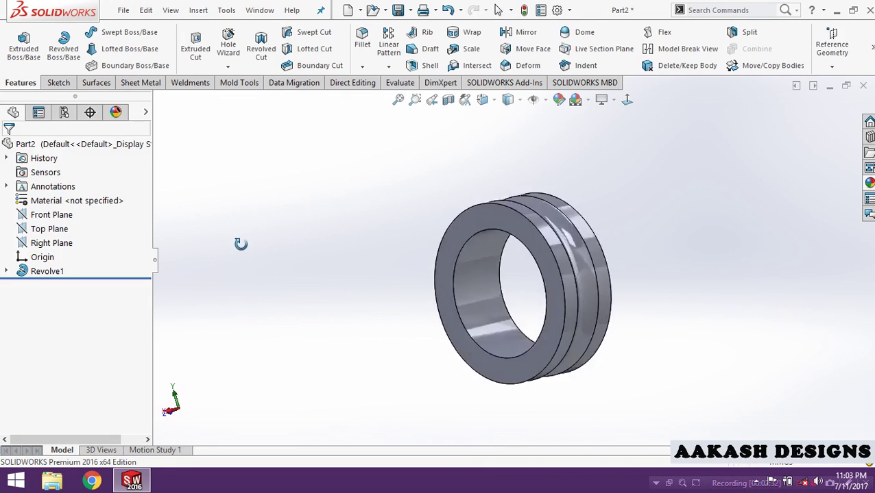
Step: Assign Cast Alloy Steel to the ring and save it as b2.SLDPRT
{"action": "right_click", "coordinate": [77, 201]}
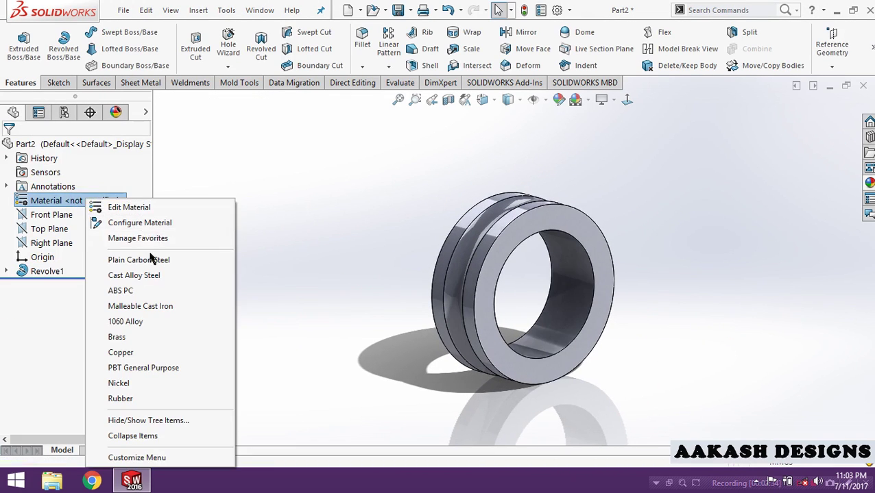
{"action": "left_click", "coordinate": [120, 274]}
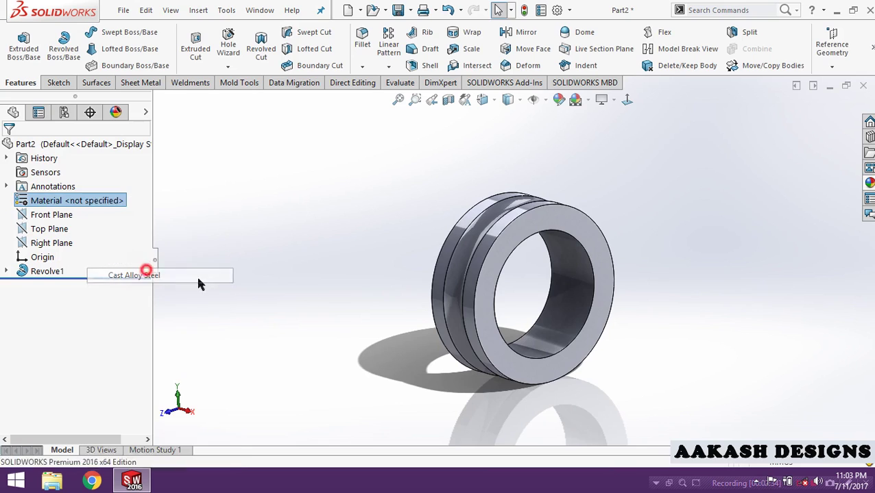
{"action": "left_click", "coordinate": [397, 10]}
{"action": "type", "text": "b2"}
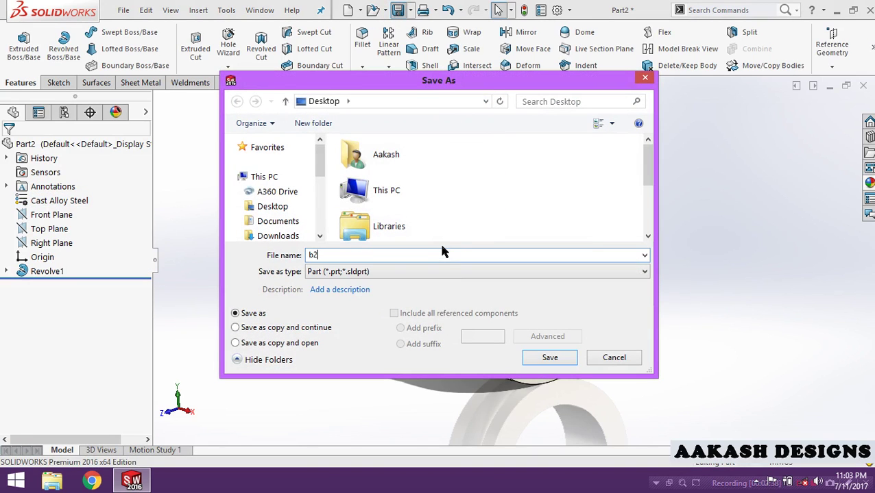
{"action": "left_click", "coordinate": [550, 358]}
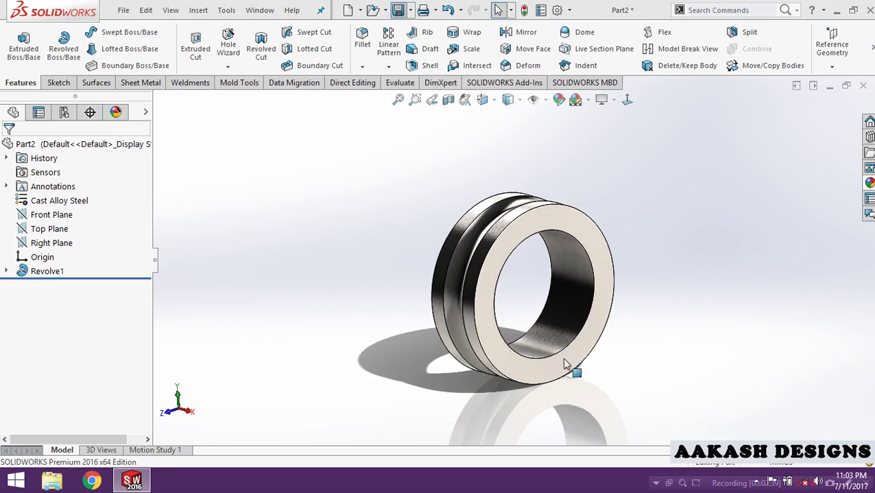
{"action": "mouse_move", "coordinate": [677, 226]}
{"action": "middle_mouse_down"}
{"action": "mouse_move", "coordinate": [454, 253]}
{"action": "mouse_move", "coordinate": [635, 170]}
{"action": "mouse_move", "coordinate": [843, 105]}
{"action": "middle_mouse_up"}
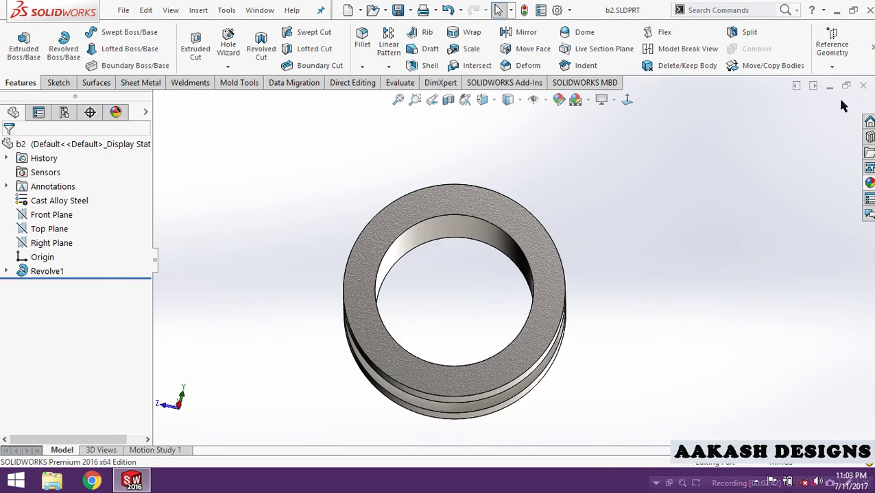
Step: Close b2 and start a sketch on the Front Plane of a new part
{"action": "left_click", "coordinate": [862, 85]}
{"action": "left_click", "coordinate": [258, 11]}
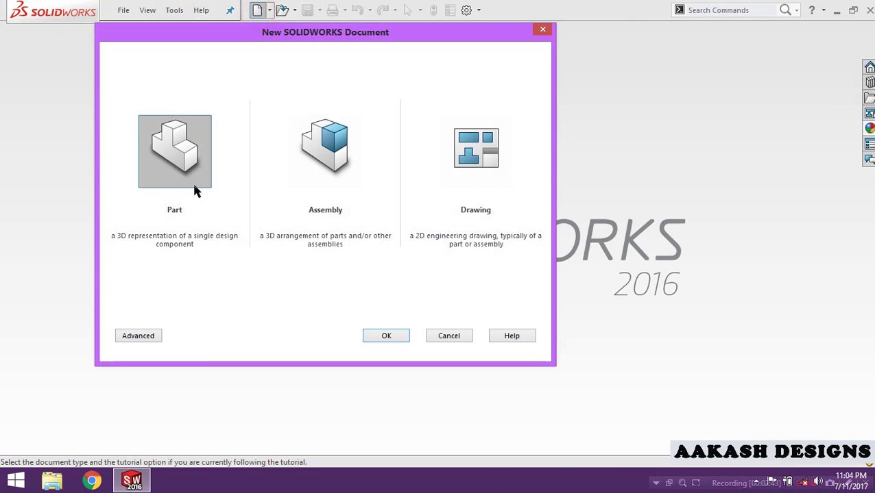
{"action": "double_click", "coordinate": [185, 194]}
{"action": "left_click", "coordinate": [51, 214]}
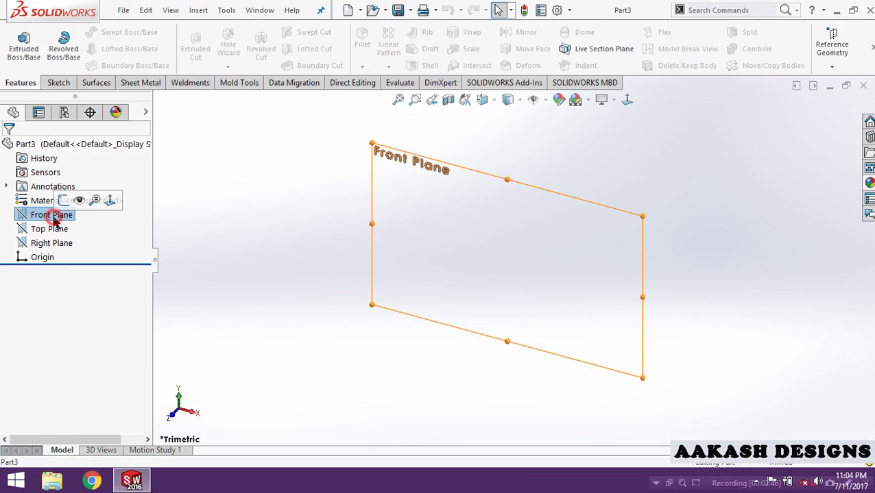
{"action": "left_click", "coordinate": [60, 201]}
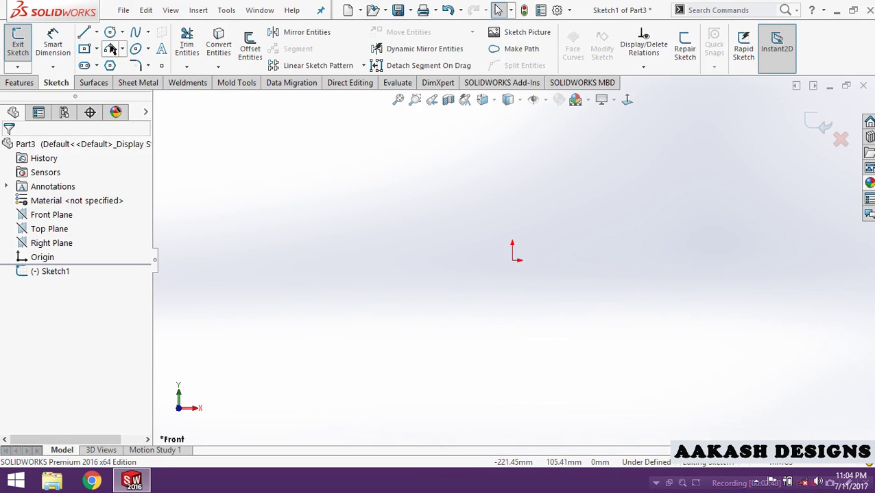
Step: Draw an origin-centred circle with a vertical line through it and trim away the left half
{"action": "left_click", "coordinate": [110, 32]}
{"action": "left_click_drag", "start_coordinate": [513, 261], "coordinate": [512, 302]}
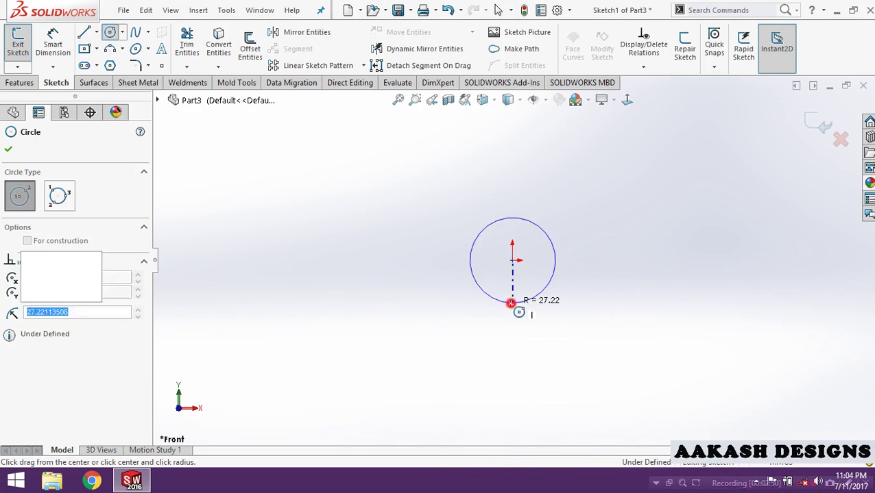
{"action": "left_click", "coordinate": [83, 32]}
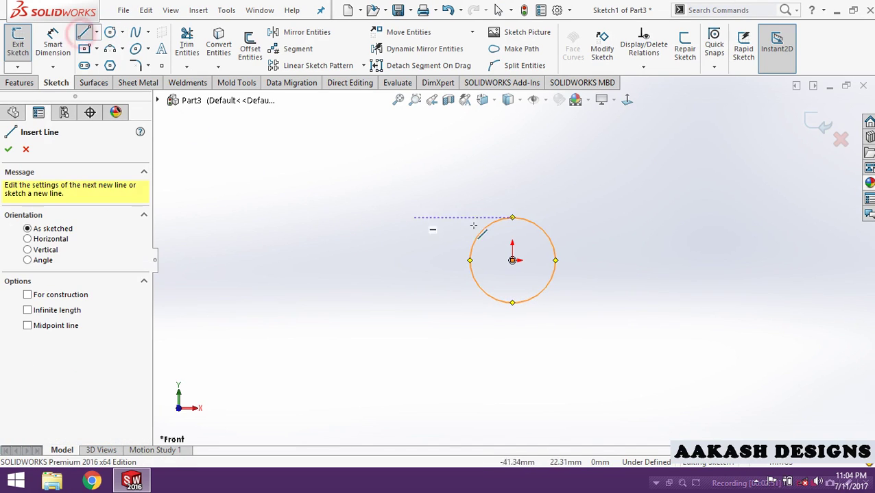
{"action": "left_click", "coordinate": [511, 217]}
{"action": "double_click", "coordinate": [512, 304]}
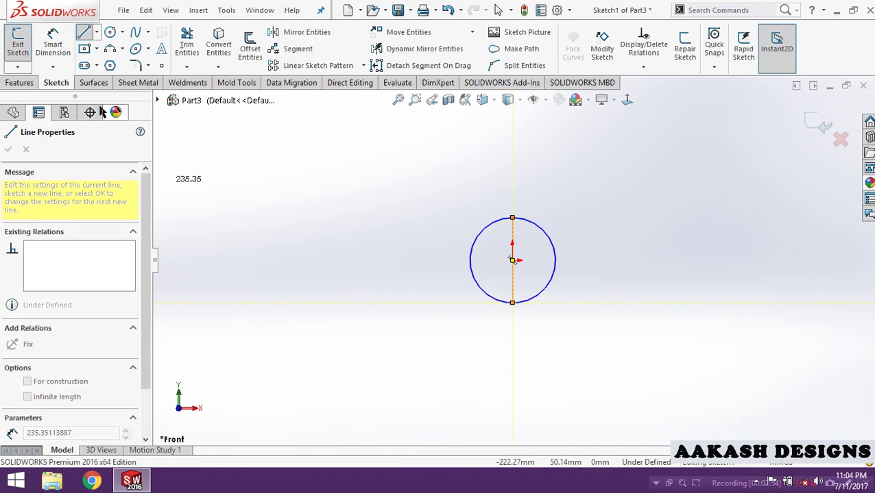
{"action": "left_click", "coordinate": [187, 48]}
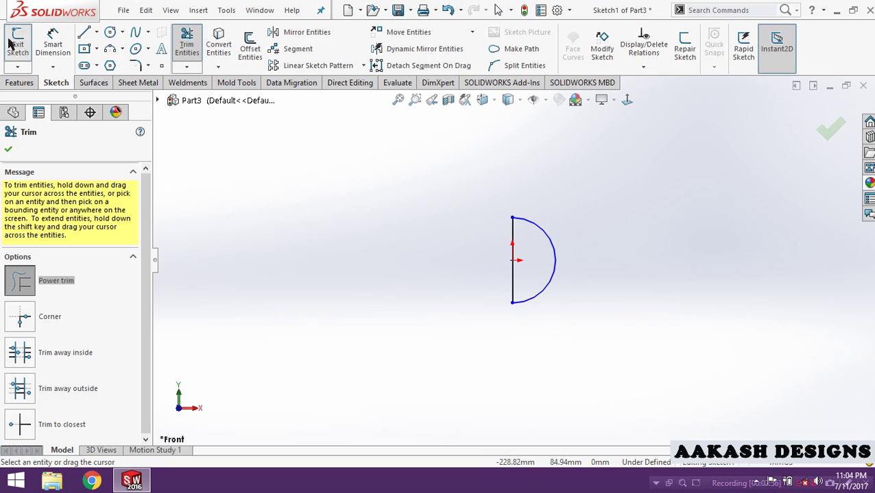
Step: Dimension the semicircle's radius to 6
{"action": "left_click", "coordinate": [53, 45]}
{"action": "left_click", "coordinate": [545, 284]}
{"action": "left_click", "coordinate": [588, 232]}
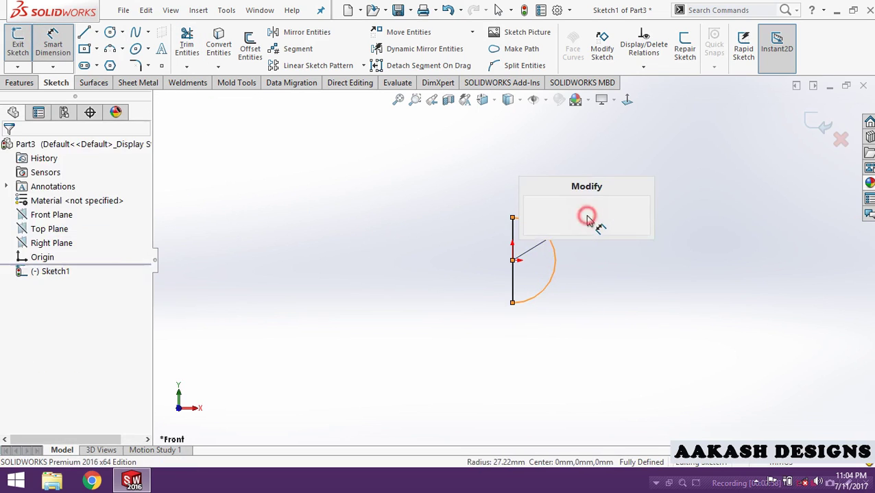
{"action": "type", "text": "6"}
{"action": "key", "text": "Return"}
{"action": "left_click", "coordinate": [603, 310]}
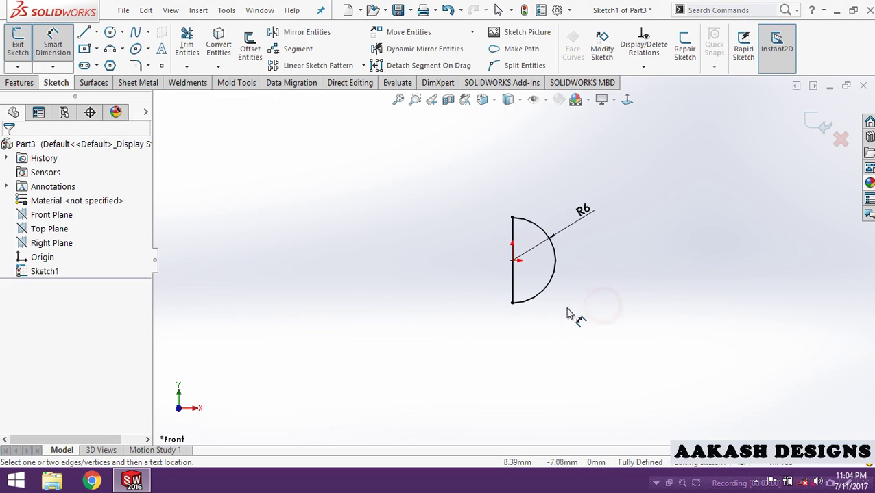
{"action": "left_click", "coordinate": [19, 82]}
Step: Revolve the half circle about its vertical line into a sphere
{"action": "left_click", "coordinate": [63, 44]}
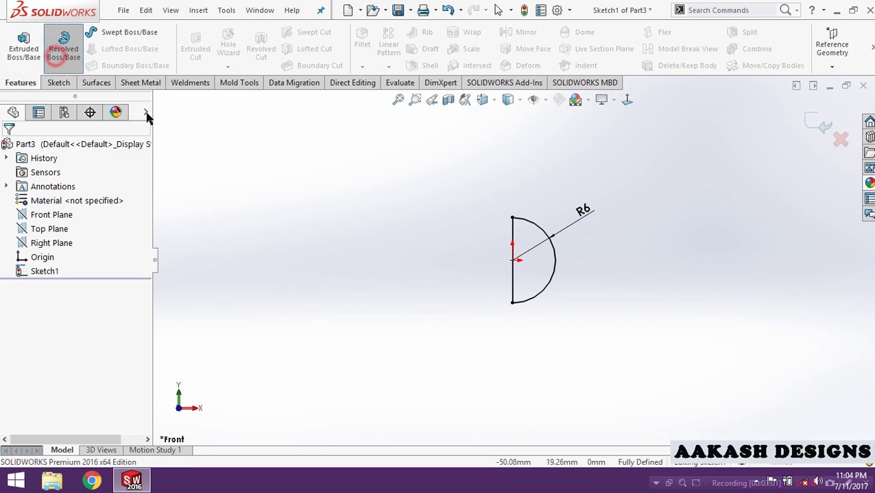
{"action": "left_click", "coordinate": [407, 200]}
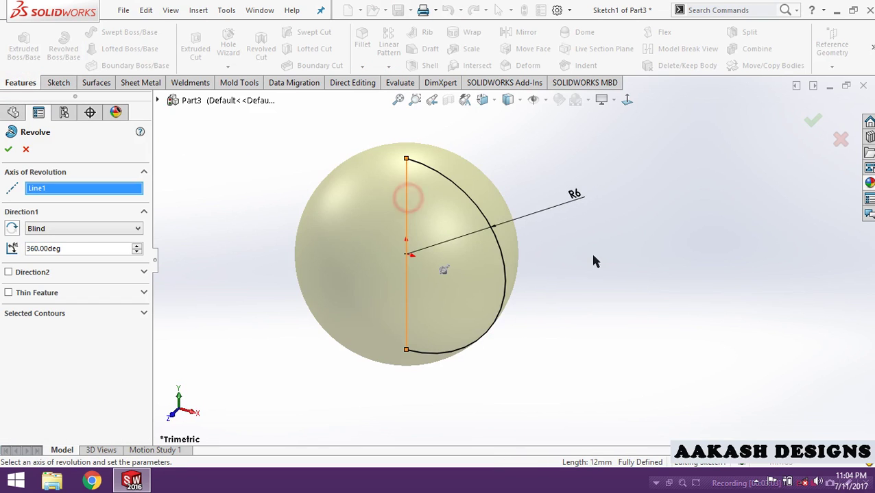
{"action": "left_click", "coordinate": [805, 126]}
{"action": "mouse_move", "coordinate": [614, 255]}
{"action": "middle_mouse_down"}
{"action": "mouse_move", "coordinate": [498, 309]}
{"action": "mouse_move", "coordinate": [510, 309]}
{"action": "middle_mouse_up"}
Step: Make the sphere Copper, save it as b3.SLDPRT, close it and start a new document
{"action": "right_click", "coordinate": [87, 201]}
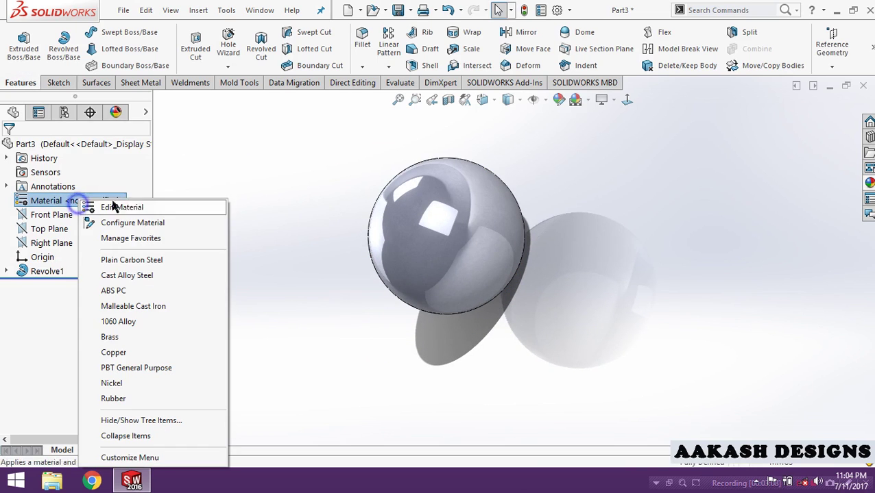
{"action": "left_click", "coordinate": [122, 350]}
{"action": "mouse_move", "coordinate": [284, 321]}
{"action": "middle_mouse_down"}
{"action": "mouse_move", "coordinate": [406, 351]}
{"action": "mouse_move", "coordinate": [621, 273]}
{"action": "mouse_move", "coordinate": [572, 379]}
{"action": "mouse_move", "coordinate": [336, 363]}
{"action": "middle_mouse_up"}
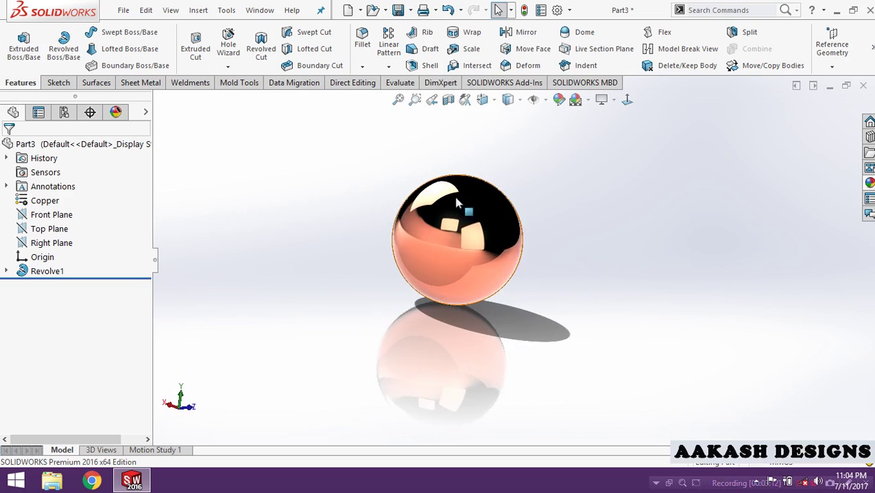
{"action": "left_click", "coordinate": [400, 11]}
{"action": "type", "text": "b"}
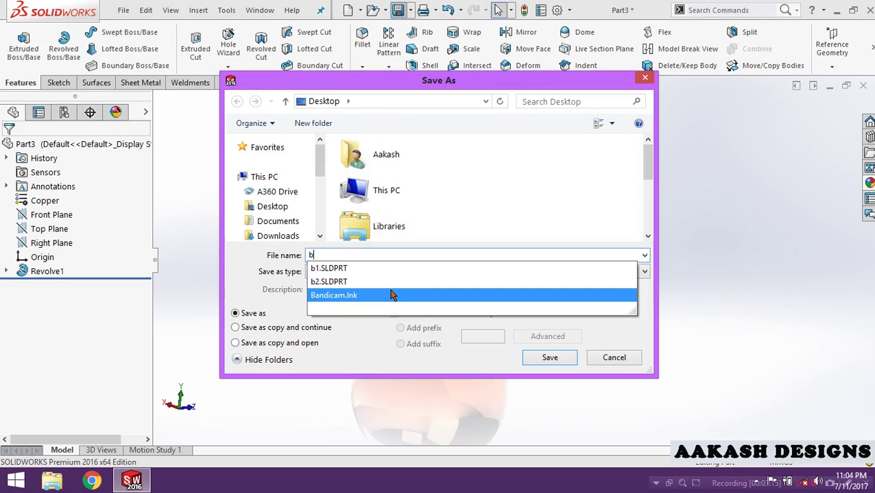
{"action": "type", "text": "3"}
{"action": "left_click", "coordinate": [551, 358]}
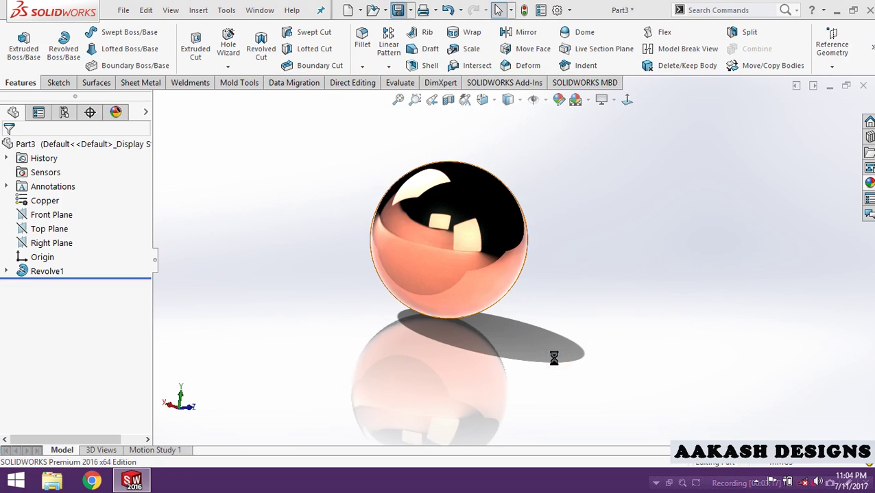
{"action": "left_click", "coordinate": [575, 233]}
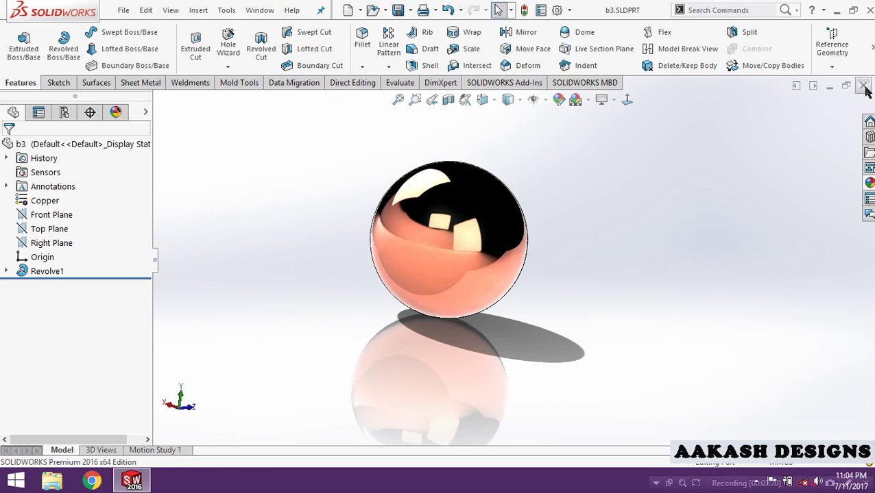
{"action": "left_click", "coordinate": [864, 87]}
{"action": "left_click", "coordinate": [258, 9]}
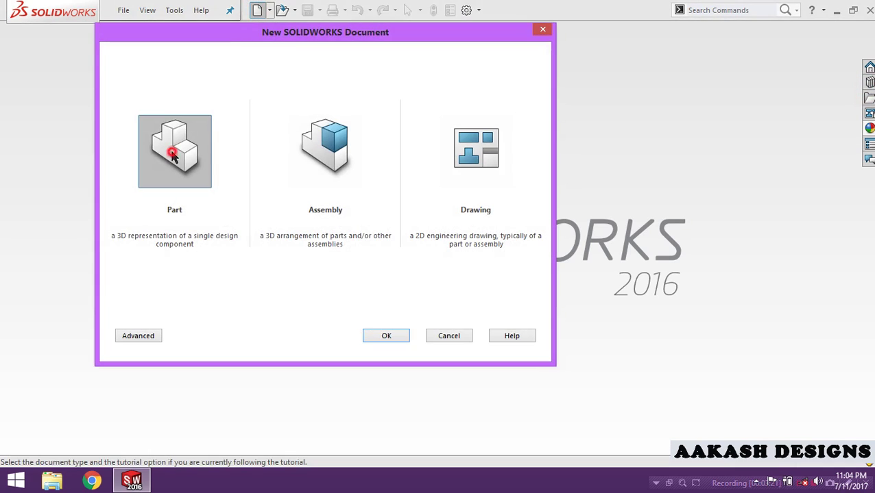
Step: Create a new part and draw a circle centred on the origin on the Front Plane
{"action": "double_click", "coordinate": [172, 147]}
{"action": "left_click", "coordinate": [45, 216]}
{"action": "left_click", "coordinate": [73, 197]}
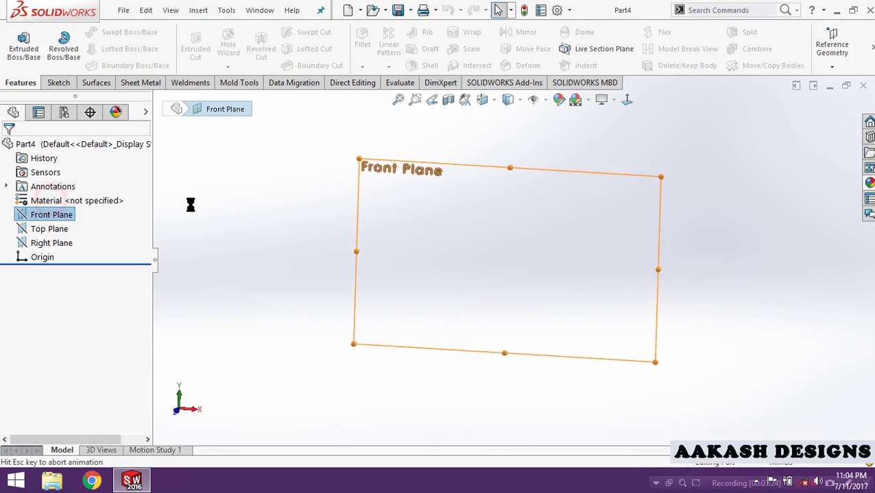
{"action": "left_click", "coordinate": [110, 32]}
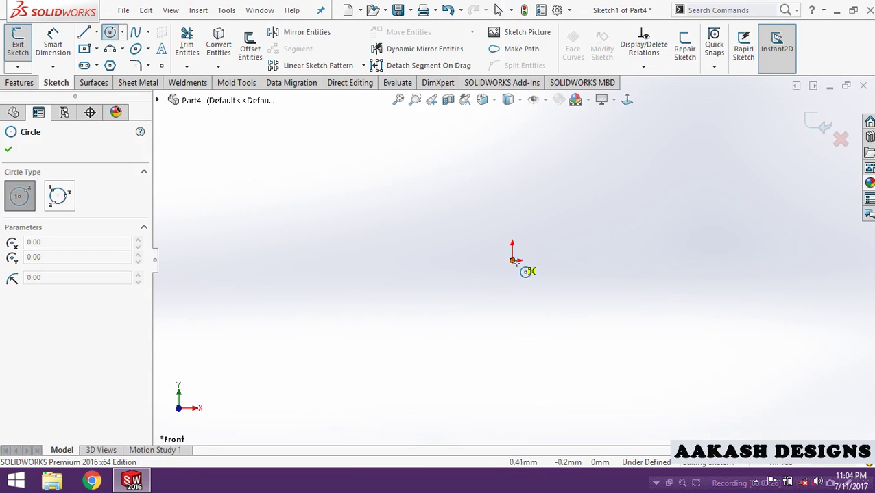
{"action": "left_click", "coordinate": [512, 260]}
{"action": "left_click", "coordinate": [559, 378]}
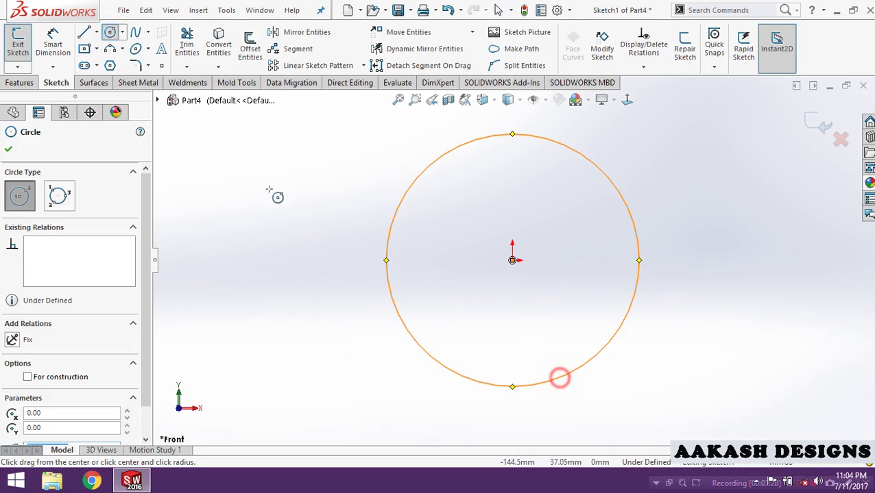
Step: Dimension the circle's diameter to 80 and exit the sketch
{"action": "left_click", "coordinate": [50, 42]}
{"action": "left_click", "coordinate": [639, 265]}
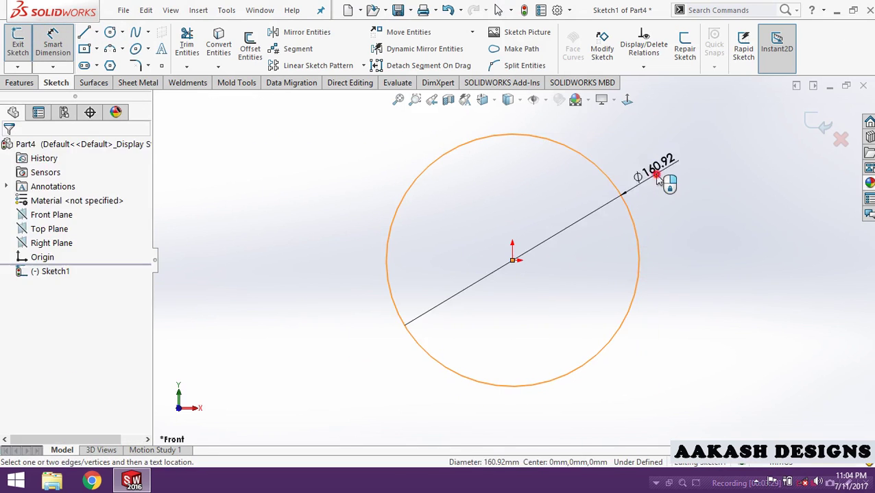
{"action": "left_click", "coordinate": [656, 177]}
{"action": "type", "text": "80"}
{"action": "left_click", "coordinate": [694, 221]}
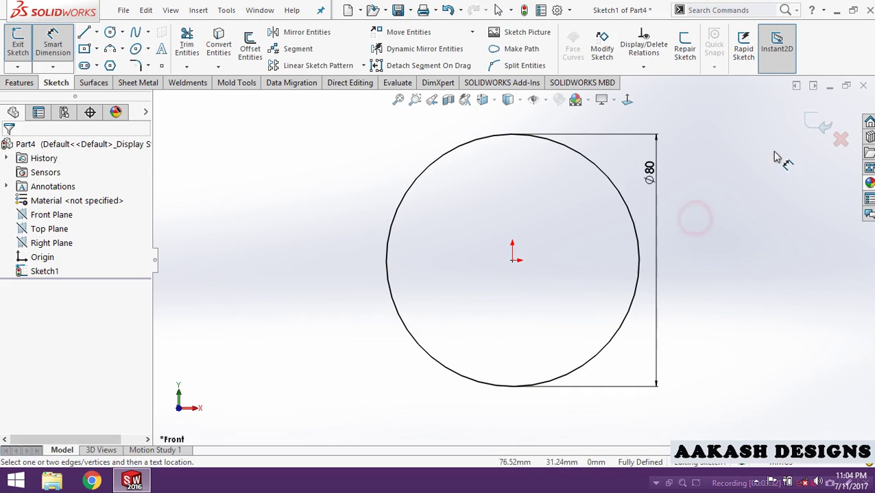
{"action": "left_click", "coordinate": [814, 126]}
{"action": "middle_click_drag", "start_coordinate": [587, 307], "coordinate": [589, 217]}
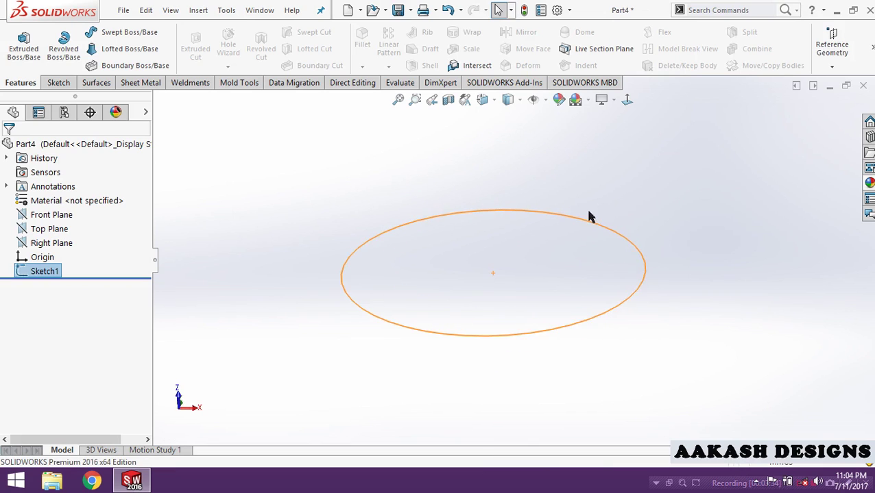
Step: Extrude the Ø80 circle to a depth of 1 mm, forming a thin disk
{"action": "left_click", "coordinate": [24, 46]}
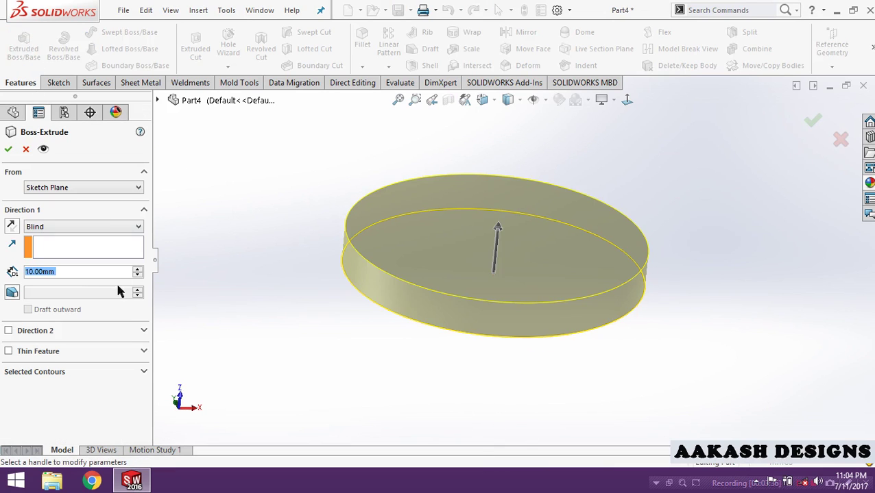
{"action": "type", "text": "1"}
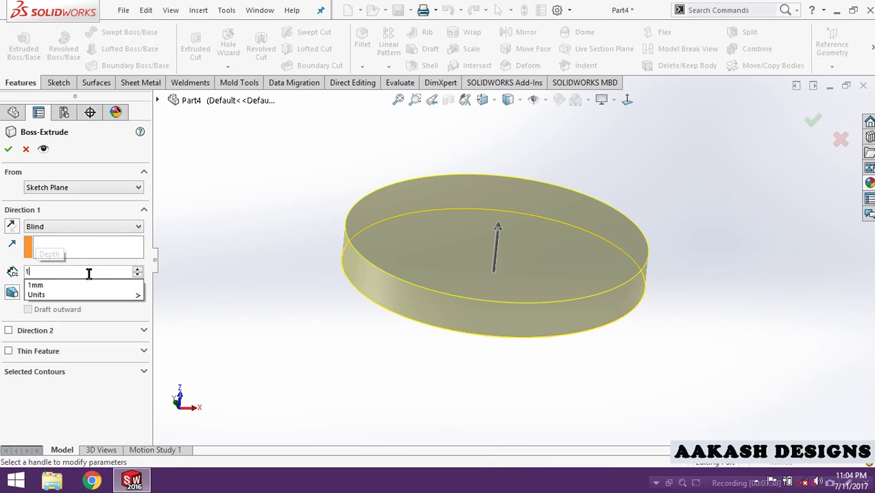
{"action": "key", "text": "Return"}
{"action": "mouse_move", "coordinate": [255, 287]}
{"action": "middle_mouse_down"}
{"action": "mouse_move", "coordinate": [246, 274]}
{"action": "mouse_move", "coordinate": [259, 250]}
{"action": "middle_mouse_up"}
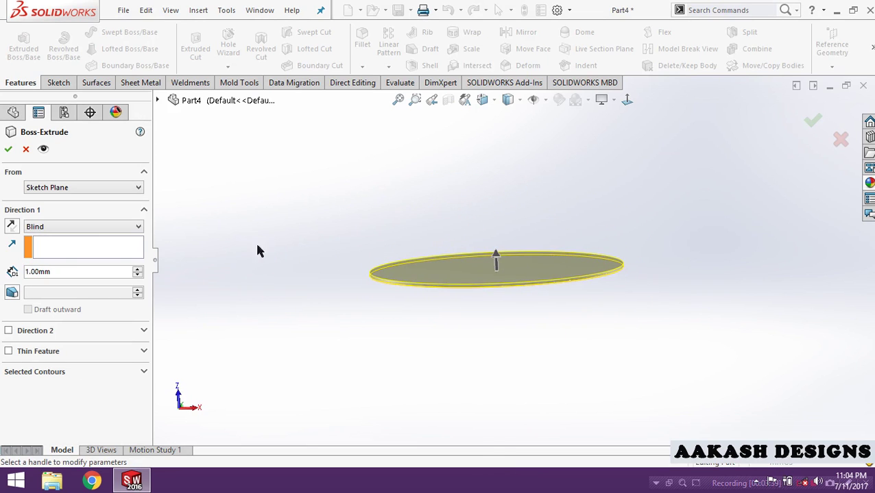
{"action": "mouse_move", "coordinate": [480, 296]}
{"action": "middle_mouse_down"}
{"action": "mouse_move", "coordinate": [511, 242]}
{"action": "mouse_move", "coordinate": [500, 328]}
{"action": "mouse_move", "coordinate": [548, 261]}
{"action": "mouse_move", "coordinate": [413, 245]}
{"action": "middle_mouse_up"}
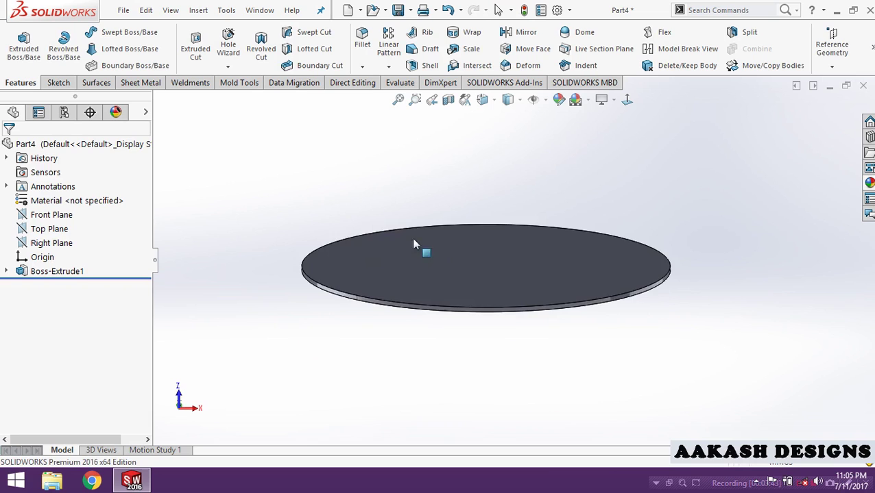
Step: Sketch two concentric circles centred on the disk edge on the Top Plane
{"action": "left_click", "coordinate": [41, 231]}
{"action": "left_click", "coordinate": [50, 213]}
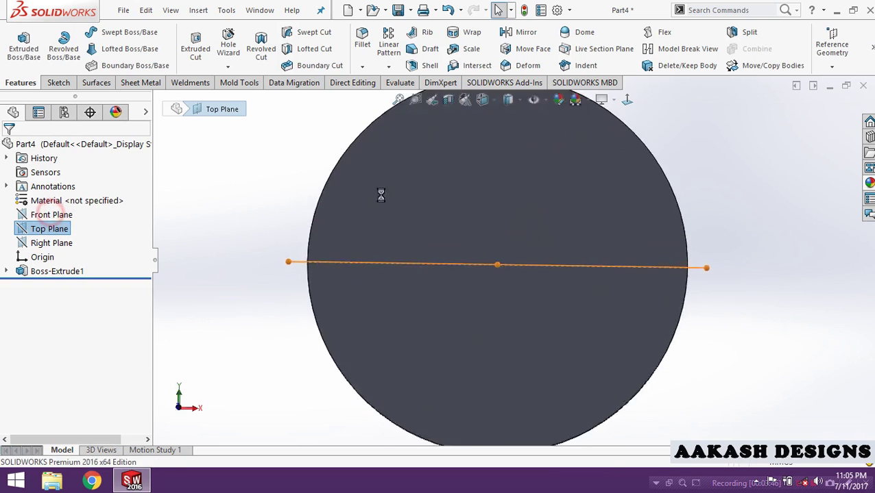
{"action": "scroll", "coordinate": [418, 274], "scroll_direction": "down", "scroll_amount": 4}
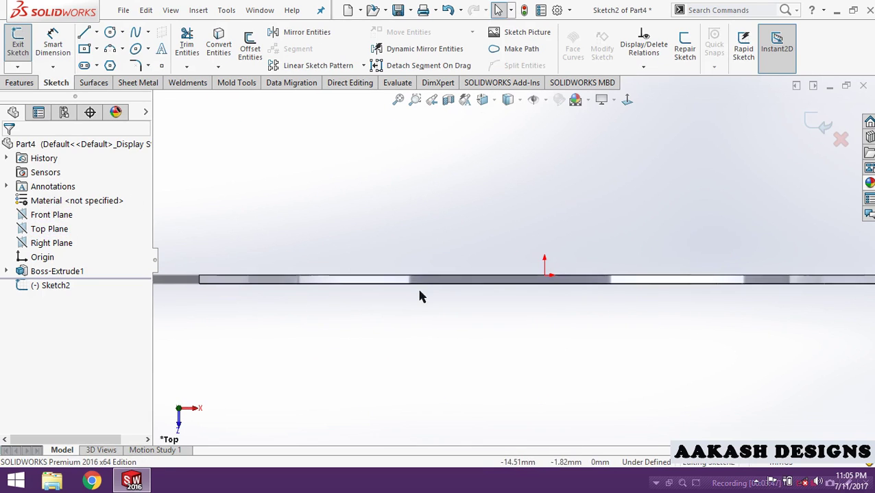
{"action": "left_click", "coordinate": [109, 33]}
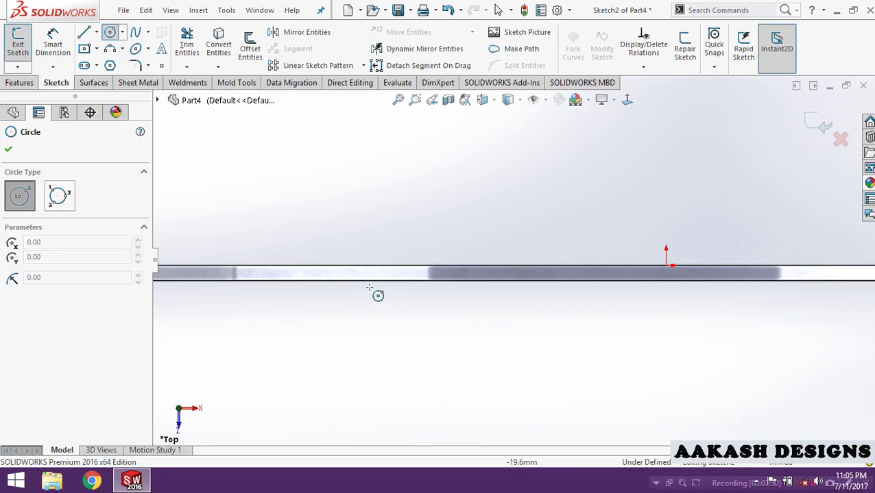
{"action": "left_click", "coordinate": [363, 281]}
{"action": "left_click", "coordinate": [363, 339]}
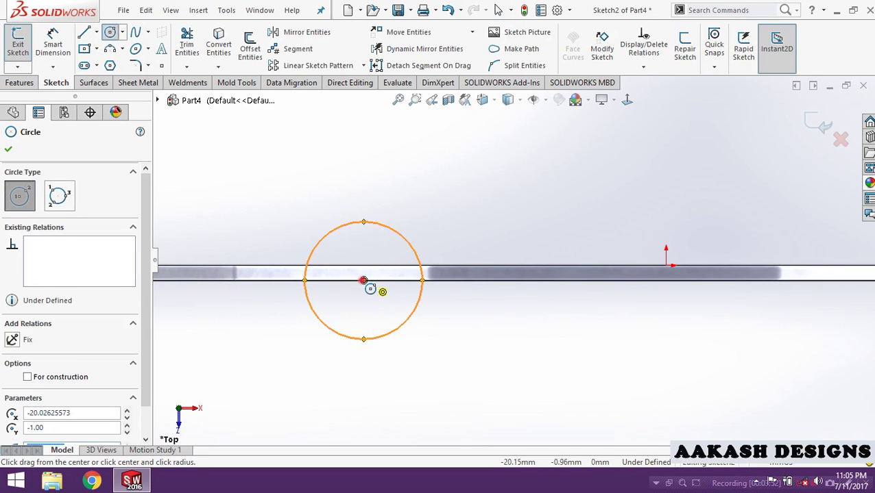
{"action": "left_click", "coordinate": [363, 281]}
{"action": "left_click", "coordinate": [377, 335]}
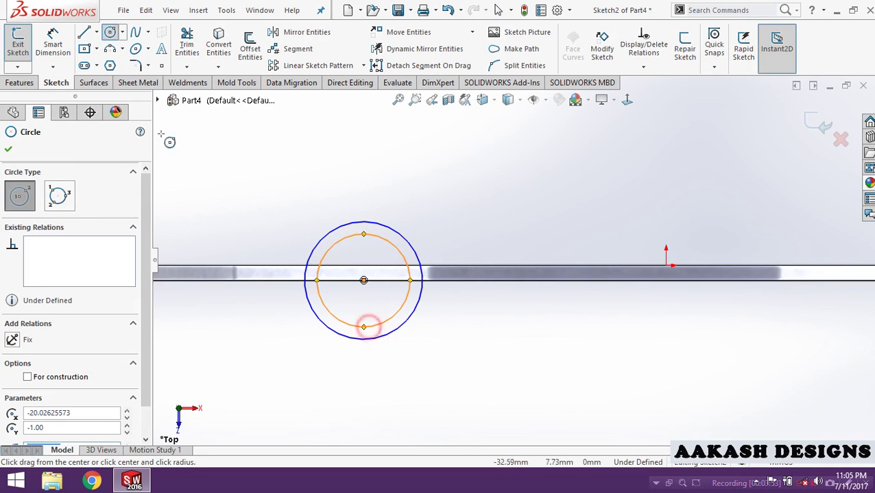
Step: Dimension the outer circle's diameter as 6.50
{"action": "left_click", "coordinate": [53, 44]}
{"action": "left_click", "coordinate": [417, 259]}
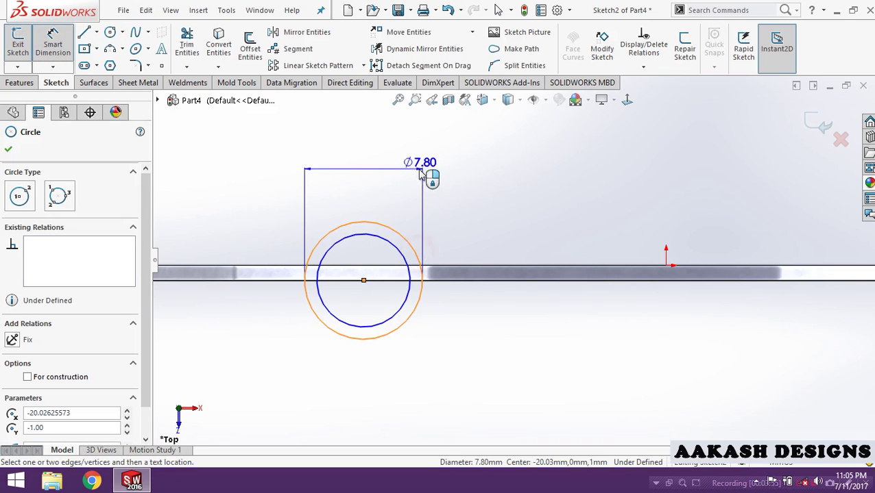
{"action": "left_click", "coordinate": [433, 223]}
{"action": "key", "text": "Return"}
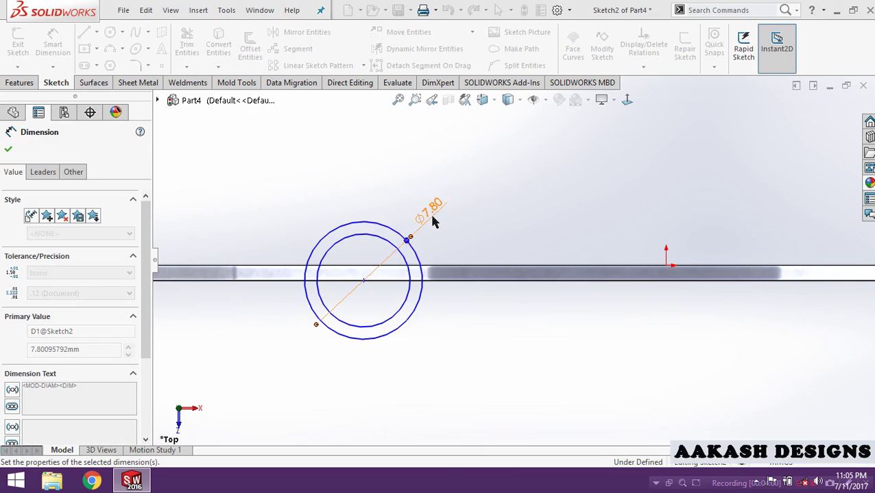
{"action": "key", "text": "Escape"}
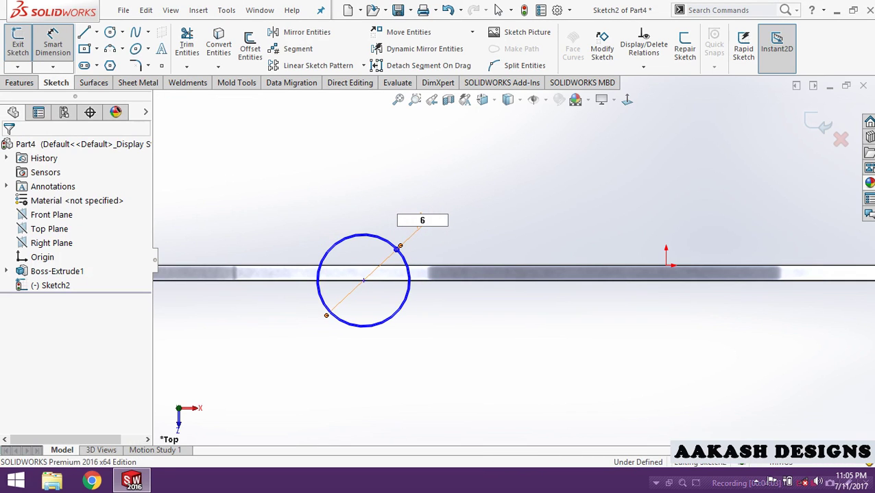
Step: Dimension the inner circle to Ø6, discarding an accidental driven dimension
{"action": "left_click", "coordinate": [410, 265]}
{"action": "left_click", "coordinate": [449, 245]}
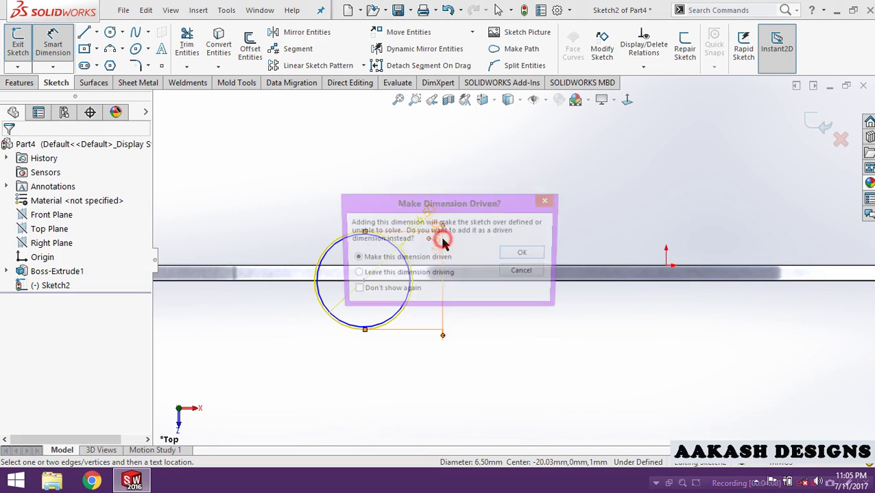
{"action": "key", "text": "Return"}
{"action": "double_click", "coordinate": [437, 240]}
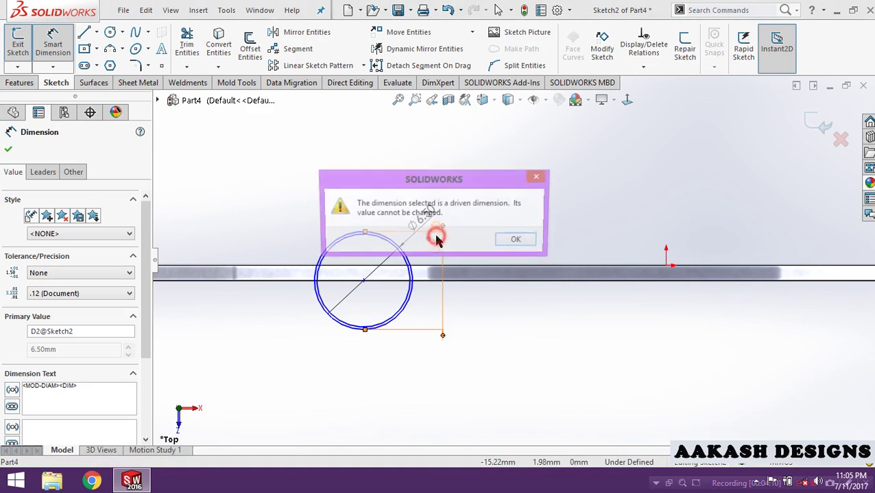
{"action": "left_click", "coordinate": [515, 238]}
{"action": "scroll", "coordinate": [497, 248], "scroll_direction": "down", "scroll_amount": 3}
{"action": "key", "text": "Escape"}
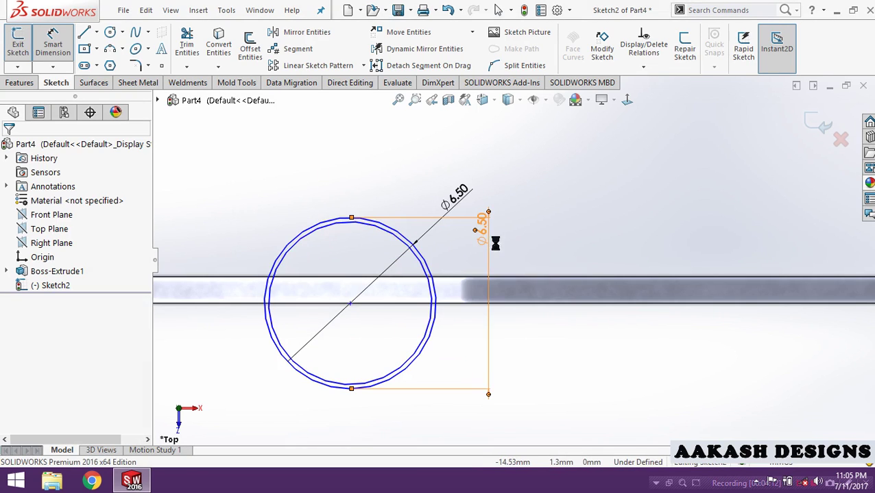
{"action": "scroll", "coordinate": [418, 272], "scroll_direction": "down", "scroll_amount": 2}
{"action": "scroll", "coordinate": [435, 245], "scroll_direction": "down", "scroll_amount": 2}
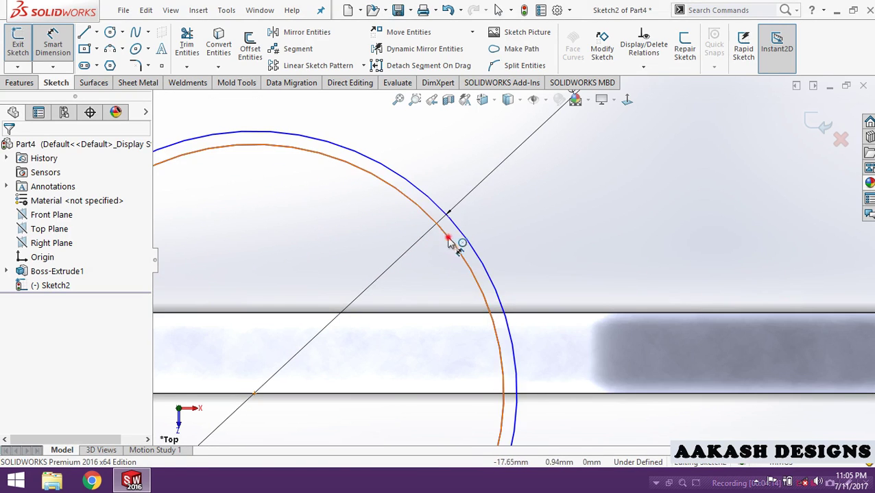
{"action": "left_click", "coordinate": [456, 244]}
{"action": "left_click", "coordinate": [554, 214]}
{"action": "type", "text": "6"}
{"action": "key", "text": "Return"}
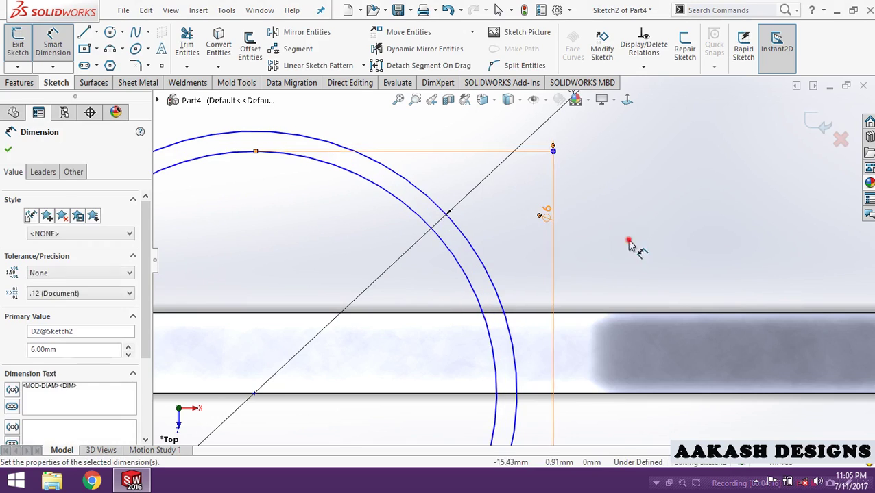
Step: Set the circles' centre 16 mm horizontally from the origin
{"action": "scroll", "coordinate": [469, 287], "scroll_direction": "up", "scroll_amount": 3}
{"action": "left_click", "coordinate": [388, 325]}
{"action": "scroll", "coordinate": [514, 286], "scroll_direction": "up", "scroll_amount": 2}
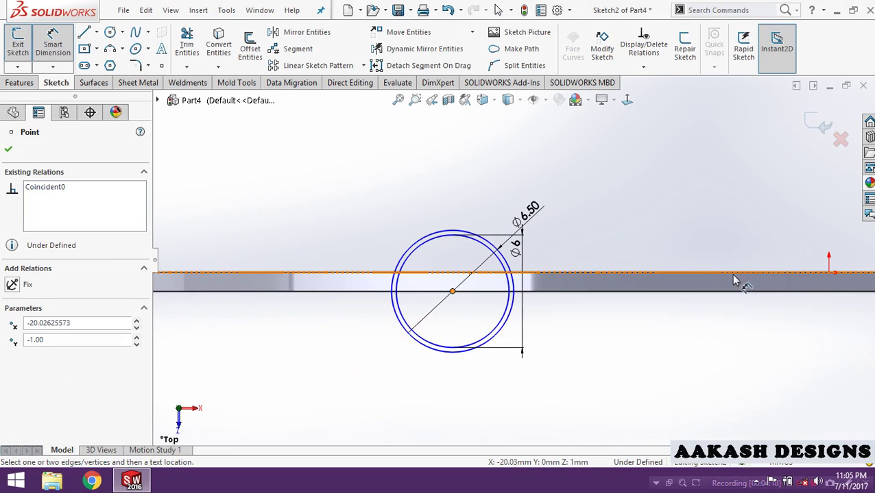
{"action": "left_click", "coordinate": [829, 274]}
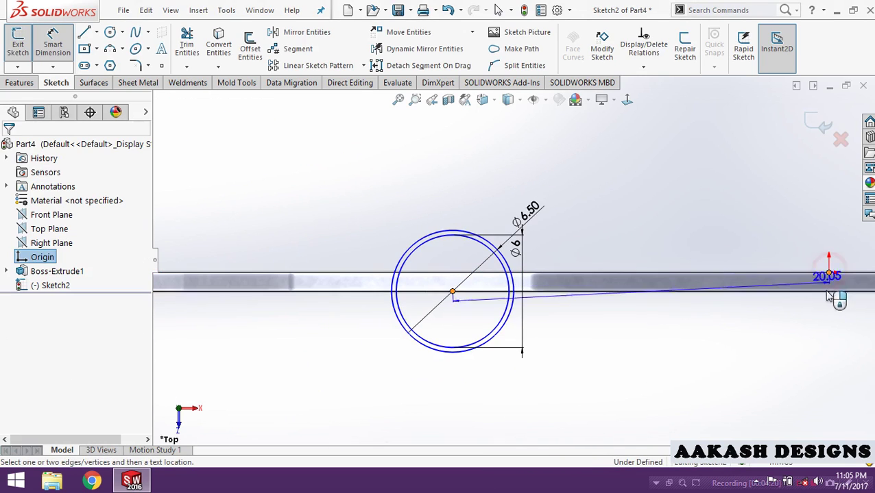
{"action": "left_click", "coordinate": [623, 376]}
{"action": "type", "text": "16"}
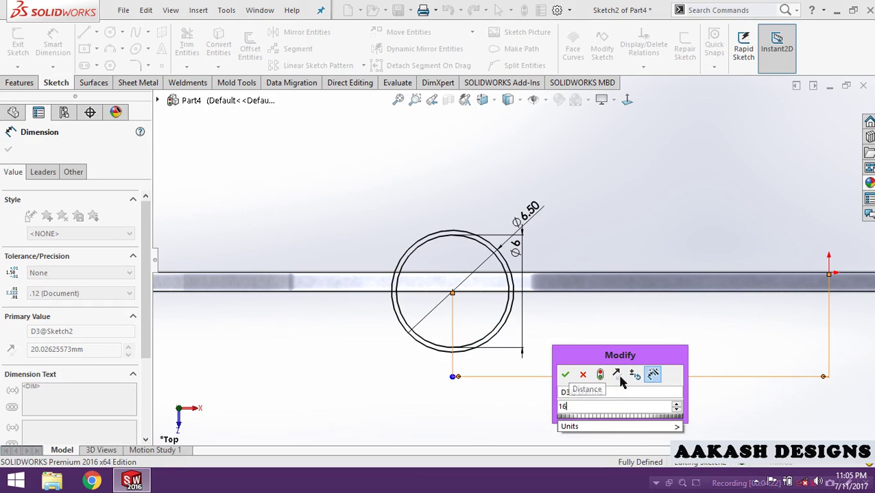
{"action": "key", "text": "Return"}
{"action": "left_click", "coordinate": [634, 229]}
{"action": "scroll", "coordinate": [653, 302], "scroll_direction": "up", "scroll_amount": 2}
{"action": "scroll", "coordinate": [653, 301], "scroll_direction": "down", "scroll_amount": 4}
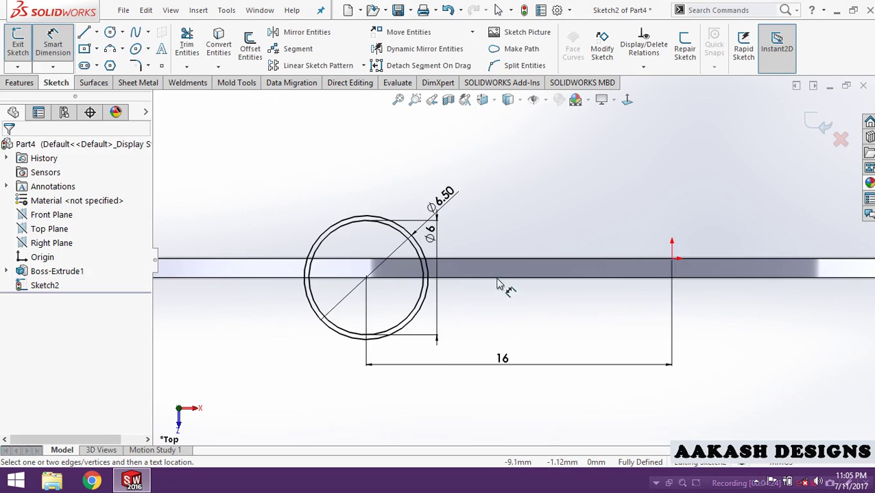
{"action": "scroll", "coordinate": [503, 289], "scroll_direction": "down", "scroll_amount": 2}
Step: Sketch a vertical line from the circles' top down to their centre
{"action": "left_click", "coordinate": [83, 36]}
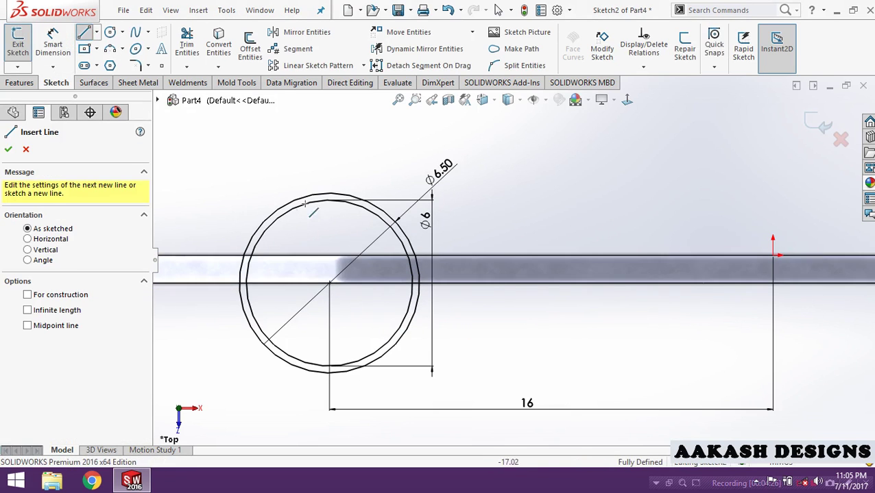
{"action": "left_click", "coordinate": [329, 194]}
{"action": "left_click", "coordinate": [330, 283]}
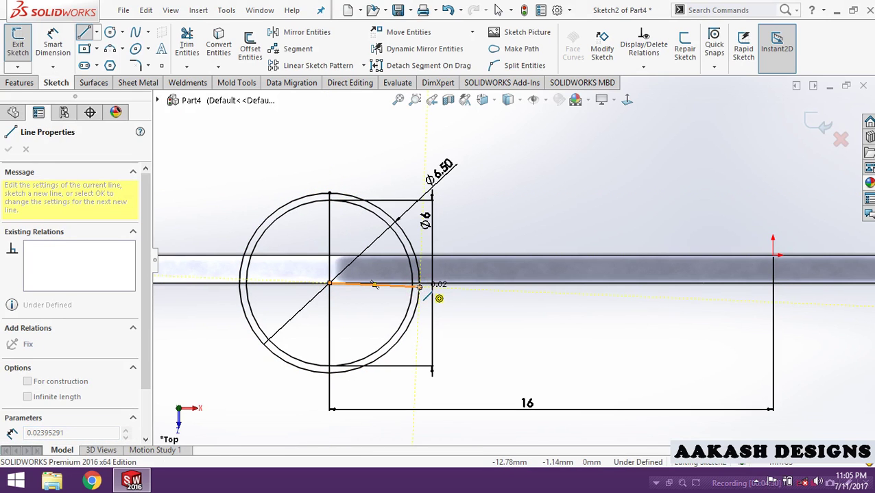
{"action": "key", "text": "Escape"}
{"action": "scroll", "coordinate": [412, 288], "scroll_direction": "up", "scroll_amount": 3}
{"action": "left_click", "coordinate": [84, 33]}
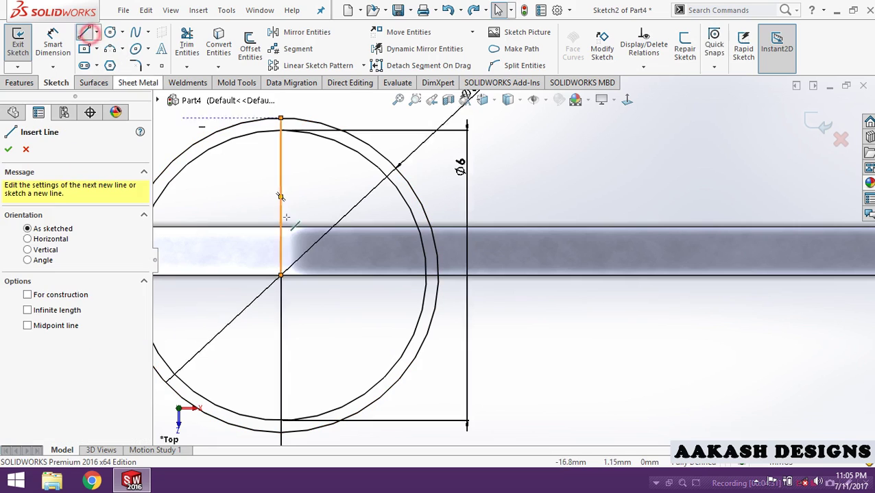
{"action": "left_click", "coordinate": [280, 275]}
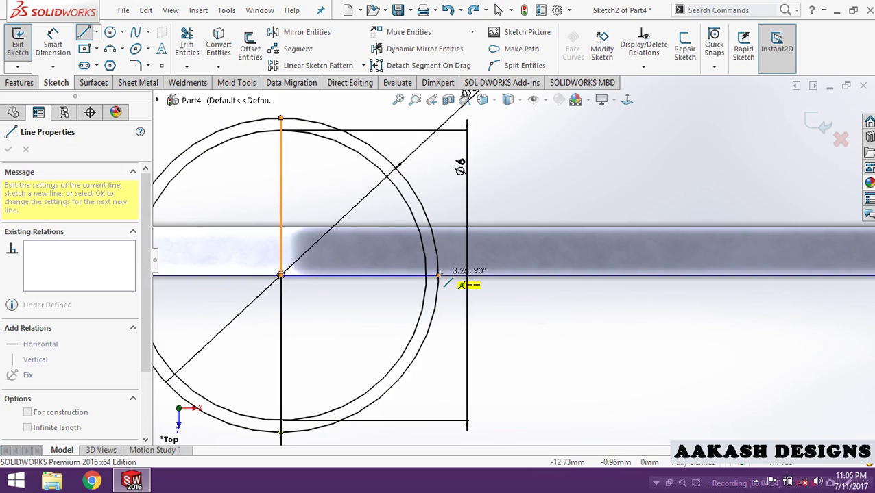
{"action": "key", "text": "Escape"}
Step: Power-trim the left and lower portions of both circles, leaving quarter arcs
{"action": "left_click", "coordinate": [185, 45]}
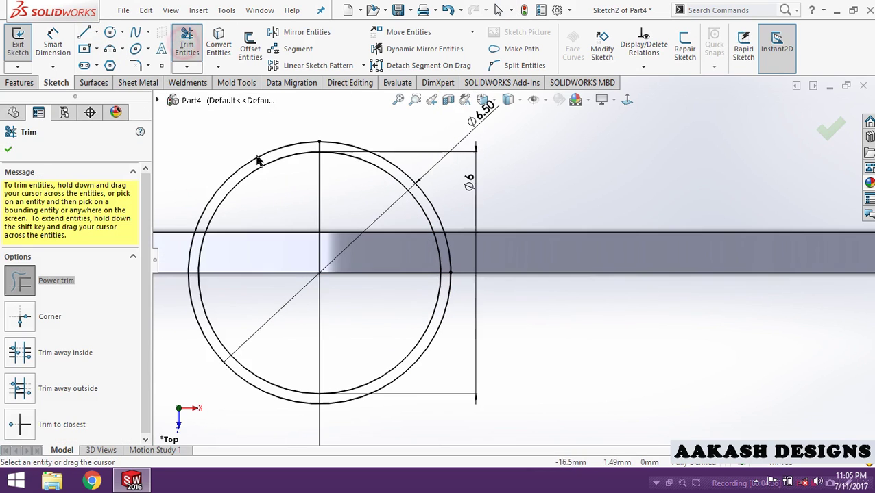
{"action": "left_click_drag", "start_coordinate": [236, 206], "coordinate": [323, 373]}
{"action": "key", "text": "Escape"}
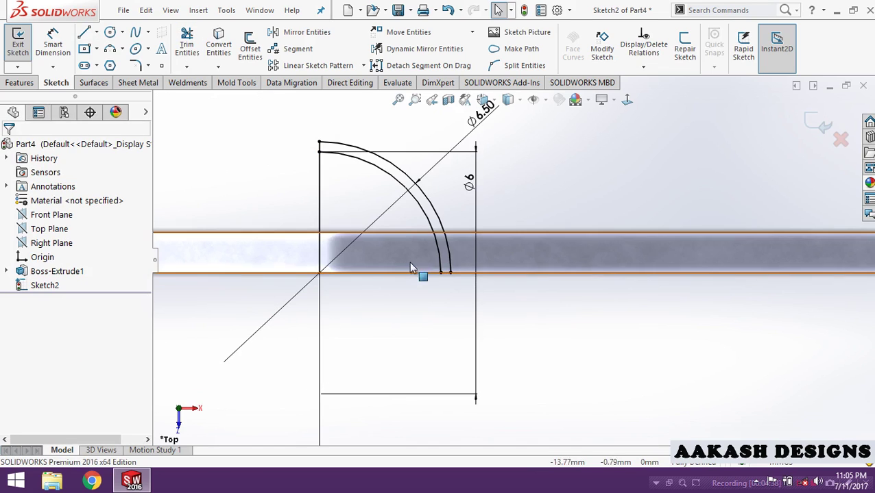
{"action": "scroll", "coordinate": [405, 199], "scroll_direction": "up", "scroll_amount": 1}
{"action": "scroll", "coordinate": [425, 205], "scroll_direction": "down", "scroll_amount": 1}
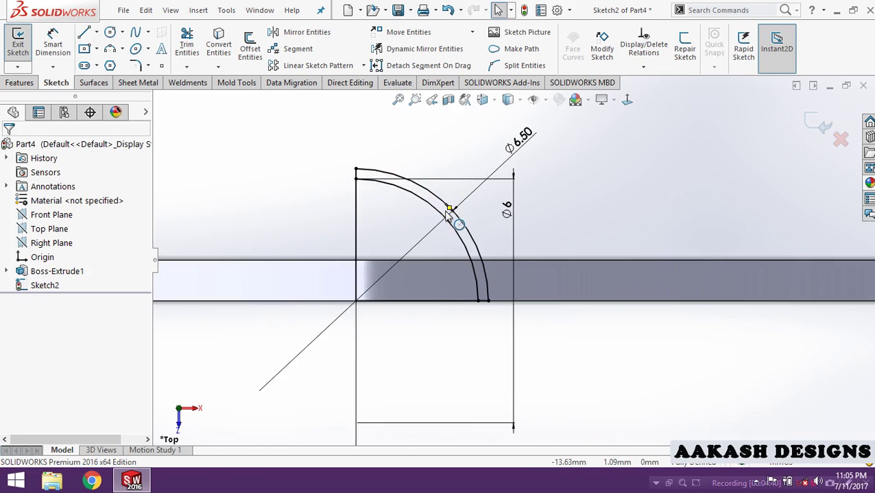
{"action": "scroll", "coordinate": [439, 219], "scroll_direction": "down", "scroll_amount": 1}
Step: Move the Ø6 dimension left, make the inner arc construction geometry, and exit the sketch
{"action": "left_click_drag", "start_coordinate": [583, 228], "coordinate": [511, 221]}
{"action": "left_click", "coordinate": [423, 198]}
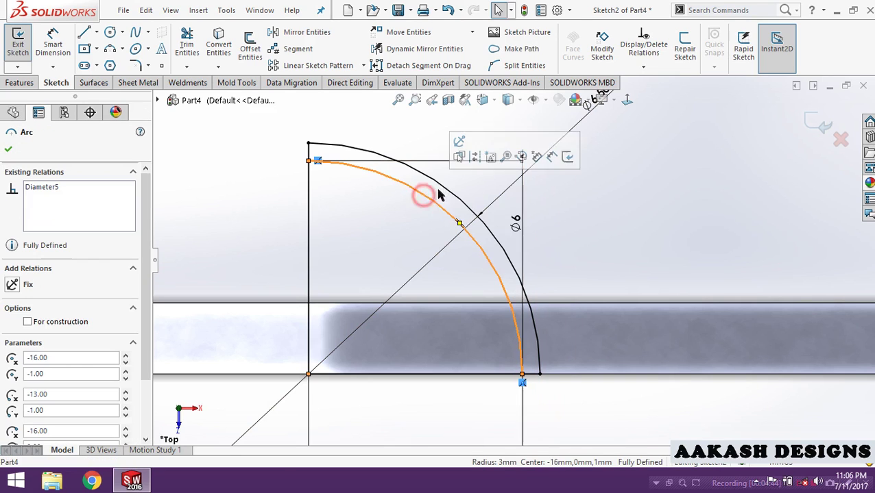
{"action": "left_click", "coordinate": [474, 156]}
{"action": "left_click", "coordinate": [407, 116]}
{"action": "scroll", "coordinate": [438, 226], "scroll_direction": "up", "scroll_amount": 3}
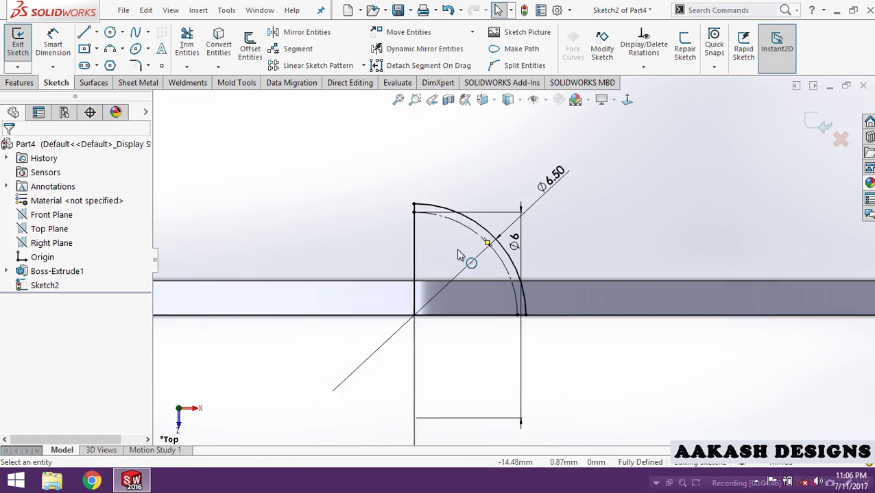
{"action": "scroll", "coordinate": [511, 273], "scroll_direction": "up", "scroll_amount": 2}
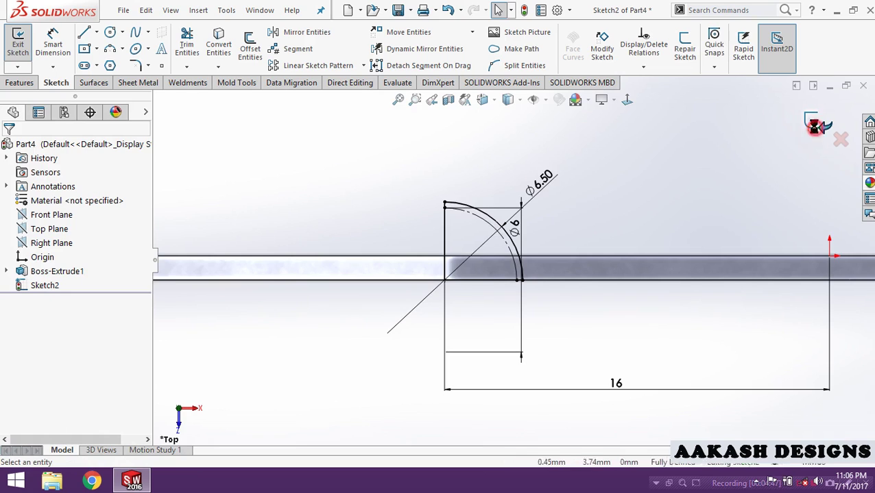
{"action": "left_click", "coordinate": [18, 42]}
{"action": "scroll", "coordinate": [421, 286], "scroll_direction": "down", "scroll_amount": 3}
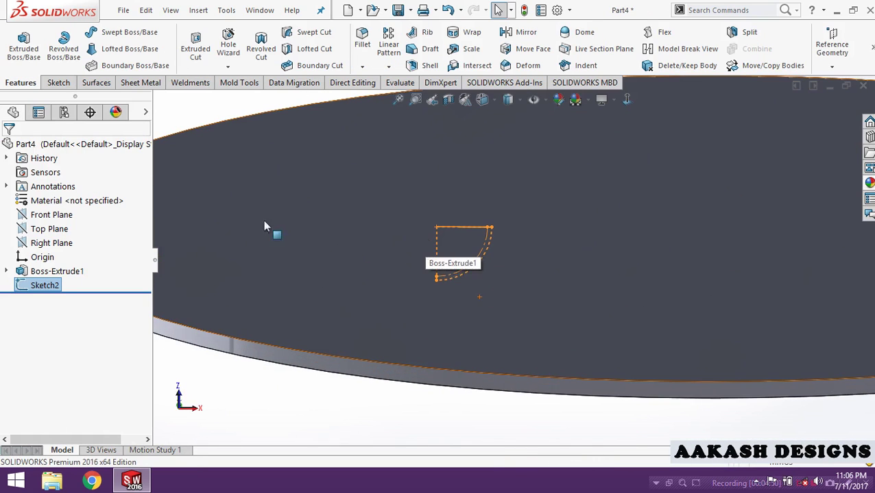
Step: Revolve the quarter-arc profile 360° about the vertical sketch line into a dome on the disk
{"action": "left_click", "coordinate": [63, 44]}
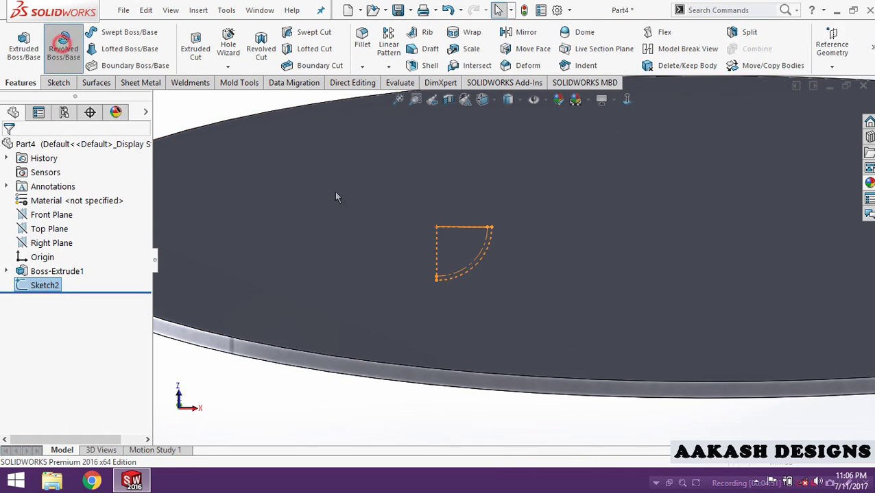
{"action": "left_click", "coordinate": [437, 245]}
{"action": "scroll", "coordinate": [435, 239], "scroll_direction": "up", "scroll_amount": 3}
{"action": "middle_click_drag", "start_coordinate": [435, 239], "coordinate": [444, 147]}
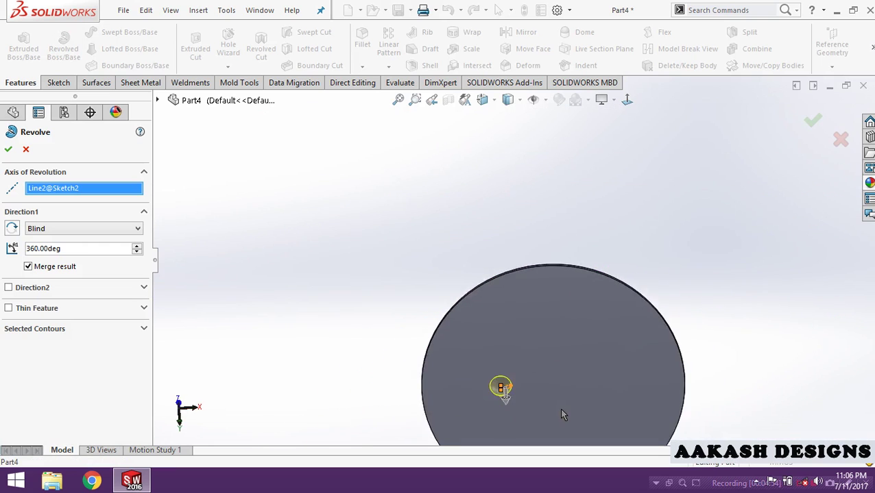
{"action": "middle_click_drag", "start_coordinate": [560, 411], "coordinate": [478, 263]}
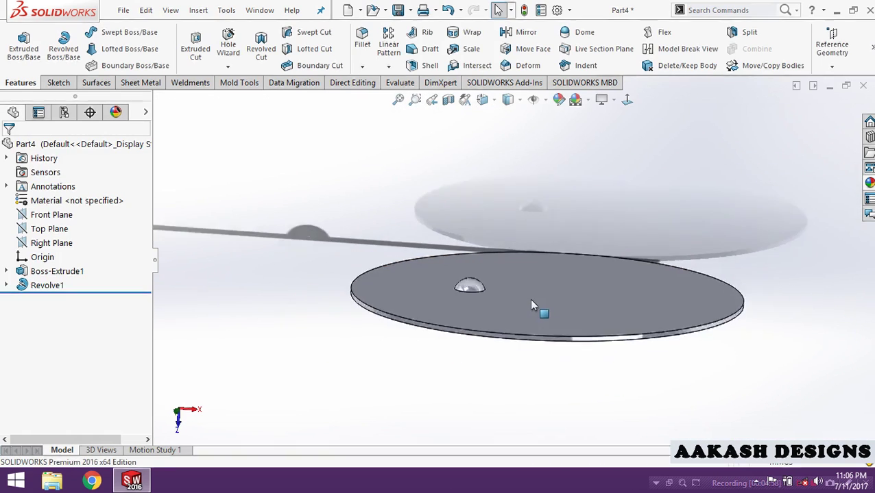
{"action": "middle_click_drag", "start_coordinate": [531, 303], "coordinate": [517, 302]}
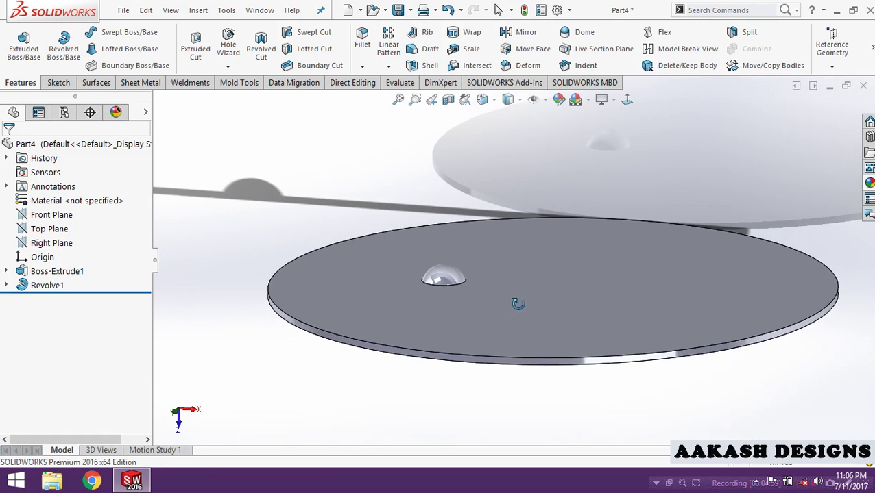
{"action": "left_click", "coordinate": [61, 233]}
Step: Start a new sketch on the Top Plane and make Sketch2 visible
{"action": "left_click", "coordinate": [72, 201]}
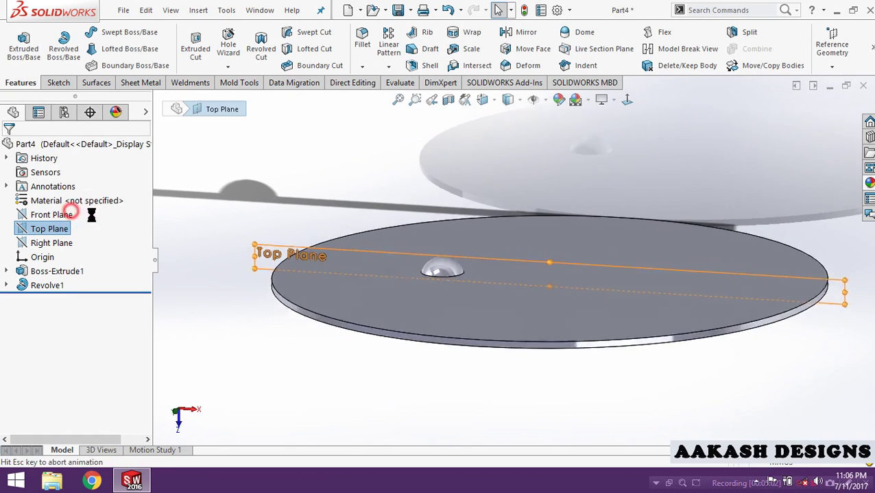
{"action": "scroll", "coordinate": [455, 277], "scroll_direction": "down", "scroll_amount": 2}
{"action": "scroll", "coordinate": [488, 275], "scroll_direction": "down", "scroll_amount": 2}
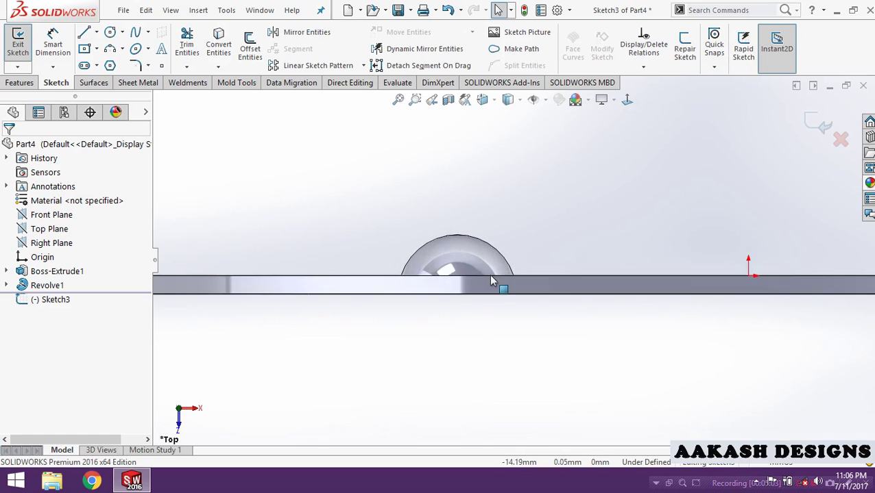
{"action": "scroll", "coordinate": [488, 274], "scroll_direction": "down", "scroll_amount": 1}
{"action": "scroll", "coordinate": [500, 271], "scroll_direction": "down", "scroll_amount": 1}
{"action": "scroll", "coordinate": [510, 257], "scroll_direction": "down", "scroll_amount": 2}
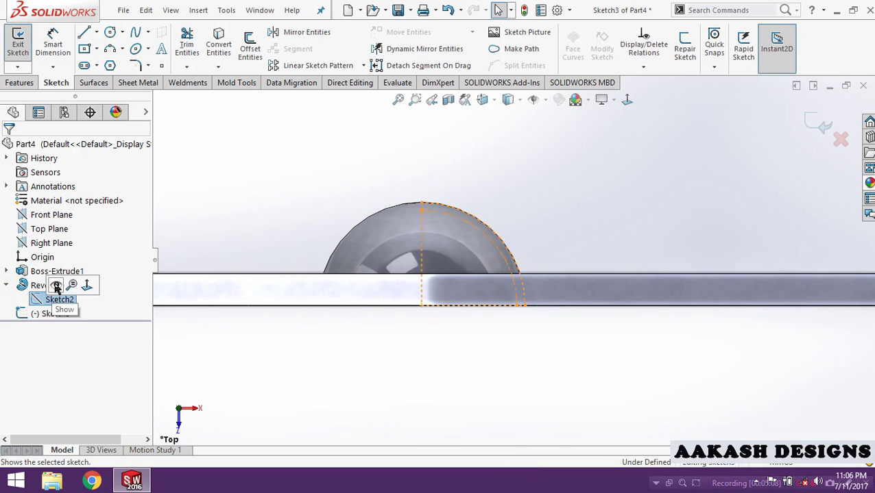
{"action": "left_click", "coordinate": [55, 286]}
{"action": "scroll", "coordinate": [452, 248], "scroll_direction": "down", "scroll_amount": 1}
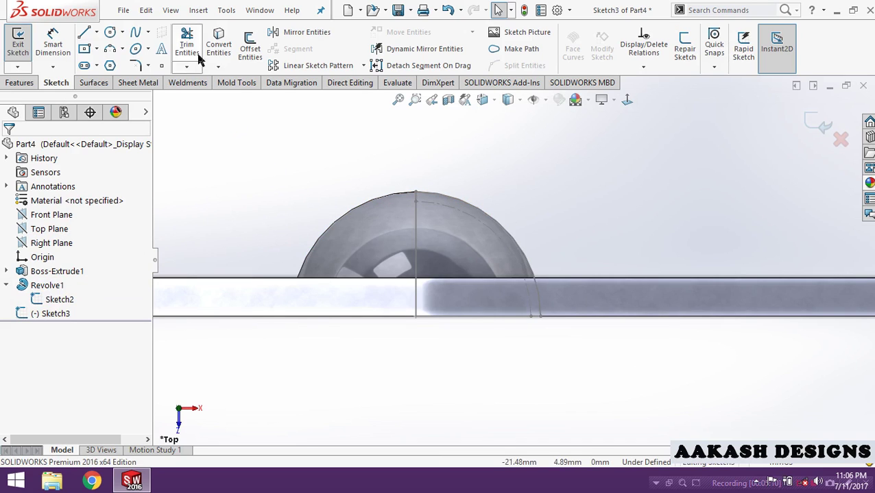
Step: Convert Sketch2's vertical line, arc and bottom base line into the new sketch
{"action": "left_click", "coordinate": [213, 40]}
{"action": "left_click", "coordinate": [419, 223]}
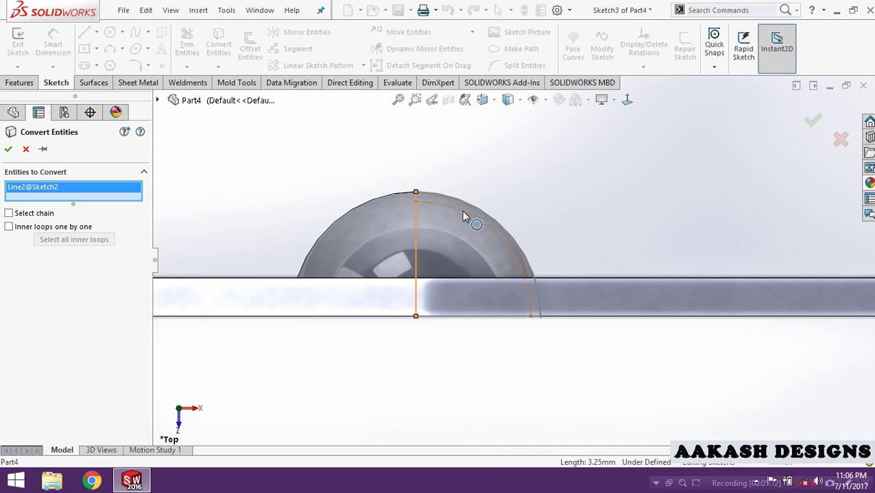
{"action": "left_click", "coordinate": [468, 218]}
{"action": "left_click", "coordinate": [474, 318]}
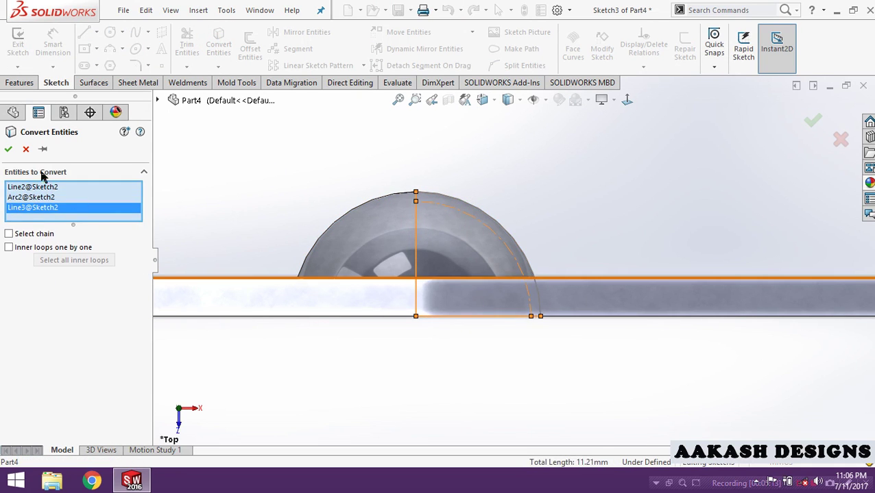
{"action": "left_click", "coordinate": [10, 150]}
Step: Trim off the small stub beyond the arc and exit Sketch3
{"action": "scroll", "coordinate": [504, 264], "scroll_direction": "down", "scroll_amount": 2}
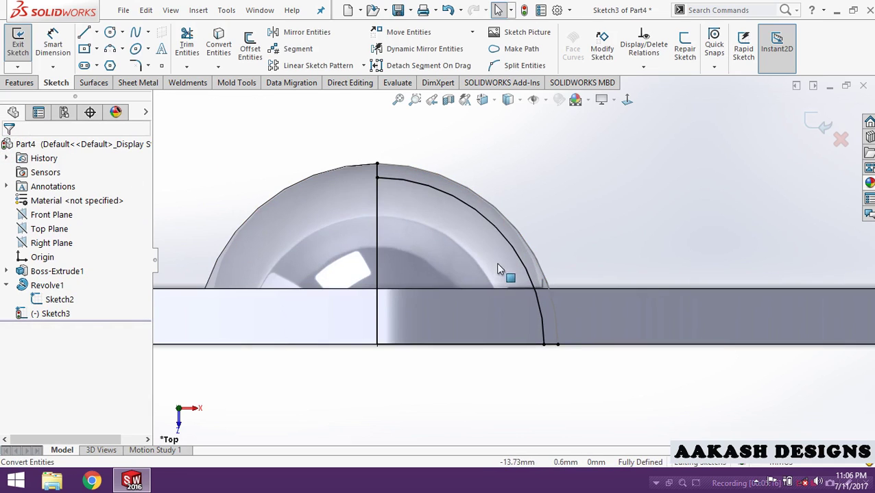
{"action": "left_click", "coordinate": [183, 43]}
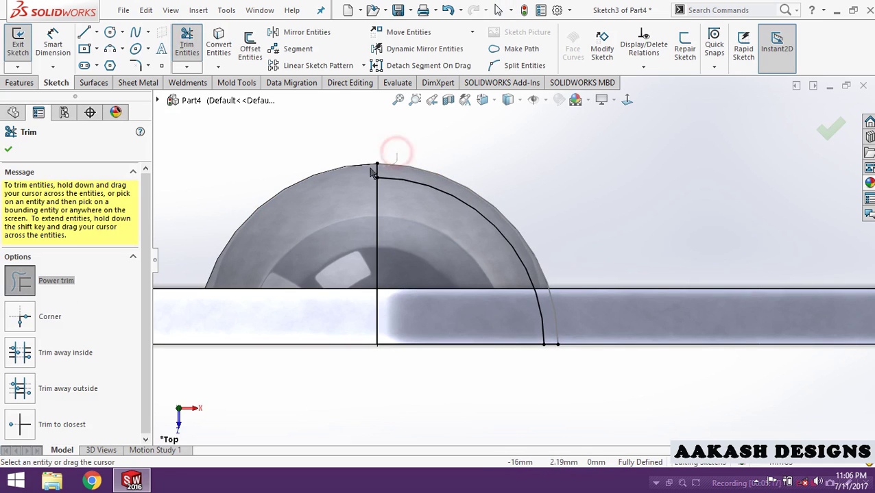
{"action": "left_click_drag", "start_coordinate": [553, 329], "coordinate": [549, 357]}
{"action": "scroll", "coordinate": [430, 251], "scroll_direction": "up", "scroll_amount": 2}
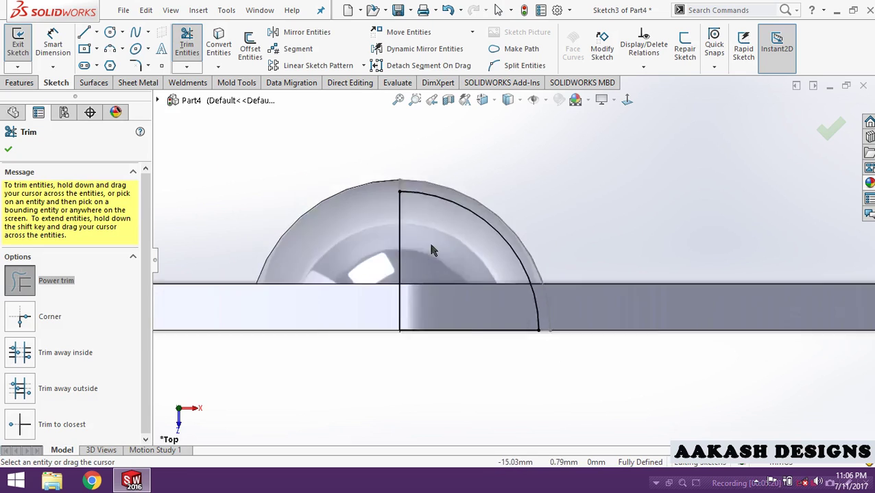
{"action": "left_click", "coordinate": [819, 138]}
{"action": "left_click", "coordinate": [822, 127]}
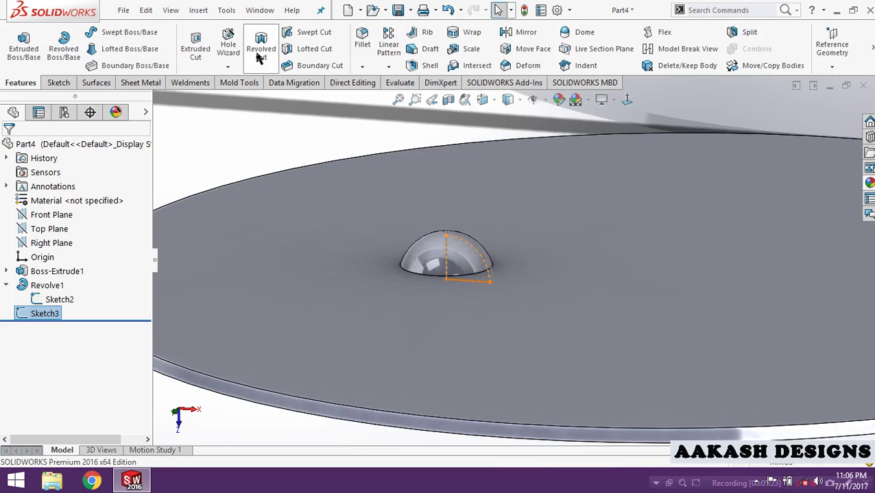
Step: Revolve-cut Sketch3 360° about Sketch2's vertical line to hollow the dome
{"action": "left_click", "coordinate": [261, 47]}
{"action": "left_click", "coordinate": [446, 261]}
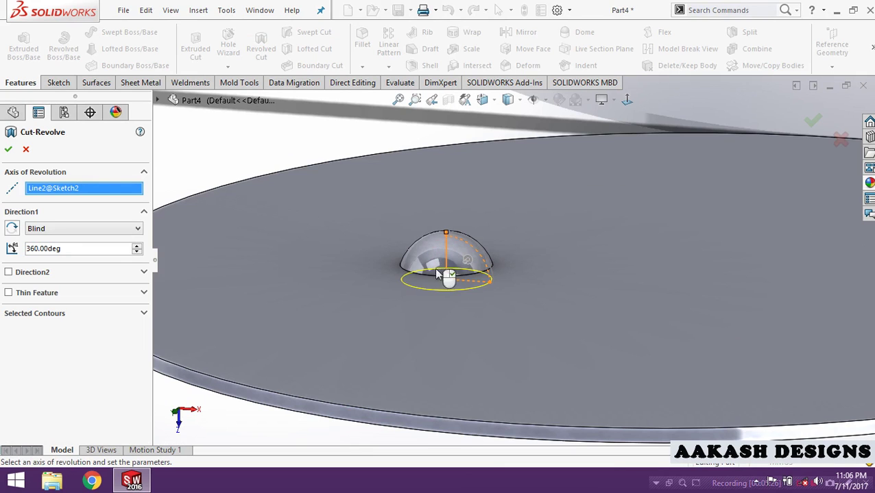
{"action": "mouse_move", "coordinate": [205, 145]}
{"action": "middle_mouse_down"}
{"action": "mouse_move", "coordinate": [481, 239]}
{"action": "mouse_move", "coordinate": [481, 322]}
{"action": "middle_mouse_up"}
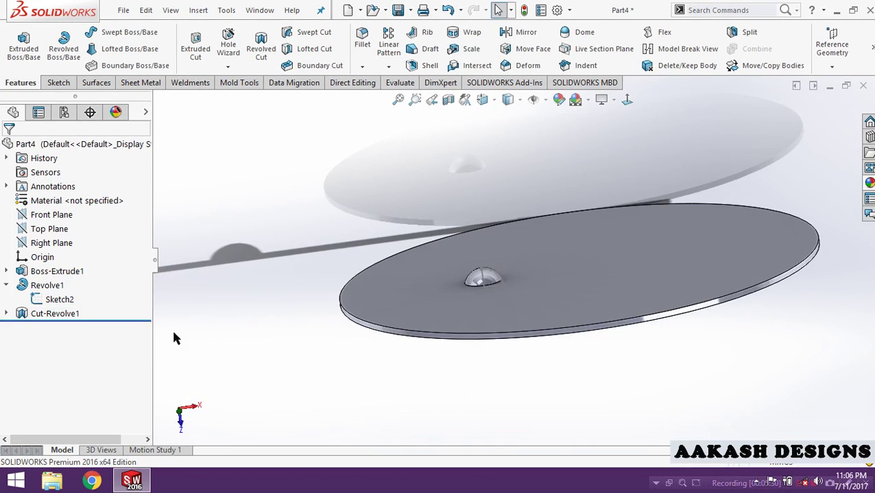
Step: Hide Sketch2 and its dimensions in the feature tree
{"action": "left_click", "coordinate": [60, 302]}
{"action": "left_click", "coordinate": [68, 279]}
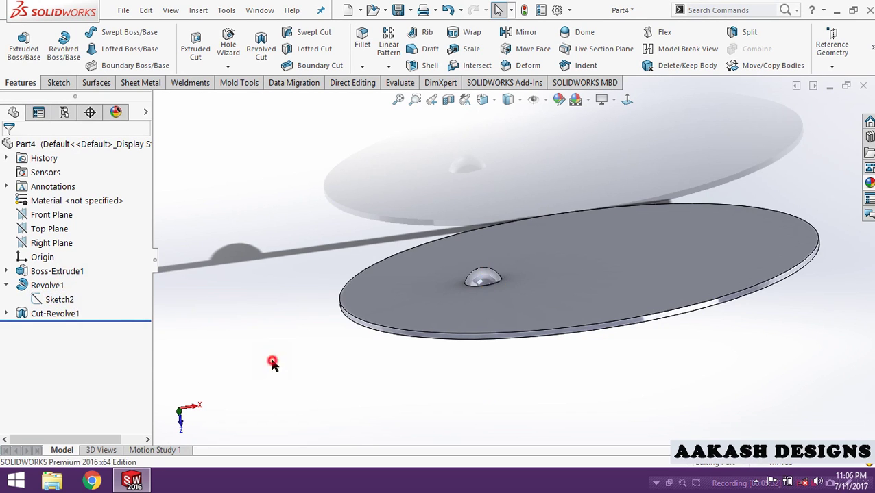
{"action": "mouse_move", "coordinate": [272, 362]}
{"action": "middle_mouse_down"}
{"action": "mouse_move", "coordinate": [493, 263]}
{"action": "mouse_move", "coordinate": [417, 127]}
{"action": "middle_mouse_up"}
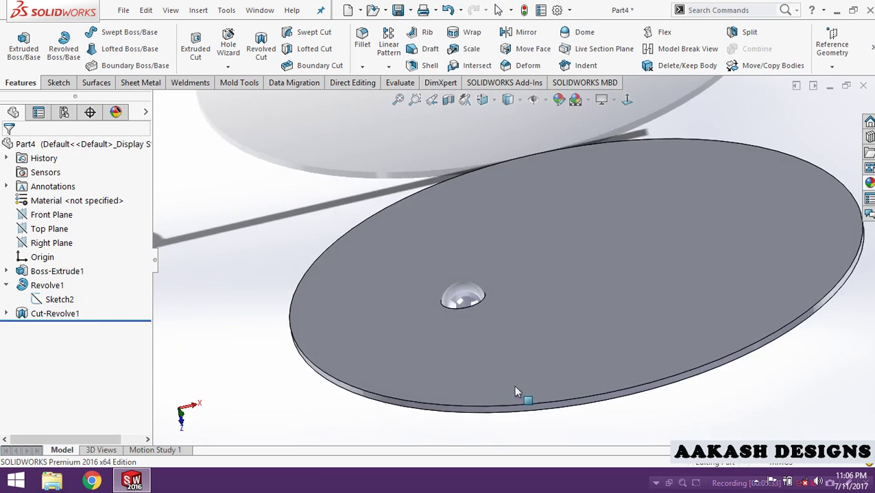
Step: Circular-pattern Revolve1 and Cut-Revolve1 nine times around the disc's outer edge, then select its top face
{"action": "left_click", "coordinate": [388, 67]}
{"action": "left_click", "coordinate": [420, 100]}
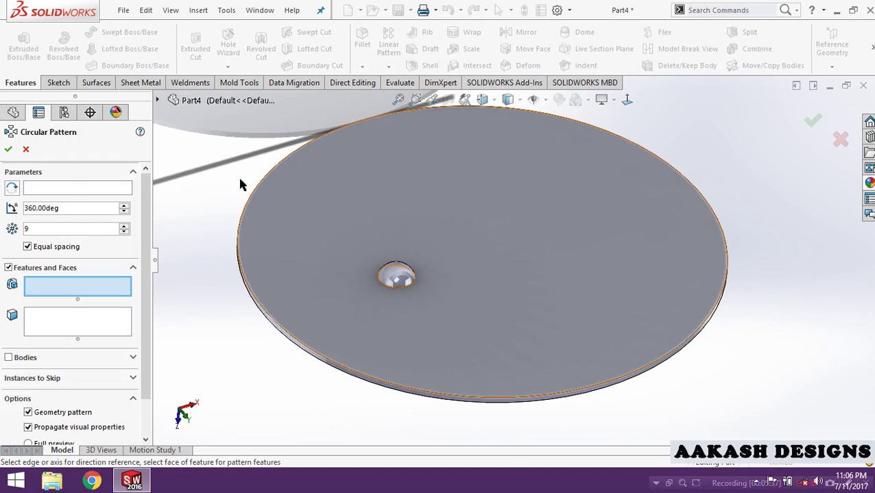
{"action": "left_click", "coordinate": [79, 186]}
{"action": "left_click", "coordinate": [254, 199]}
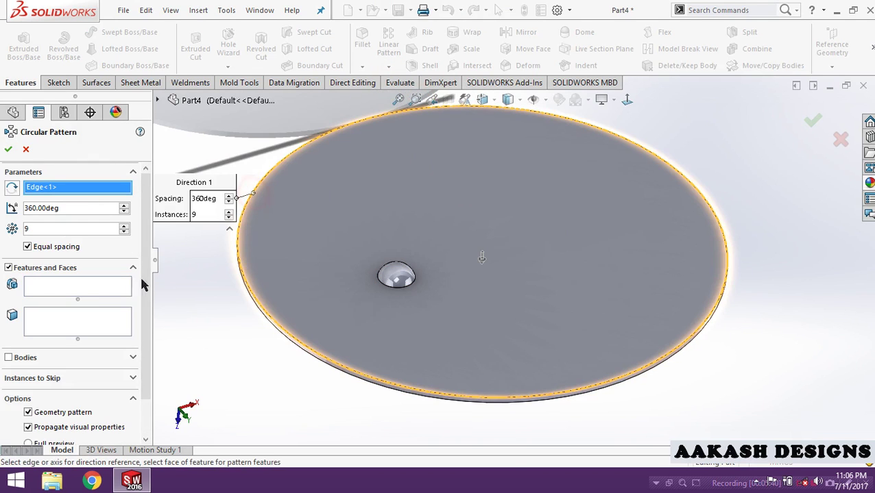
{"action": "left_click", "coordinate": [90, 288]}
{"action": "left_click", "coordinate": [158, 100]}
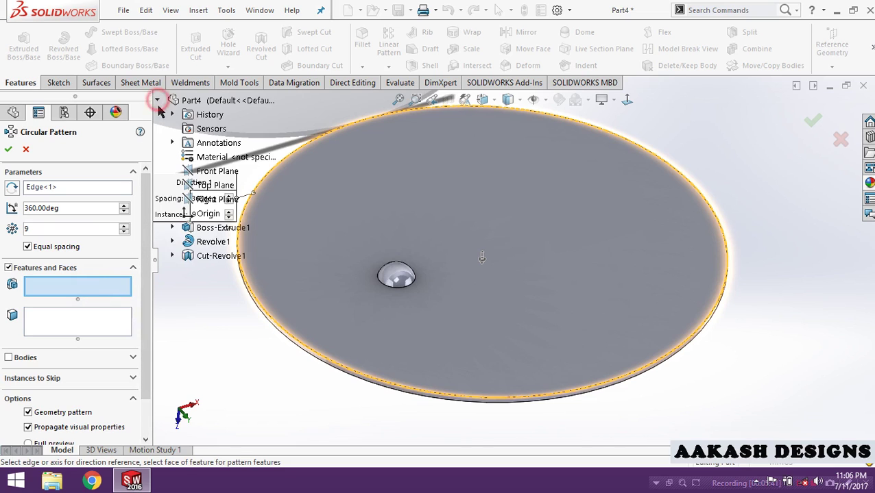
{"action": "left_click", "coordinate": [199, 243]}
{"action": "left_click", "coordinate": [198, 257]}
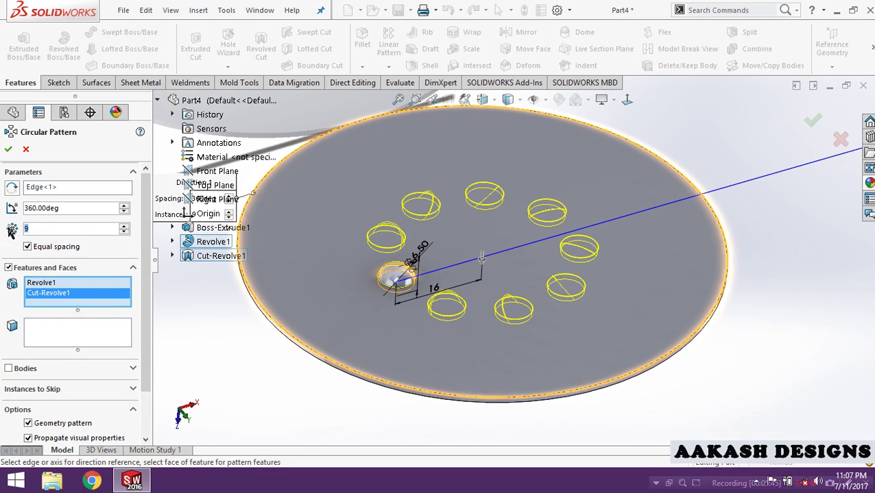
{"action": "left_click", "coordinate": [17, 155]}
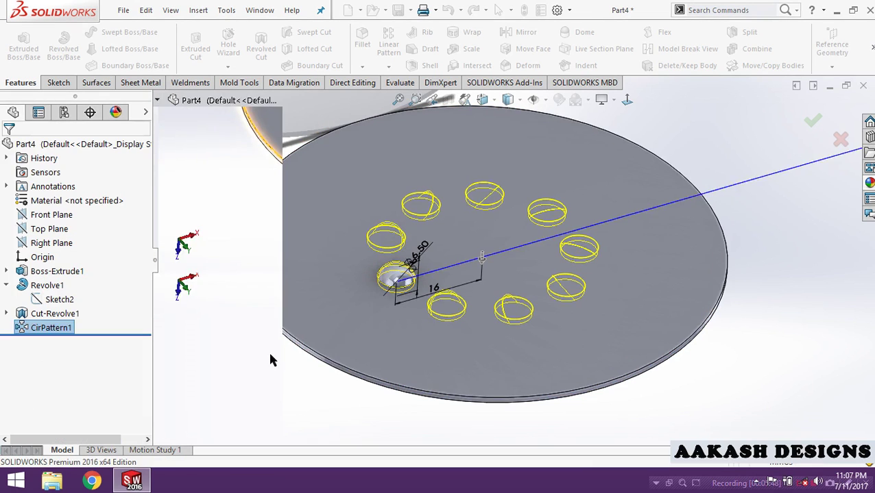
{"action": "mouse_move", "coordinate": [274, 355]}
{"action": "middle_mouse_down"}
{"action": "mouse_move", "coordinate": [455, 345]}
{"action": "mouse_move", "coordinate": [525, 247]}
{"action": "mouse_move", "coordinate": [472, 307]}
{"action": "mouse_move", "coordinate": [495, 277]}
{"action": "middle_mouse_up"}
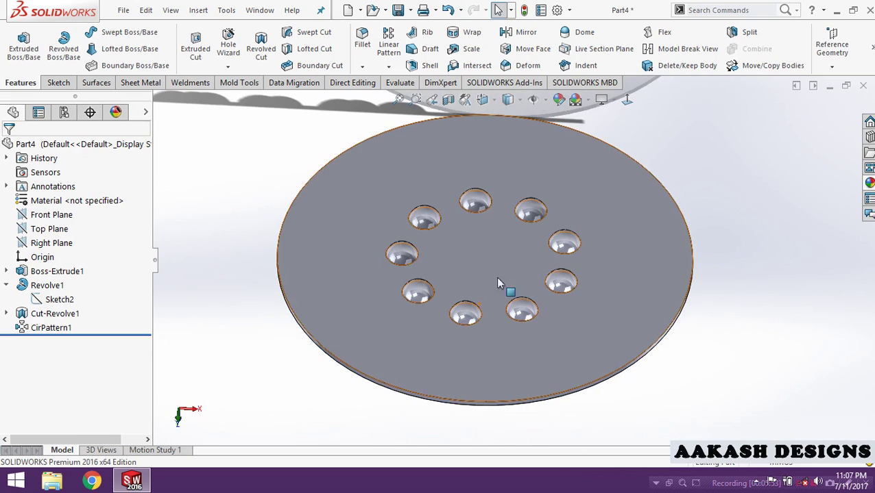
{"action": "left_click", "coordinate": [629, 264]}
Step: Sketch on the disc's top face a Ø32 circle from the origin through the dome centres
{"action": "left_click", "coordinate": [676, 231]}
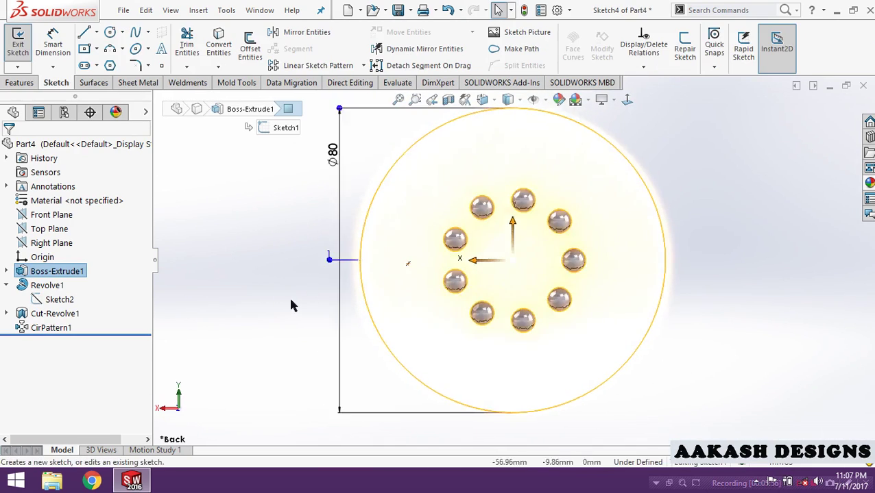
{"action": "scroll", "coordinate": [550, 262], "scroll_direction": "down", "scroll_amount": 5}
{"action": "scroll", "coordinate": [551, 263], "scroll_direction": "up", "scroll_amount": 2}
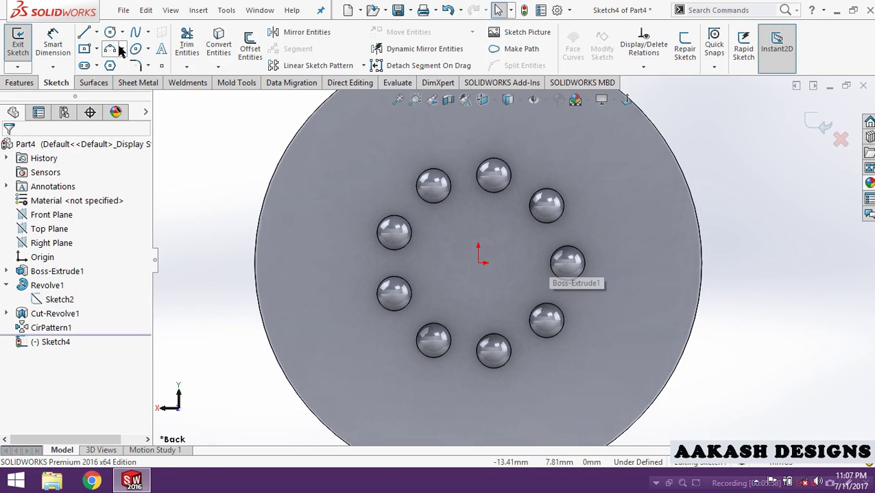
{"action": "left_click", "coordinate": [110, 34]}
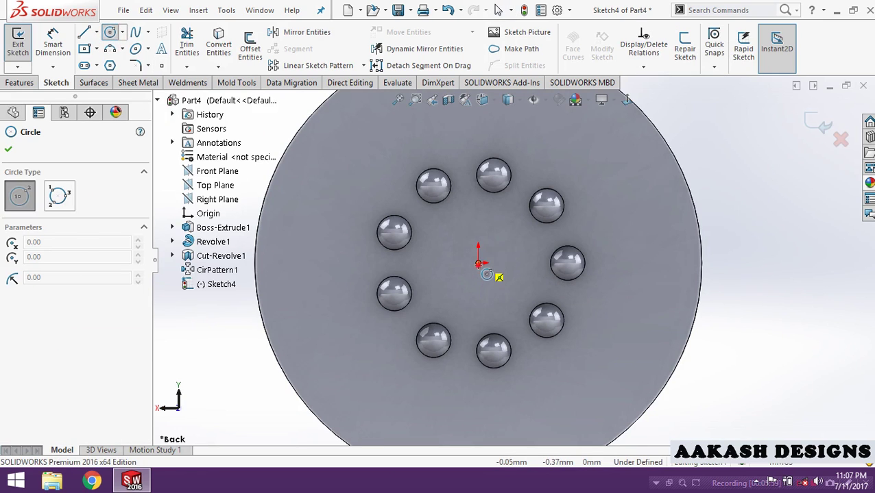
{"action": "left_click", "coordinate": [479, 265]}
{"action": "scroll", "coordinate": [507, 257], "scroll_direction": "down", "scroll_amount": 2}
{"action": "scroll", "coordinate": [445, 240], "scroll_direction": "down", "scroll_amount": 2}
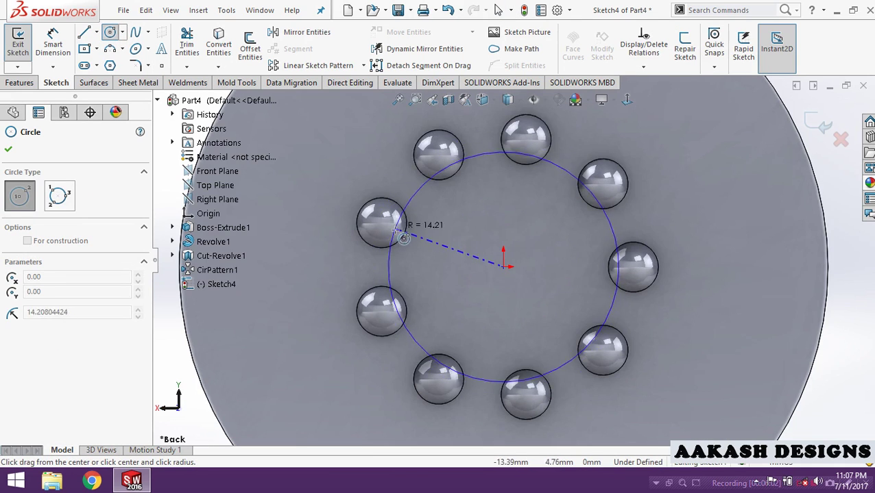
{"action": "left_click", "coordinate": [381, 220]}
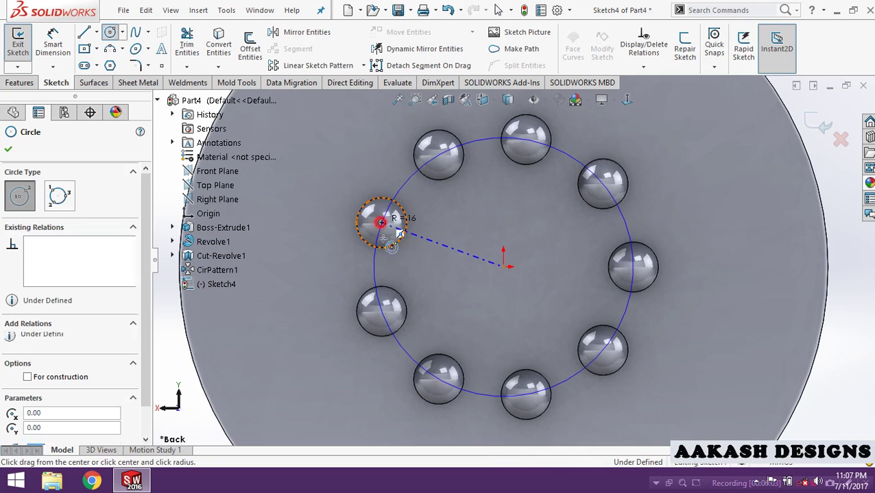
Step: Offset the circle 1 mm bi-directionally, make the middle circle construction, and exit the sketch
{"action": "left_click", "coordinate": [251, 60]}
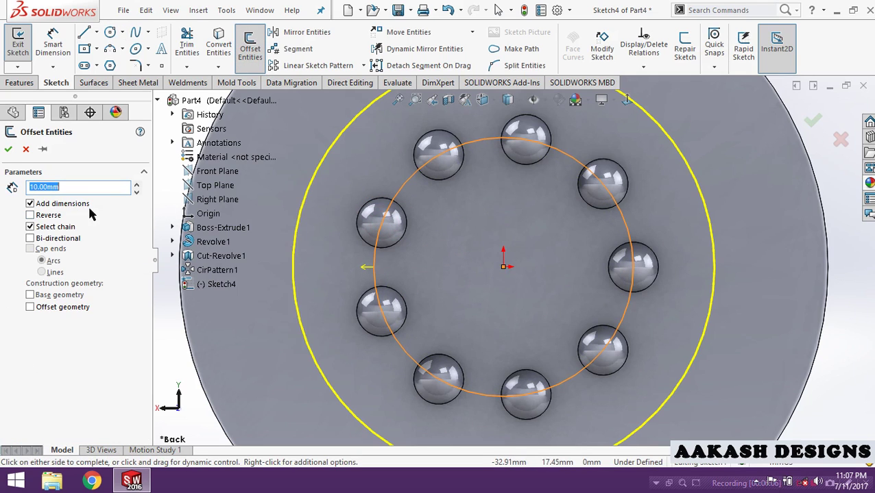
{"action": "type", "text": "1"}
{"action": "key", "text": "Return"}
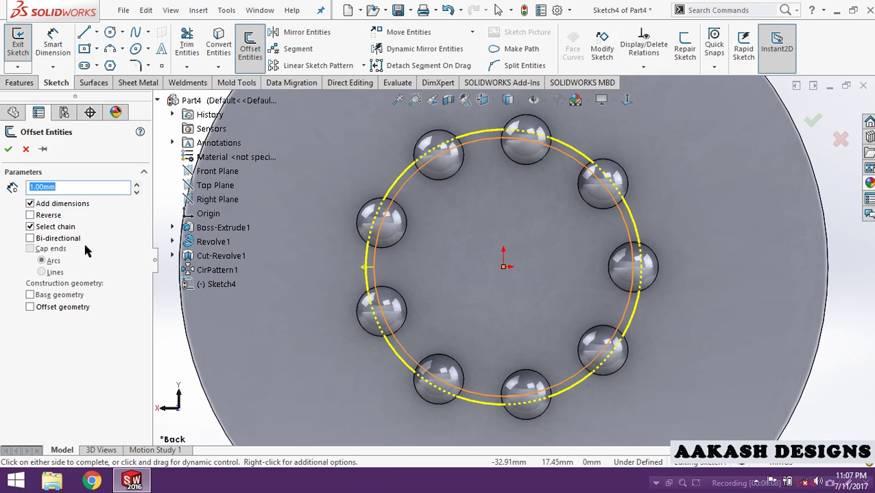
{"action": "left_click", "coordinate": [59, 240]}
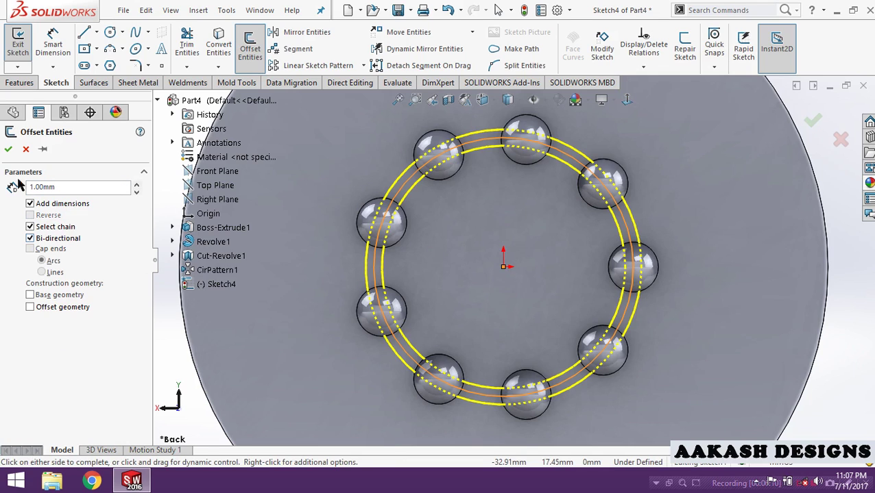
{"action": "left_click", "coordinate": [9, 150]}
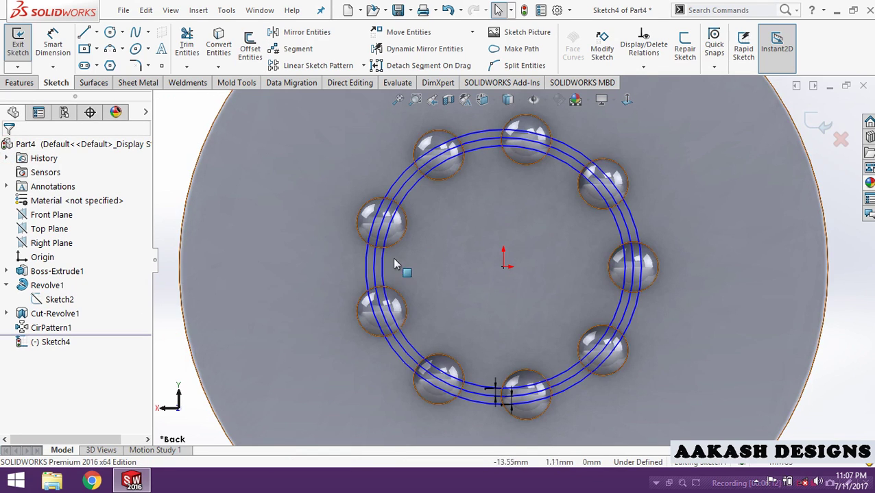
{"action": "left_click", "coordinate": [384, 212]}
{"action": "left_click", "coordinate": [425, 215]}
{"action": "key", "text": "f"}
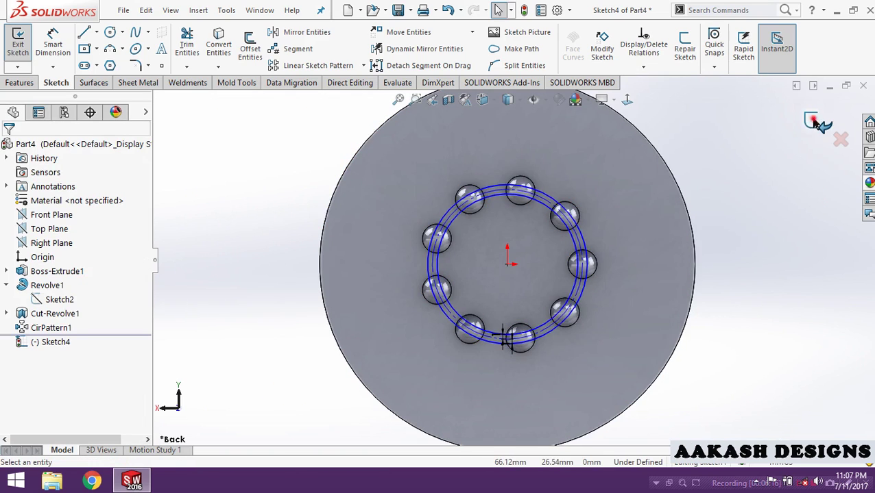
{"action": "left_click", "coordinate": [814, 120]}
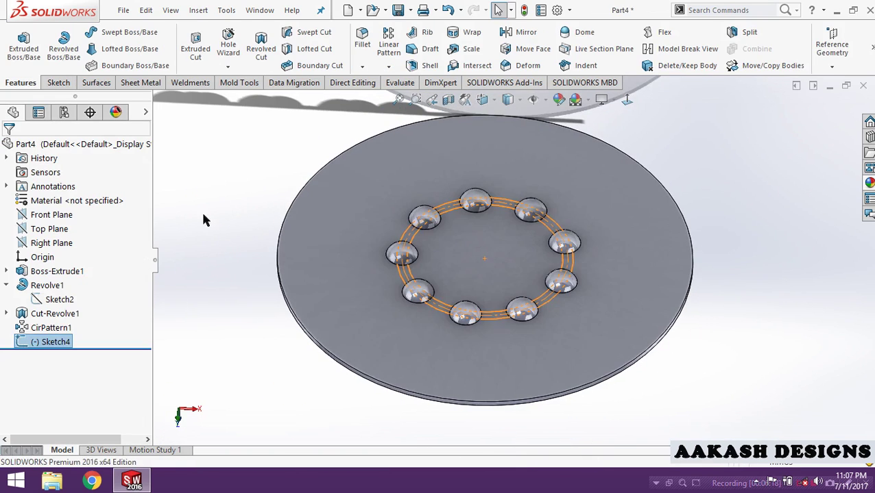
Step: Cut-extrude Sketch4's outer circle Mid Plane 30 mm with Flip side to cut, trimming the disc
{"action": "left_click", "coordinate": [208, 153]}
{"action": "left_click", "coordinate": [191, 54]}
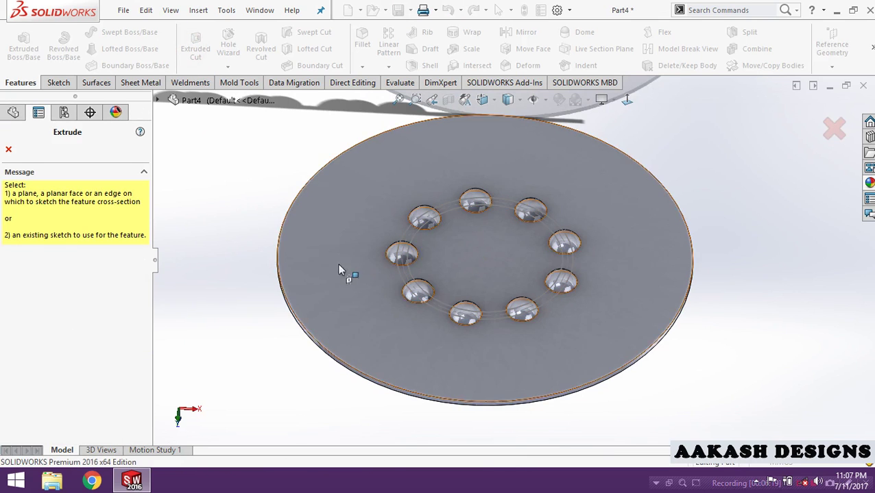
{"action": "left_click", "coordinate": [407, 236]}
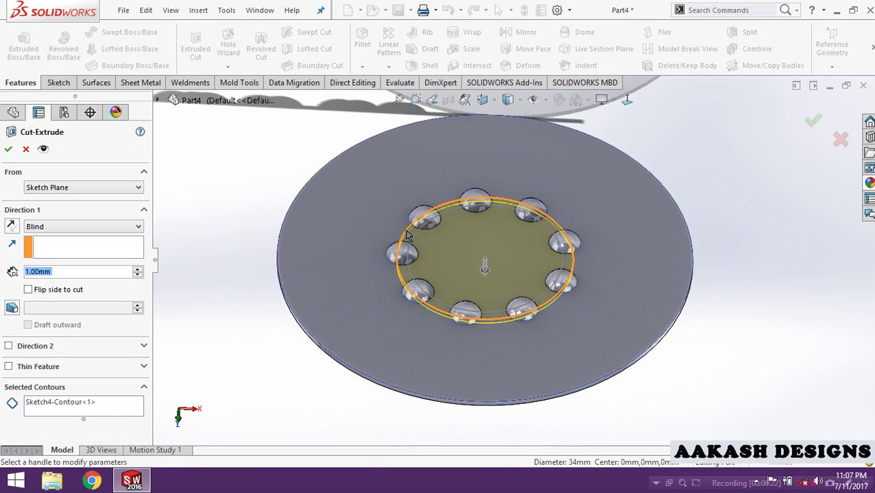
{"action": "left_click", "coordinate": [72, 226]}
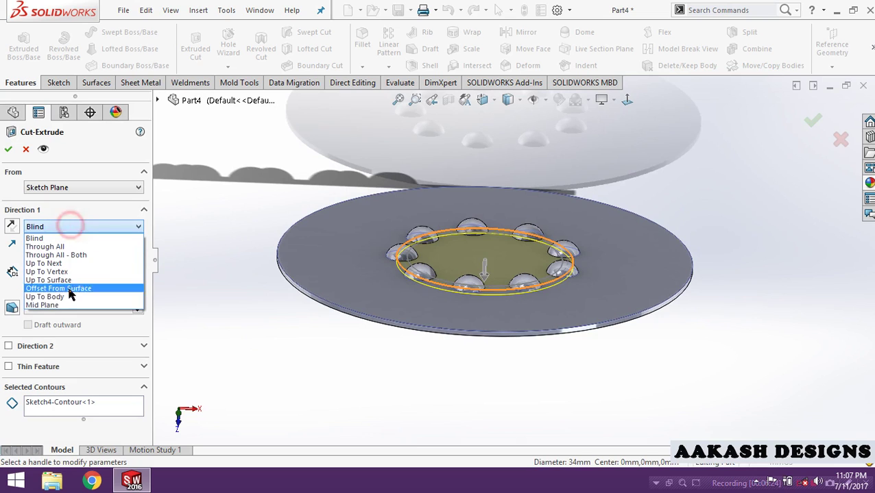
{"action": "left_click", "coordinate": [48, 306]}
{"action": "left_click_drag", "start_coordinate": [486, 290], "coordinate": [263, 241]}
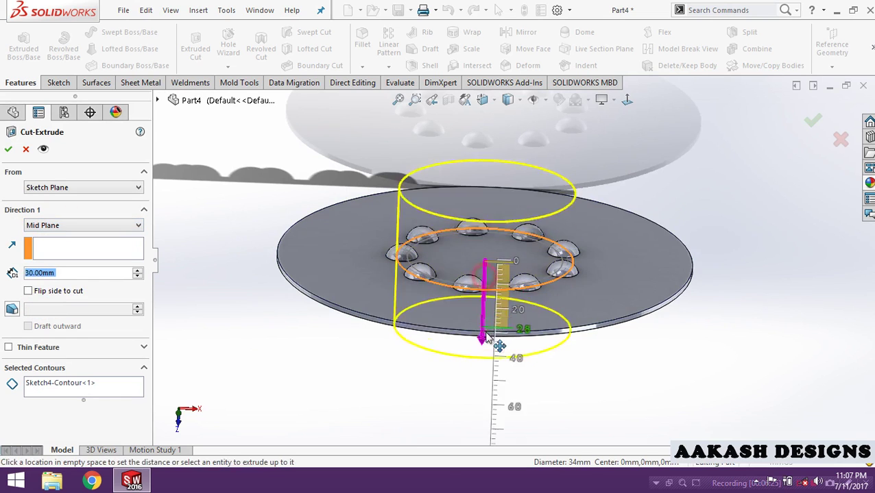
{"action": "middle_click_drag", "start_coordinate": [264, 240], "coordinate": [165, 340]}
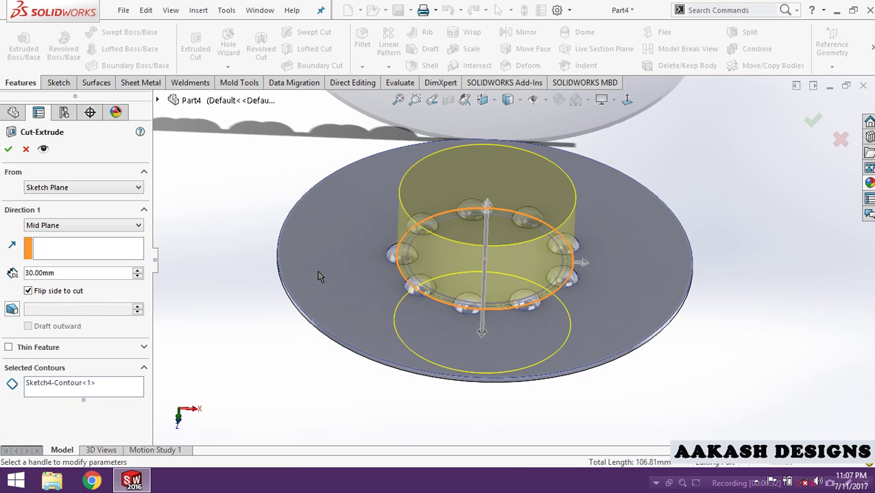
{"action": "left_click", "coordinate": [7, 151]}
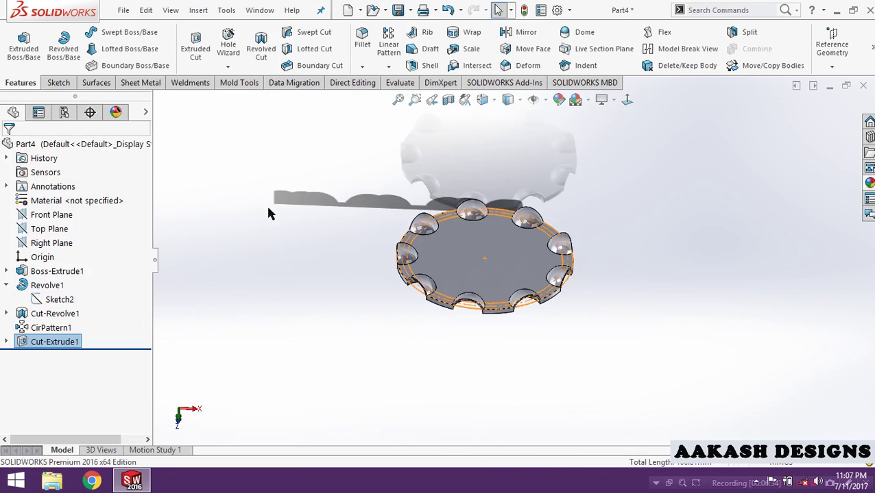
{"action": "mouse_move", "coordinate": [288, 233]}
{"action": "middle_mouse_down"}
{"action": "mouse_move", "coordinate": [462, 252]}
{"action": "mouse_move", "coordinate": [445, 419]}
{"action": "mouse_move", "coordinate": [460, 141]}
{"action": "mouse_move", "coordinate": [445, 297]}
{"action": "mouse_move", "coordinate": [446, 254]}
{"action": "mouse_move", "coordinate": [265, 255]}
{"action": "middle_mouse_up"}
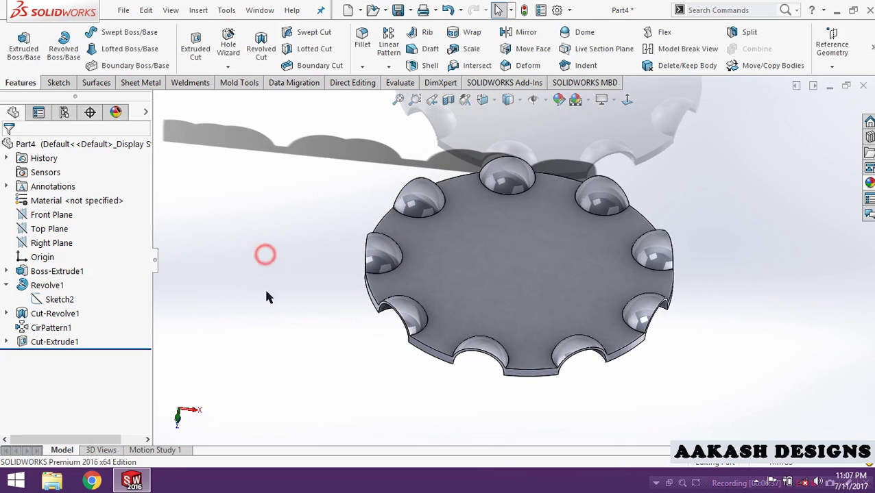
Step: Cut-extrude Sketch4's inner circle Mid Plane 30 mm to hollow the centre, keeping Sketch4 hidden
{"action": "left_click", "coordinate": [6, 342]}
{"action": "left_click", "coordinate": [78, 338]}
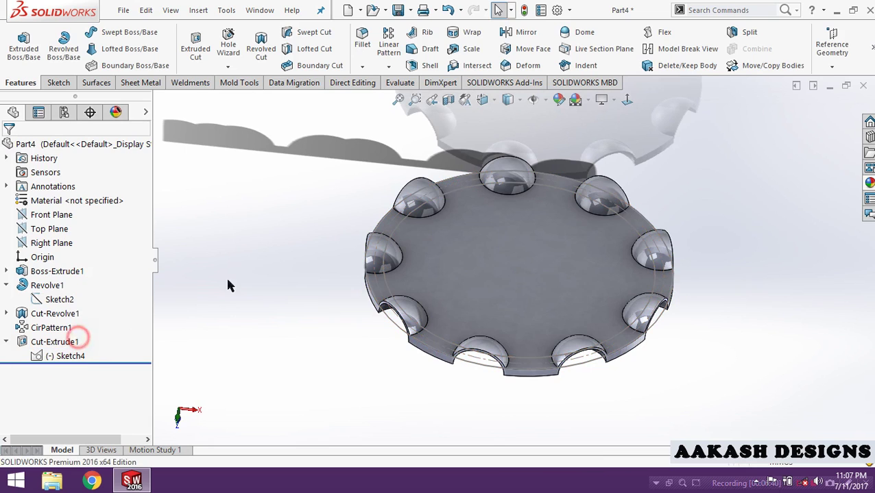
{"action": "left_click", "coordinate": [204, 44]}
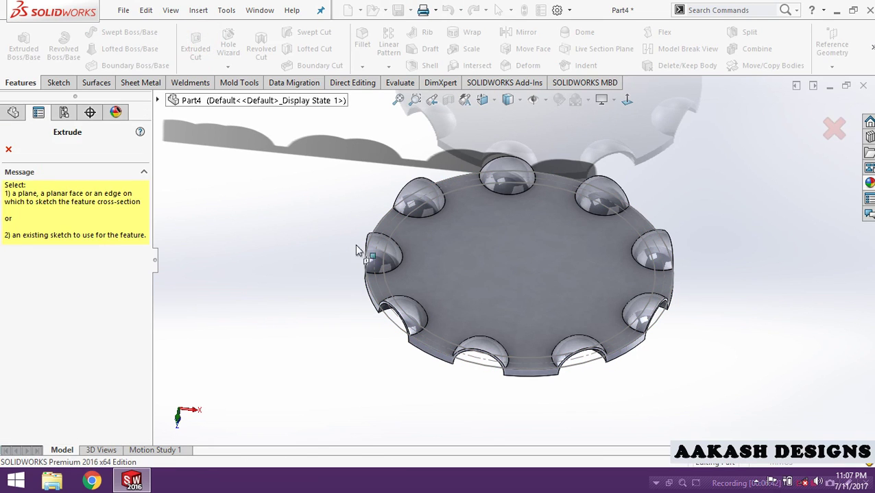
{"action": "left_click", "coordinate": [400, 227]}
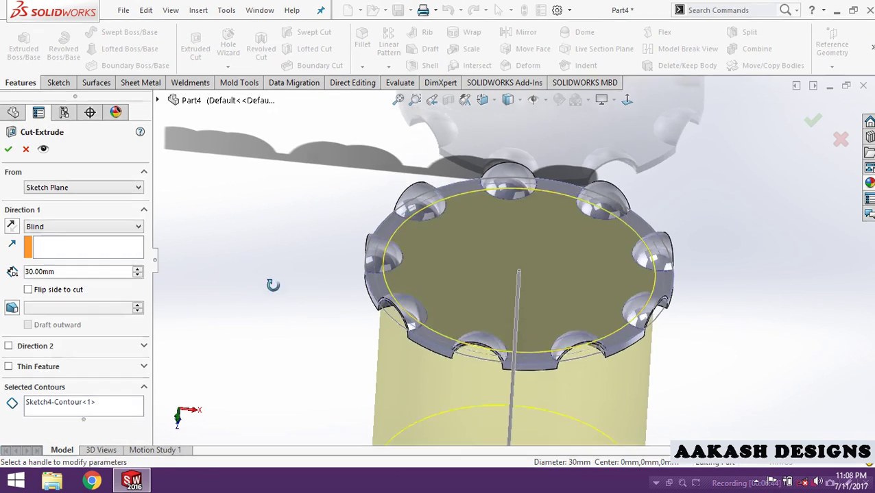
{"action": "left_click", "coordinate": [98, 225]}
{"action": "left_click", "coordinate": [69, 305]}
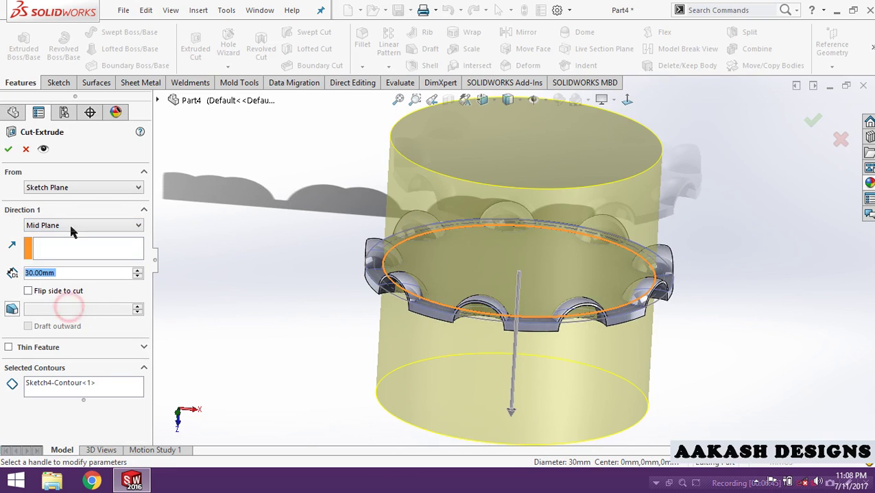
{"action": "key", "text": "Return"}
{"action": "mouse_move", "coordinate": [244, 189]}
{"action": "middle_mouse_down"}
{"action": "mouse_move", "coordinate": [274, 307]}
{"action": "mouse_move", "coordinate": [258, 224]}
{"action": "mouse_move", "coordinate": [208, 355]}
{"action": "middle_mouse_up"}
{"action": "left_click", "coordinate": [60, 356]}
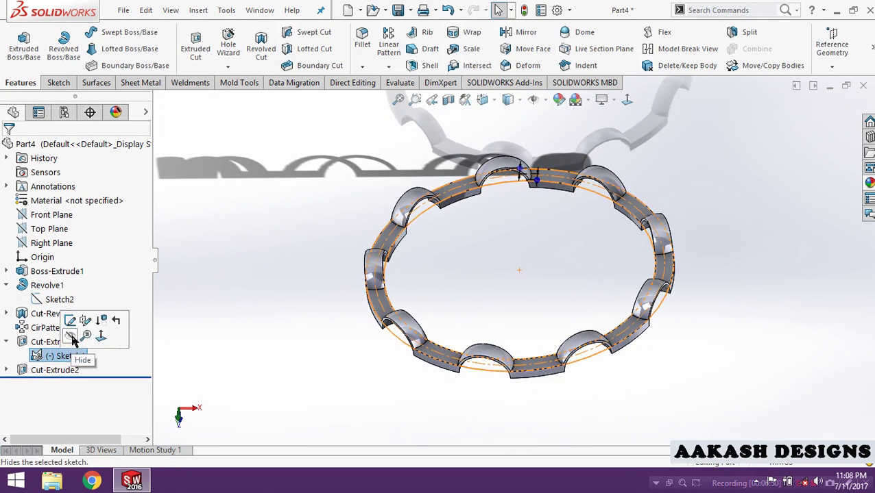
{"action": "mouse_move", "coordinate": [267, 249]}
{"action": "middle_mouse_down"}
{"action": "mouse_move", "coordinate": [341, 346]}
{"action": "mouse_move", "coordinate": [480, 385]}
{"action": "mouse_move", "coordinate": [470, 351]}
{"action": "mouse_move", "coordinate": [499, 198]}
{"action": "middle_mouse_up"}
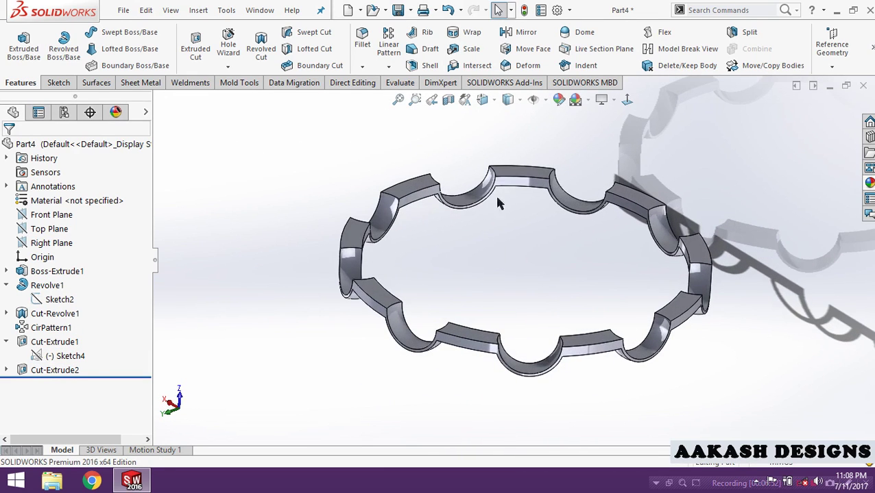
Step: Mirror the ring body across its flat face without merging solids
{"action": "left_click", "coordinate": [507, 38]}
{"action": "left_click", "coordinate": [353, 226]}
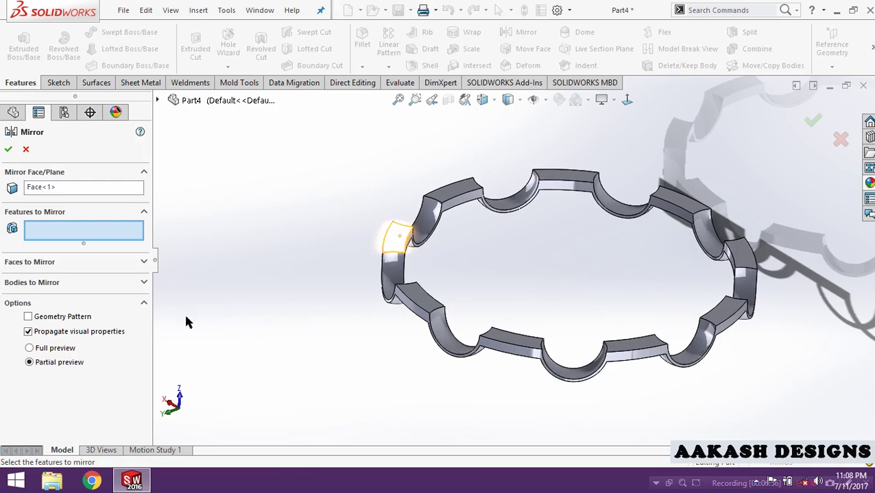
{"action": "left_click", "coordinate": [55, 283]}
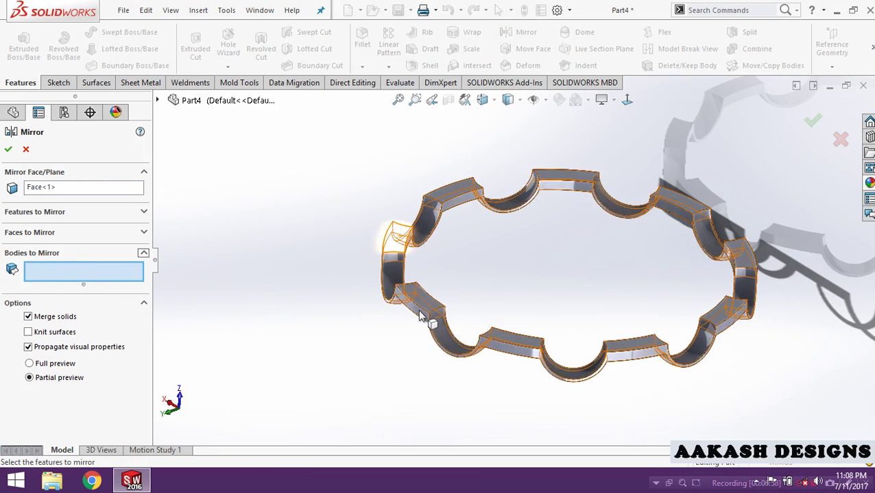
{"action": "left_click", "coordinate": [404, 332]}
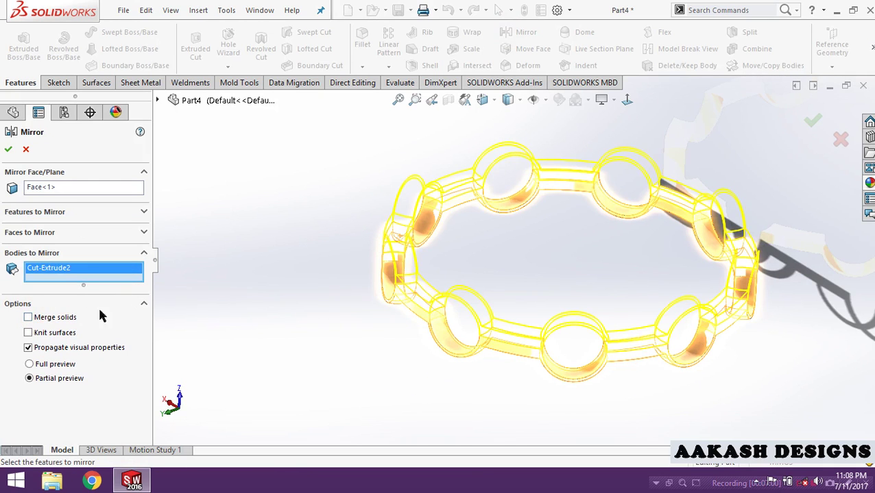
{"action": "left_click", "coordinate": [9, 149]}
{"action": "mouse_move", "coordinate": [343, 357]}
{"action": "middle_mouse_down"}
{"action": "mouse_move", "coordinate": [245, 290]}
{"action": "mouse_move", "coordinate": [426, 242]}
{"action": "mouse_move", "coordinate": [510, 295]}
{"action": "mouse_move", "coordinate": [532, 267]}
{"action": "mouse_move", "coordinate": [489, 351]}
{"action": "mouse_move", "coordinate": [473, 329]}
{"action": "middle_mouse_up"}
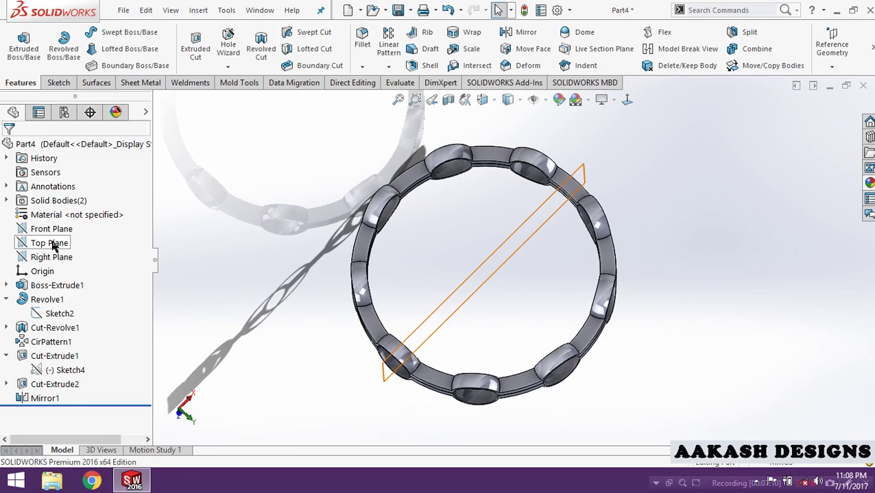
Step: Start a new sketch on the Top Plane
{"action": "left_click", "coordinate": [53, 245]}
{"action": "left_click", "coordinate": [70, 225]}
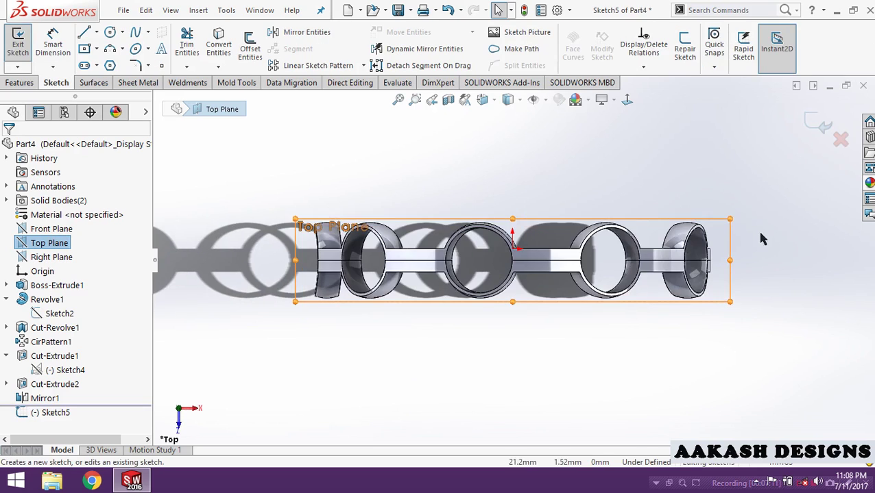
{"action": "scroll", "coordinate": [734, 265], "scroll_direction": "down", "scroll_amount": 1}
{"action": "scroll", "coordinate": [617, 268], "scroll_direction": "down", "scroll_amount": 2}
{"action": "scroll", "coordinate": [617, 267], "scroll_direction": "down", "scroll_amount": 2}
{"action": "scroll", "coordinate": [617, 268], "scroll_direction": "down", "scroll_amount": 1}
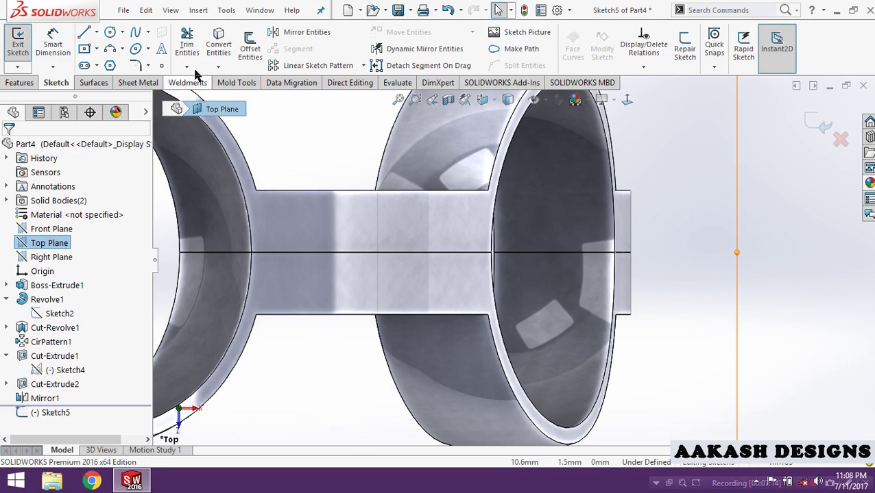
Step: Draw a vertical centerpoint straight slot on the connector bar inside the right ring
{"action": "left_click", "coordinate": [85, 66]}
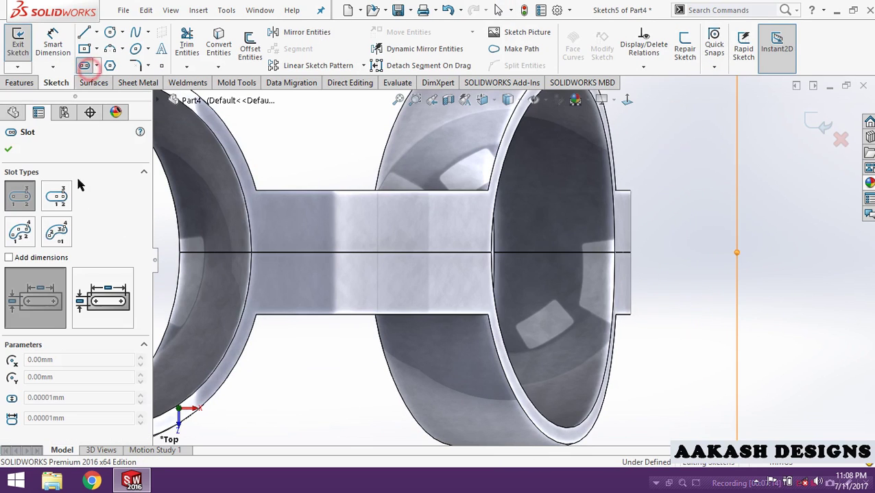
{"action": "left_click", "coordinate": [573, 196]}
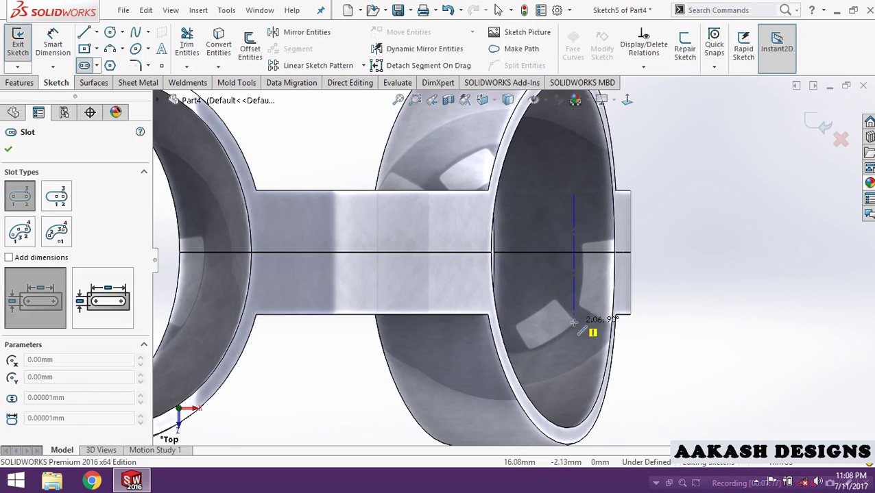
{"action": "left_click", "coordinate": [587, 329]}
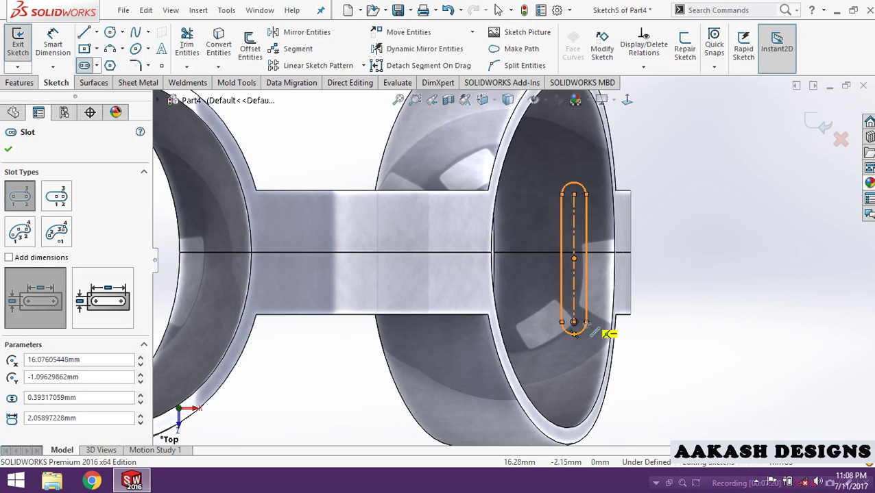
{"action": "key", "text": "ctrl+z"}
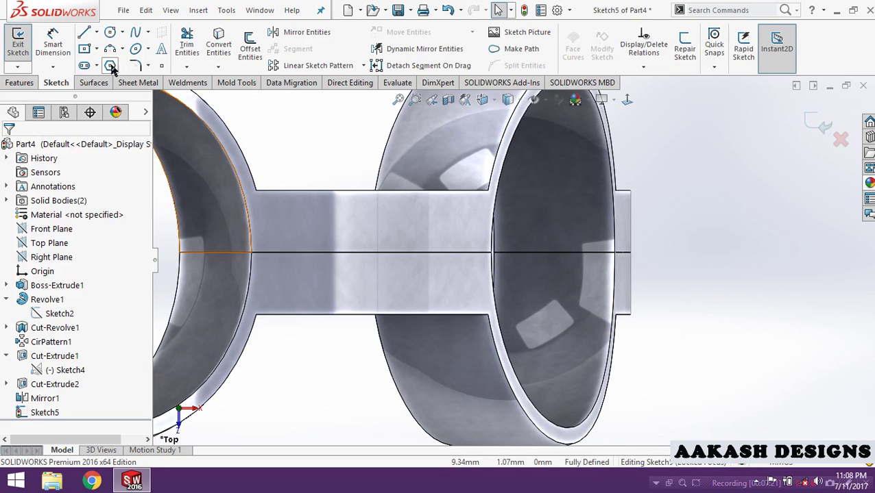
{"action": "left_click", "coordinate": [86, 66]}
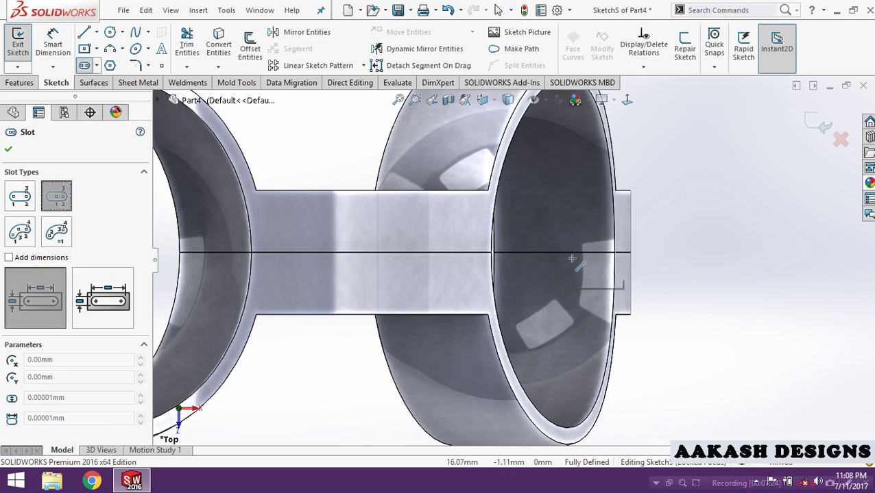
{"action": "left_click", "coordinate": [572, 340]}
{"action": "left_click", "coordinate": [584, 339]}
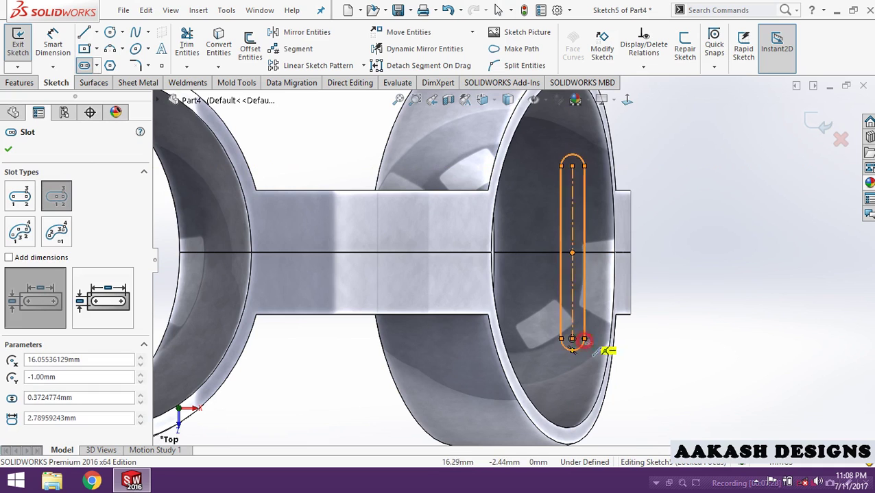
{"action": "right_click_drag", "start_coordinate": [572, 349], "coordinate": [588, 284]}
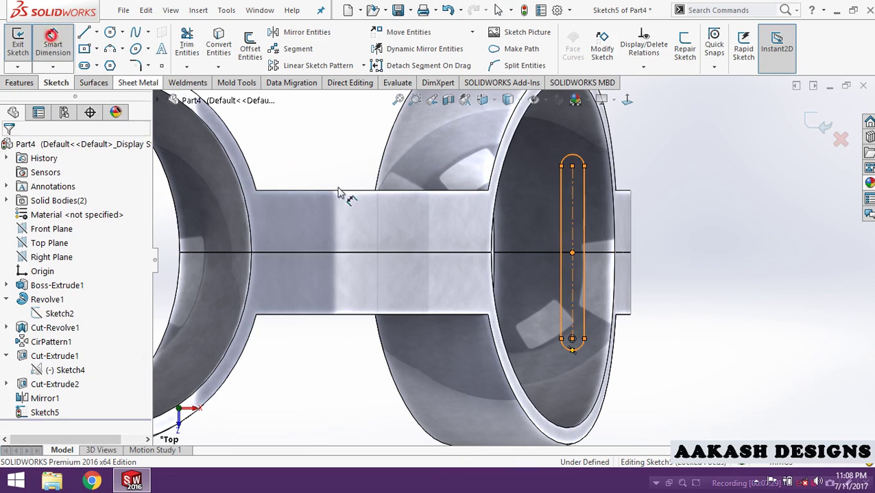
Step: Dimension the slot 2 long with R0.25 end radius
{"action": "left_click", "coordinate": [583, 288]}
{"action": "left_click", "coordinate": [668, 251]}
{"action": "type", "text": "2"}
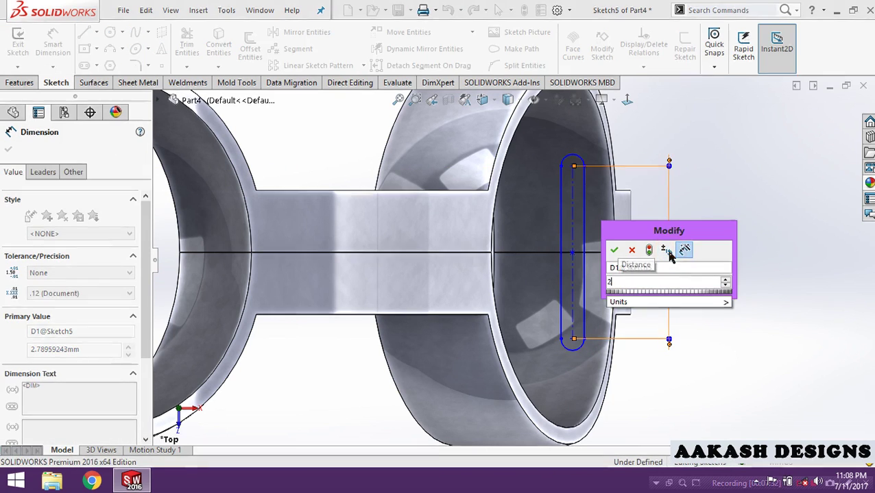
{"action": "key", "text": "Return"}
{"action": "left_click", "coordinate": [742, 268]}
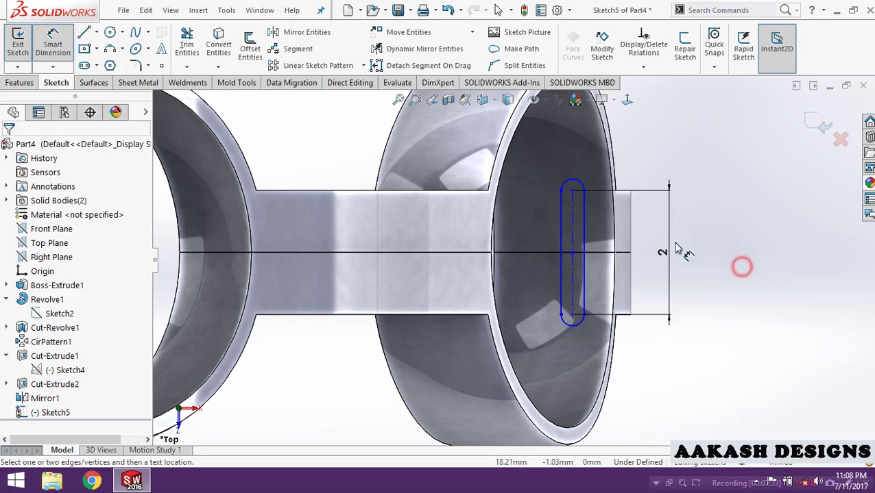
{"action": "left_click", "coordinate": [587, 187]}
{"action": "left_click", "coordinate": [602, 134]}
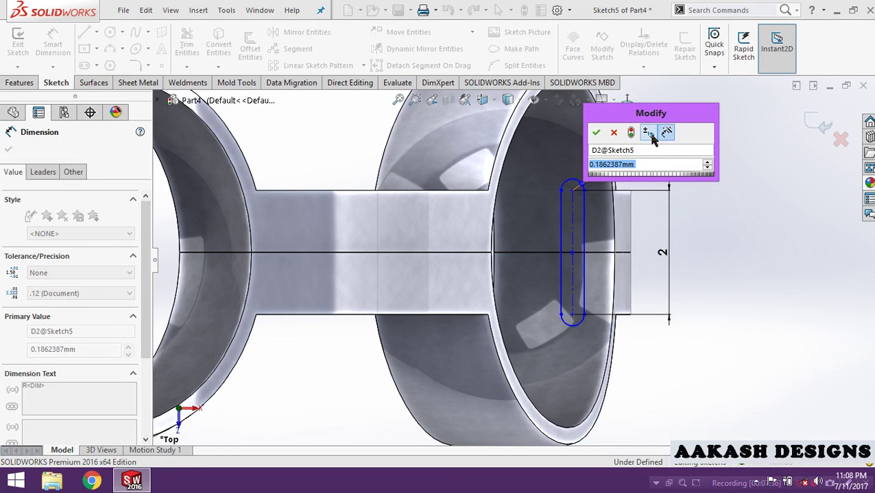
{"action": "type", "text": "0.25"}
{"action": "key", "text": "Return"}
{"action": "left_click", "coordinate": [756, 209]}
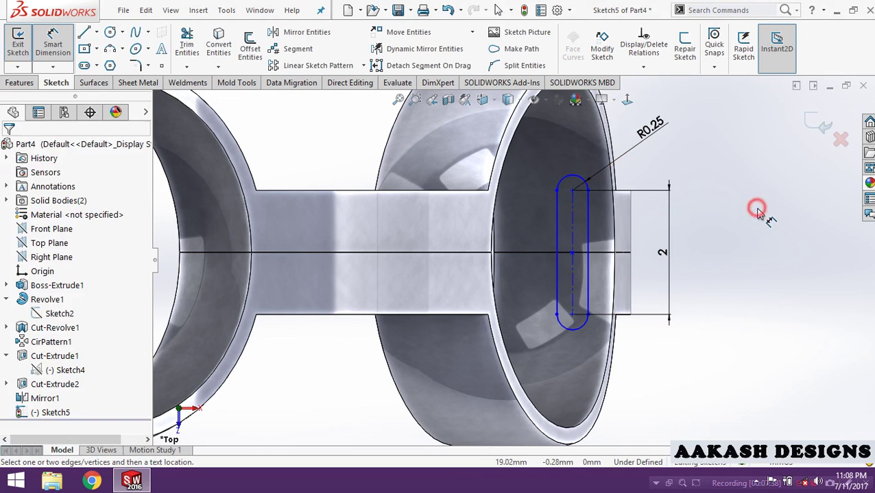
{"action": "left_click", "coordinate": [86, 32]}
{"action": "left_click", "coordinate": [188, 42]}
Step: Trim the slot's left side and draw a vertical line joining the two arc centres
{"action": "scroll", "coordinate": [572, 261], "scroll_direction": "down", "scroll_amount": 3}
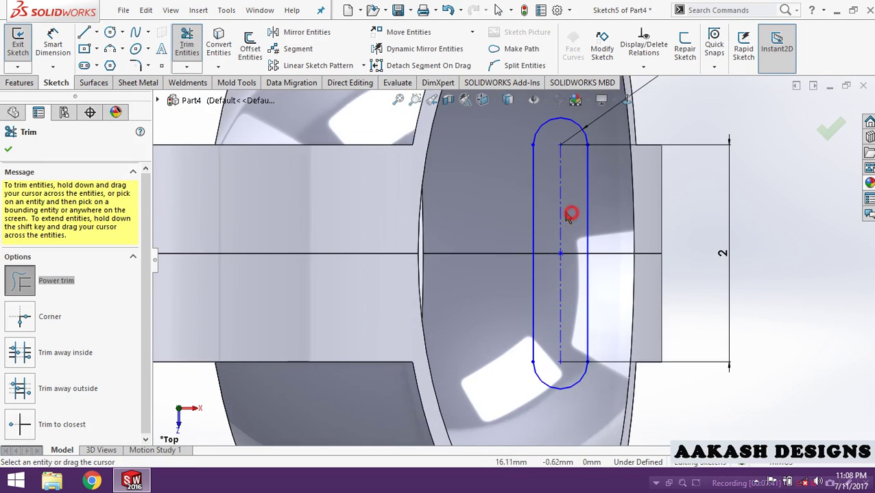
{"action": "left_click", "coordinate": [566, 213]}
{"action": "left_click", "coordinate": [467, 240]}
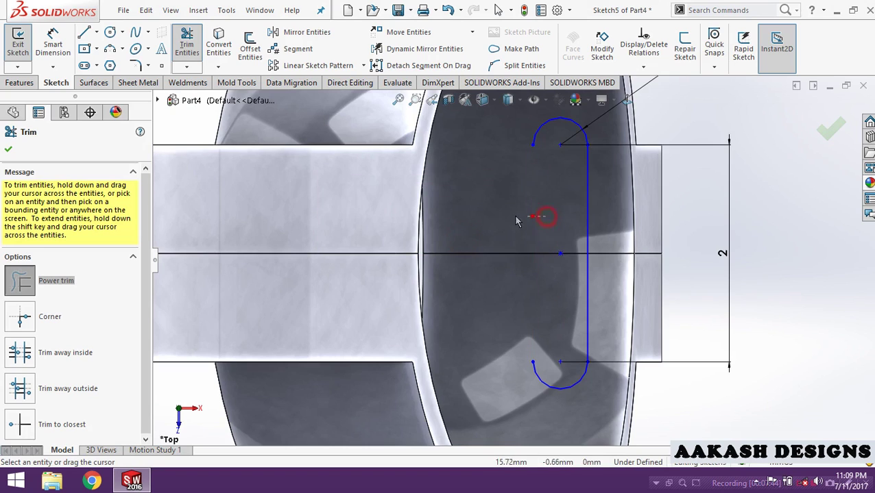
{"action": "left_click", "coordinate": [85, 32]}
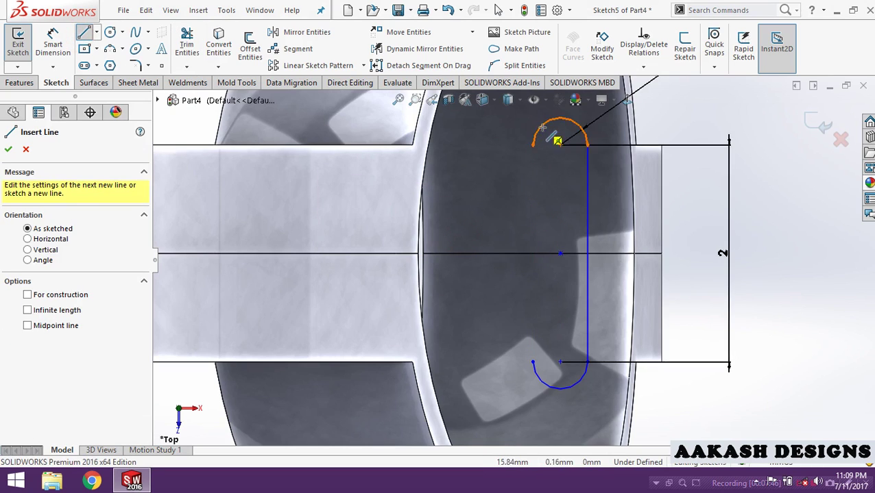
{"action": "left_click", "coordinate": [561, 119]}
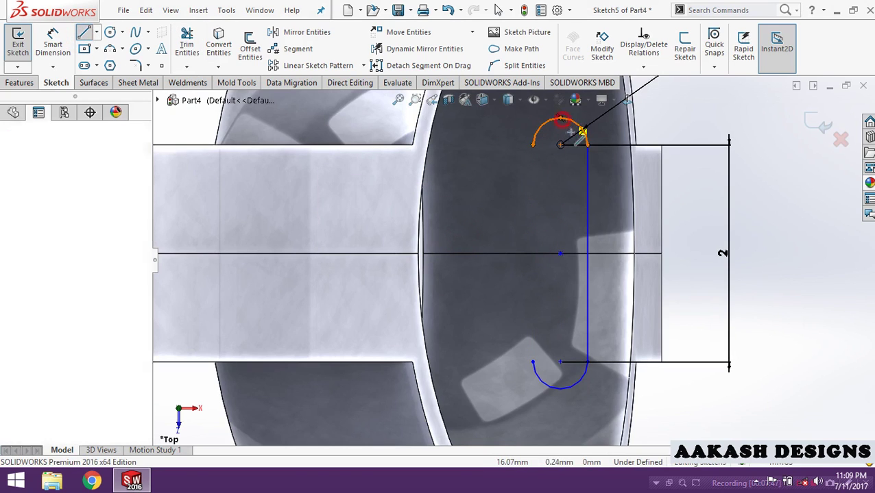
{"action": "left_click", "coordinate": [560, 389]}
{"action": "key", "text": "Escape"}
{"action": "left_click", "coordinate": [185, 43]}
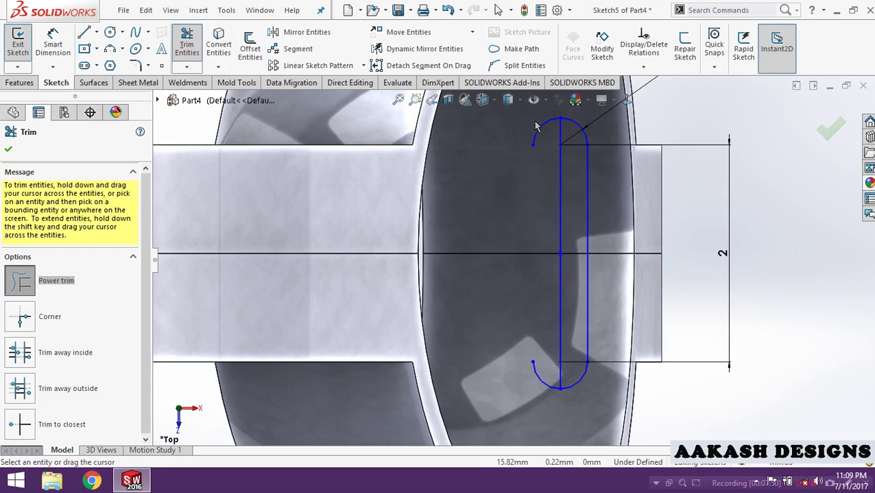
{"action": "scroll", "coordinate": [558, 266], "scroll_direction": "up", "scroll_amount": 5}
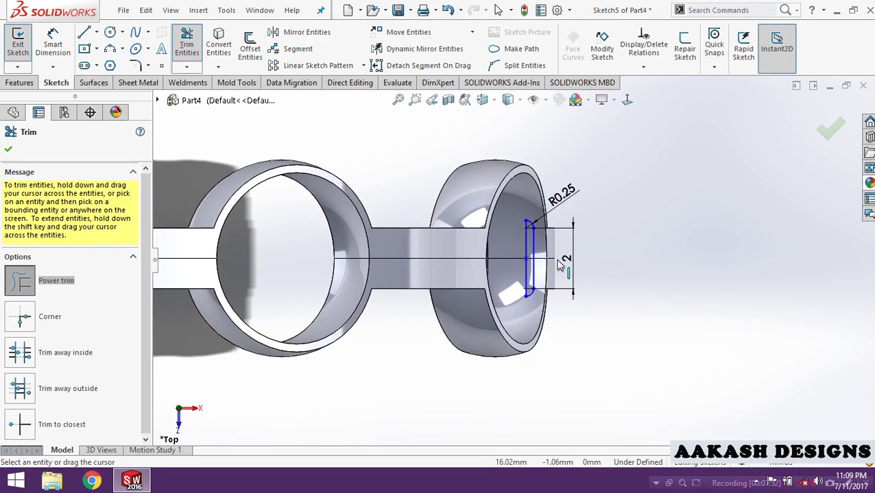
{"action": "key", "text": "Escape"}
{"action": "mouse_move", "coordinate": [558, 266]}
{"action": "middle_mouse_down"}
{"action": "mouse_move", "coordinate": [533, 366]}
{"action": "mouse_move", "coordinate": [518, 307]}
{"action": "mouse_move", "coordinate": [604, 171]}
{"action": "middle_mouse_up"}
{"action": "left_click", "coordinate": [626, 101]}
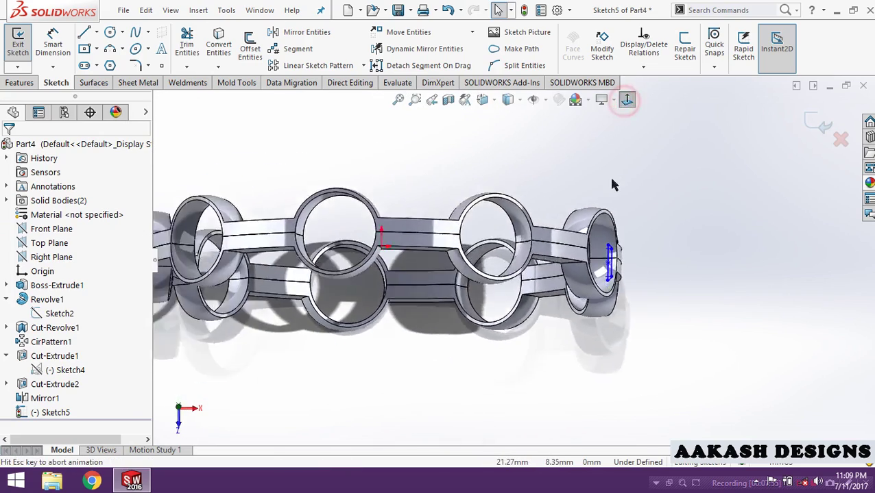
{"action": "scroll", "coordinate": [663, 251], "scroll_direction": "down", "scroll_amount": 5}
Step: Dimension the vertical line 1.25 from the ring edge and exit Sketch5
{"action": "left_click", "coordinate": [52, 41]}
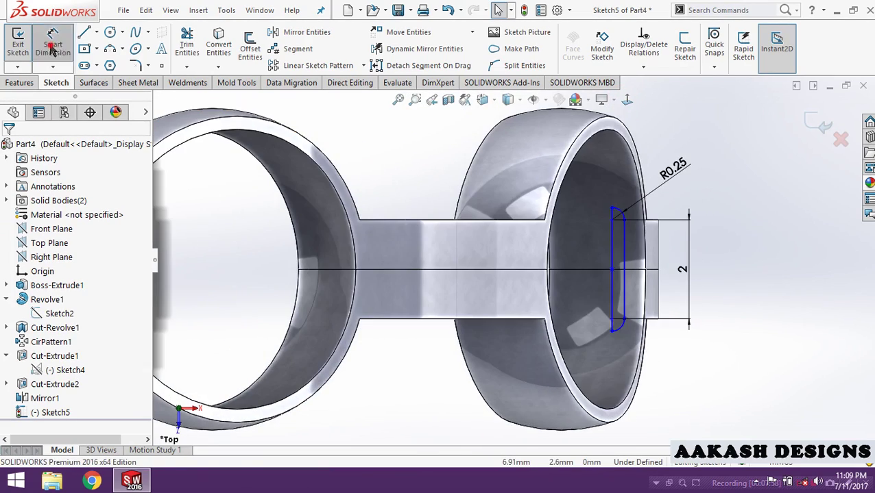
{"action": "scroll", "coordinate": [619, 281], "scroll_direction": "down", "scroll_amount": 2}
{"action": "scroll", "coordinate": [593, 265], "scroll_direction": "down", "scroll_amount": 2}
{"action": "left_click", "coordinate": [589, 259]}
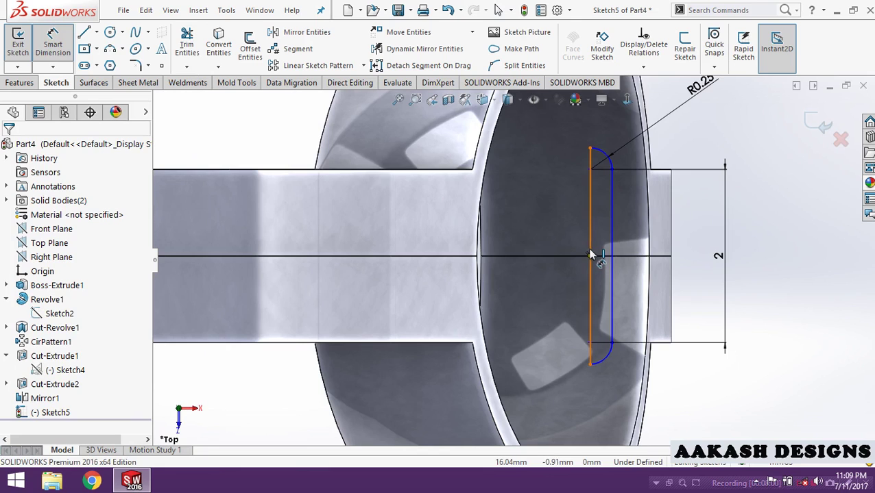
{"action": "left_click", "coordinate": [479, 256]}
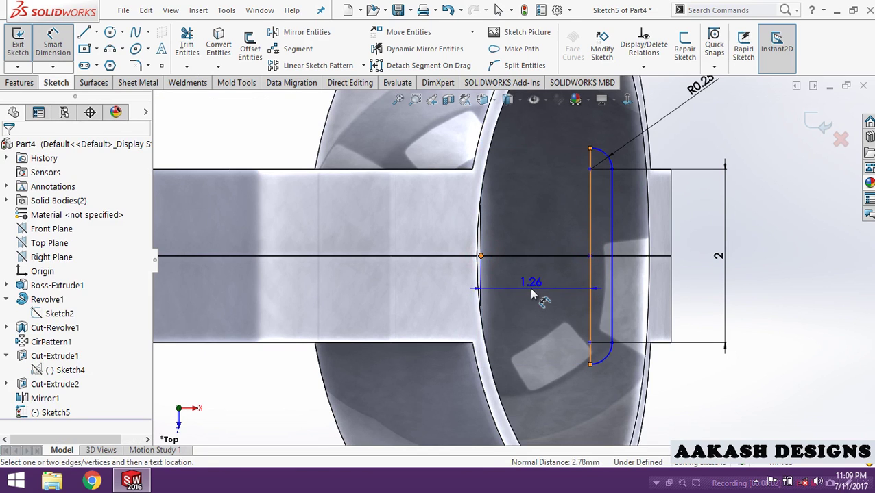
{"action": "left_click", "coordinate": [531, 291]}
{"action": "type", "text": "1.25"}
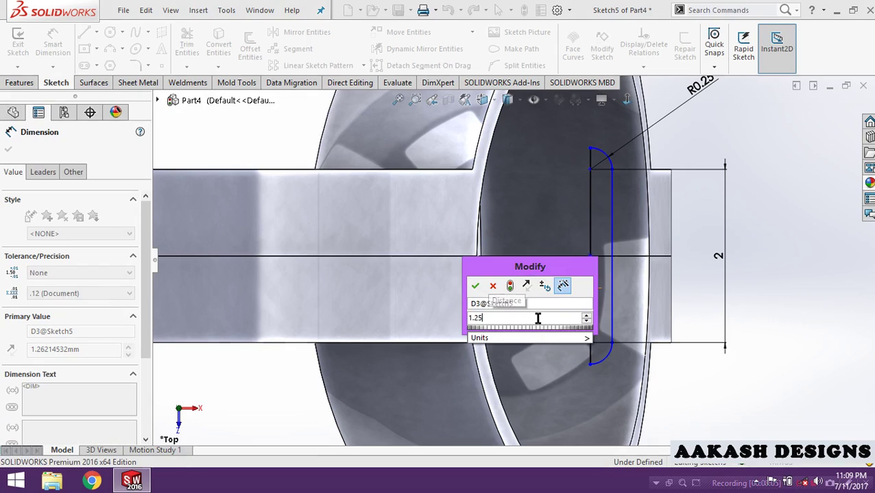
{"action": "key", "text": "Return"}
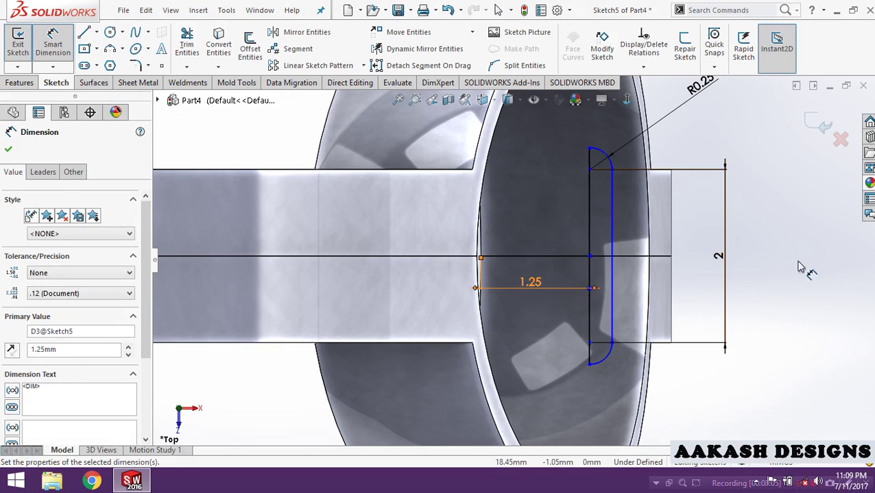
{"action": "left_click", "coordinate": [771, 243]}
{"action": "left_click", "coordinate": [817, 120]}
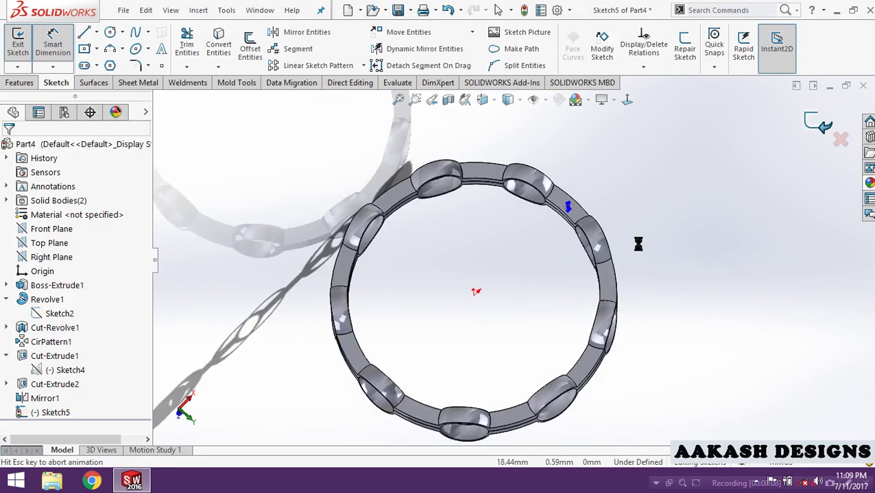
{"action": "scroll", "coordinate": [616, 160], "scroll_direction": "down", "scroll_amount": 5}
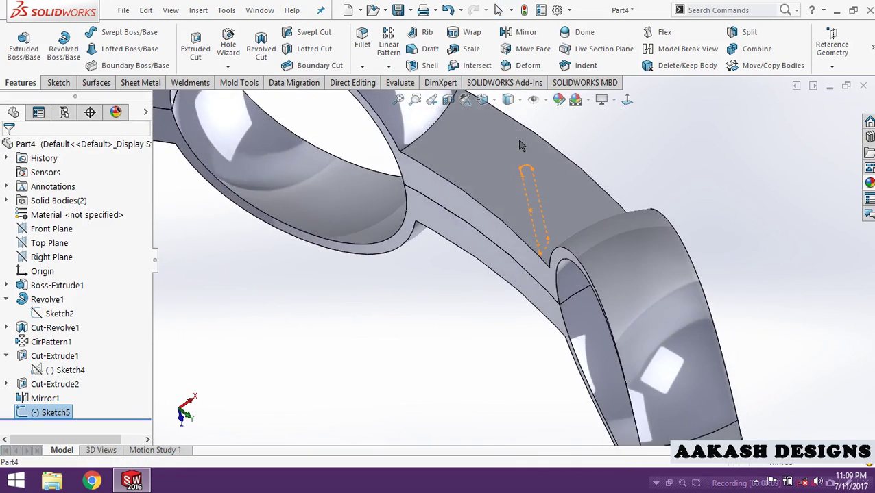
Step: Revolve Sketch5's half-slot 360° about its straight line into a rounded stud, then select Revolve2
{"action": "left_click", "coordinate": [77, 52]}
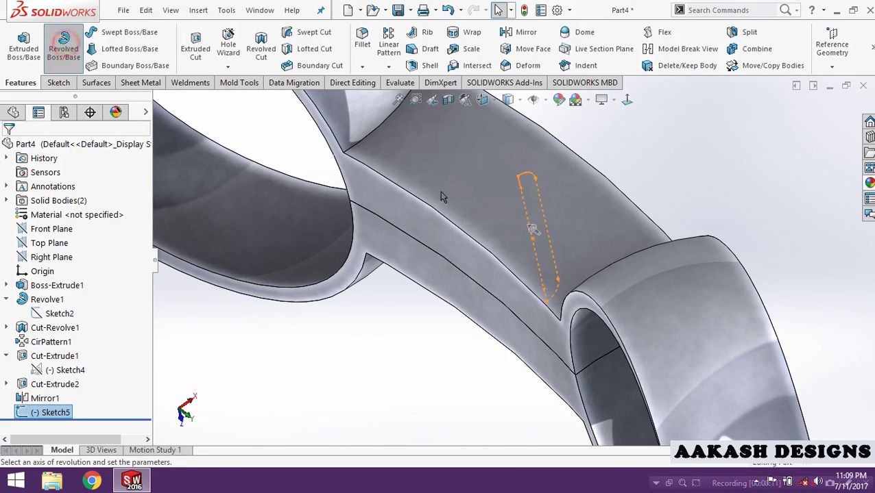
{"action": "left_click", "coordinate": [522, 200]}
{"action": "mouse_move", "coordinate": [522, 199]}
{"action": "middle_mouse_down"}
{"action": "mouse_move", "coordinate": [516, 163]}
{"action": "mouse_move", "coordinate": [760, 123]}
{"action": "middle_mouse_up"}
{"action": "left_click", "coordinate": [815, 115]}
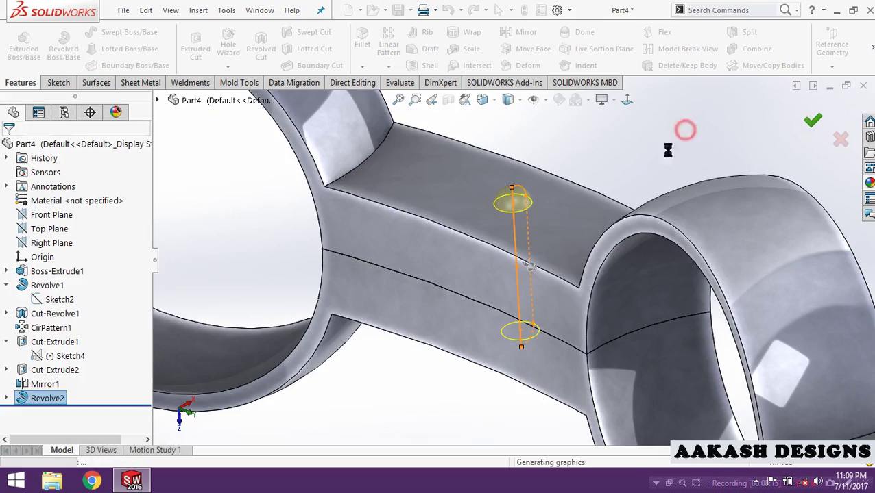
{"action": "scroll", "coordinate": [620, 179], "scroll_direction": "down", "scroll_amount": 5}
{"action": "mouse_move", "coordinate": [620, 180]}
{"action": "middle_mouse_down"}
{"action": "mouse_move", "coordinate": [609, 147]}
{"action": "mouse_move", "coordinate": [760, 286]}
{"action": "middle_mouse_up"}
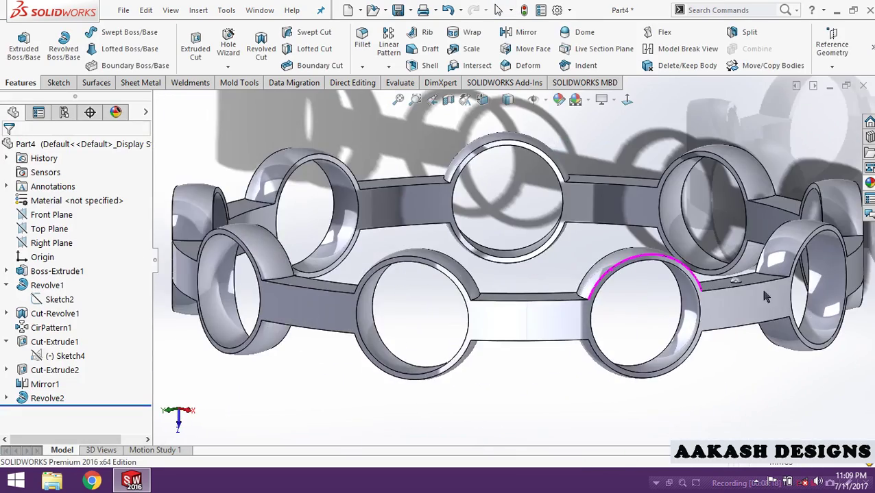
{"action": "scroll", "coordinate": [621, 257], "scroll_direction": "up", "scroll_amount": 8}
{"action": "scroll", "coordinate": [621, 257], "scroll_direction": "up", "scroll_amount": 1}
{"action": "scroll", "coordinate": [606, 248], "scroll_direction": "up", "scroll_amount": 3}
{"action": "scroll", "coordinate": [523, 303], "scroll_direction": "down", "scroll_amount": 2}
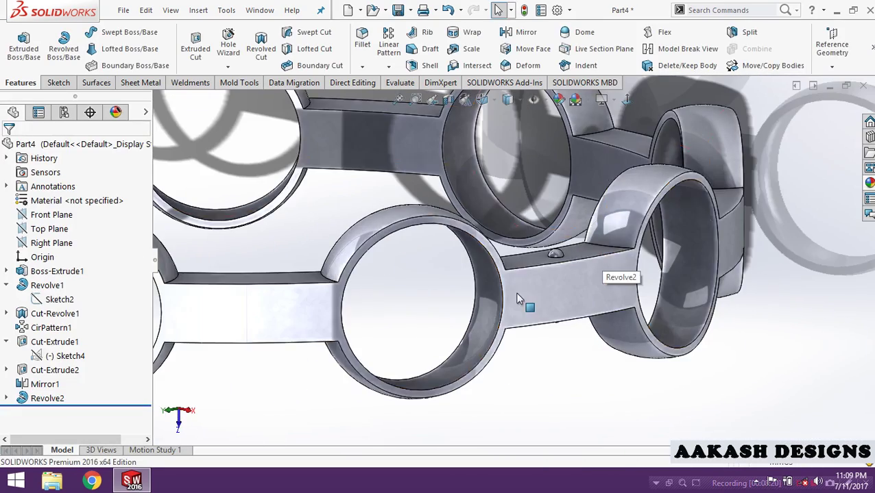
{"action": "scroll", "coordinate": [555, 274], "scroll_direction": "down", "scroll_amount": 1}
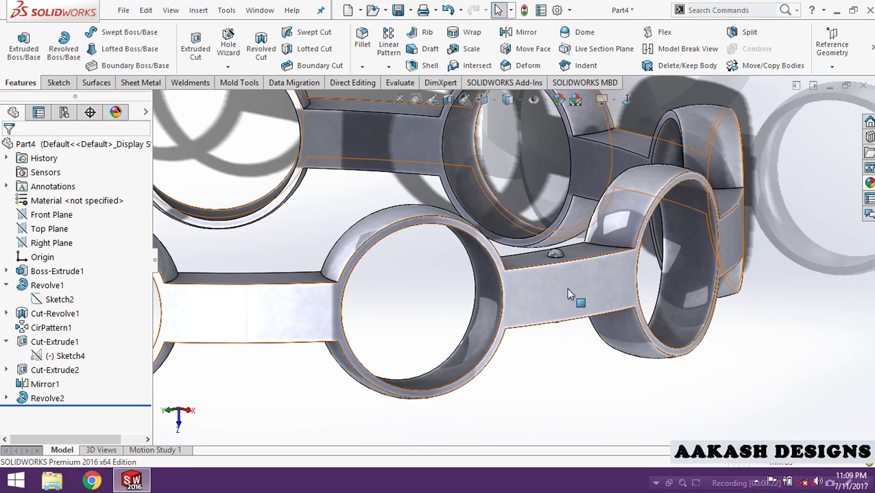
{"action": "left_click", "coordinate": [42, 401]}
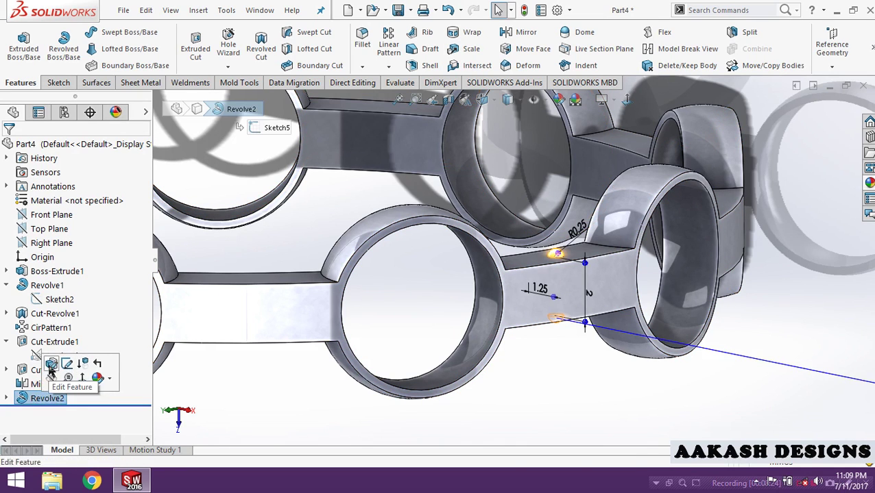
Step: Turn off Merge result on Revolve2 so the dome stays a separate body
{"action": "left_click", "coordinate": [52, 368]}
{"action": "left_click", "coordinate": [28, 267]}
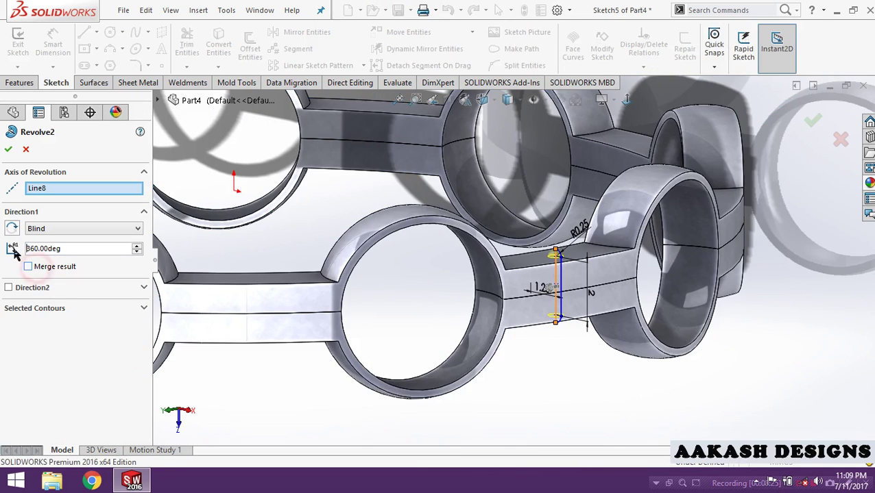
{"action": "left_click", "coordinate": [9, 150]}
Step: Orbit and zoom in on the cage to inspect the mirrored connector bar face
{"action": "mouse_move", "coordinate": [576, 342]}
{"action": "middle_mouse_down"}
{"action": "mouse_move", "coordinate": [547, 334]}
{"action": "mouse_move", "coordinate": [520, 307]}
{"action": "middle_mouse_up"}
{"action": "left_click", "coordinate": [514, 277]}
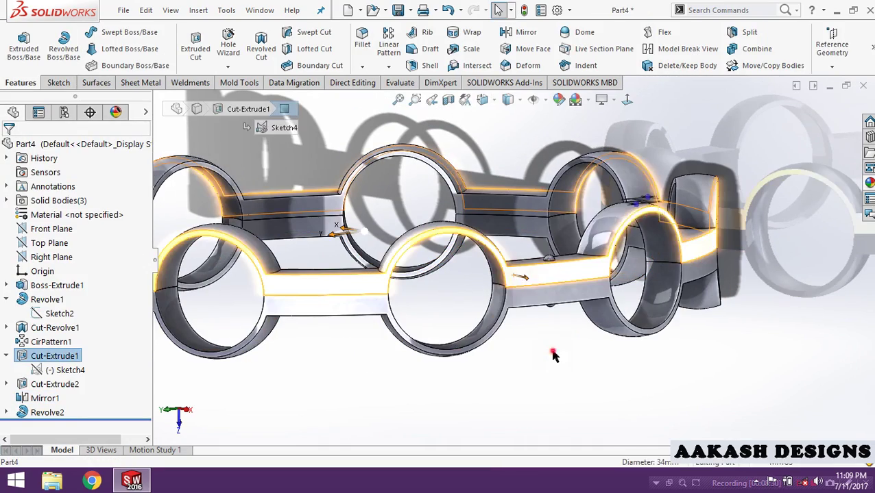
{"action": "middle_click_drag", "start_coordinate": [553, 353], "coordinate": [492, 334]}
{"action": "scroll", "coordinate": [542, 281], "scroll_direction": "down", "scroll_amount": 2}
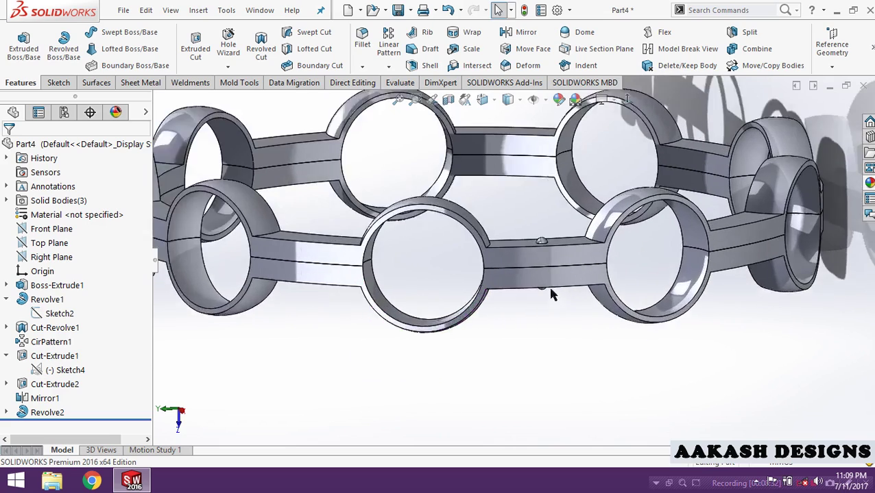
{"action": "scroll", "coordinate": [541, 281], "scroll_direction": "down", "scroll_amount": 3}
{"action": "scroll", "coordinate": [520, 261], "scroll_direction": "down", "scroll_amount": 1}
{"action": "left_click", "coordinate": [494, 250]}
Step: Select the dome and the bar's upper faces to check them, then clear the selection and zoom out
{"action": "left_click", "coordinate": [498, 365]}
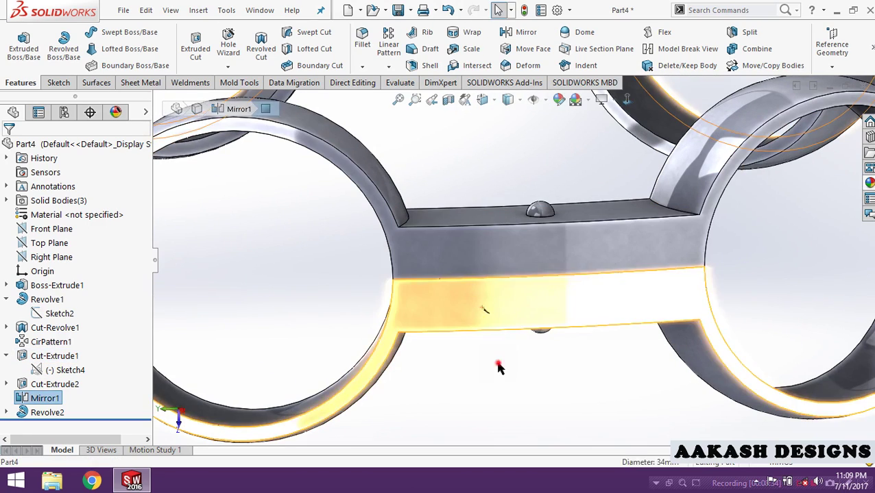
{"action": "left_click", "coordinate": [539, 209]}
{"action": "left_click", "coordinate": [495, 260]}
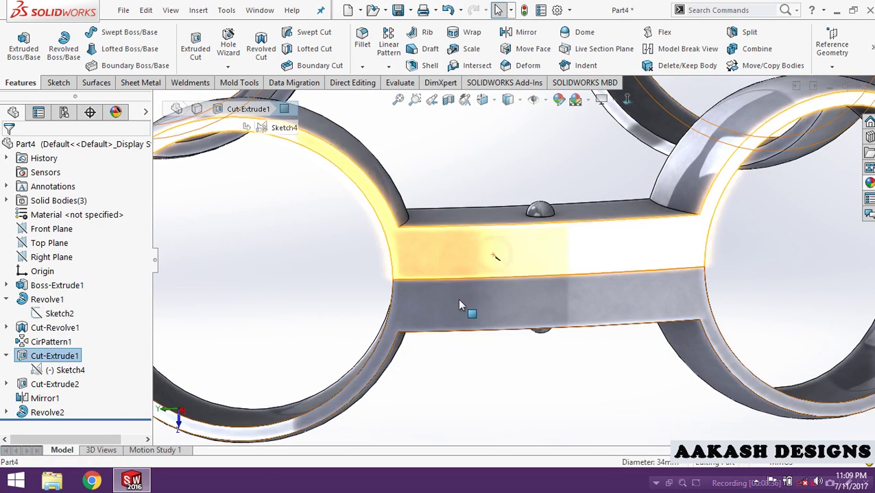
{"action": "left_click", "coordinate": [459, 298]}
{"action": "left_click", "coordinate": [459, 259]}
{"action": "left_click", "coordinate": [488, 364]}
{"action": "scroll", "coordinate": [488, 364], "scroll_direction": "up", "scroll_amount": 1}
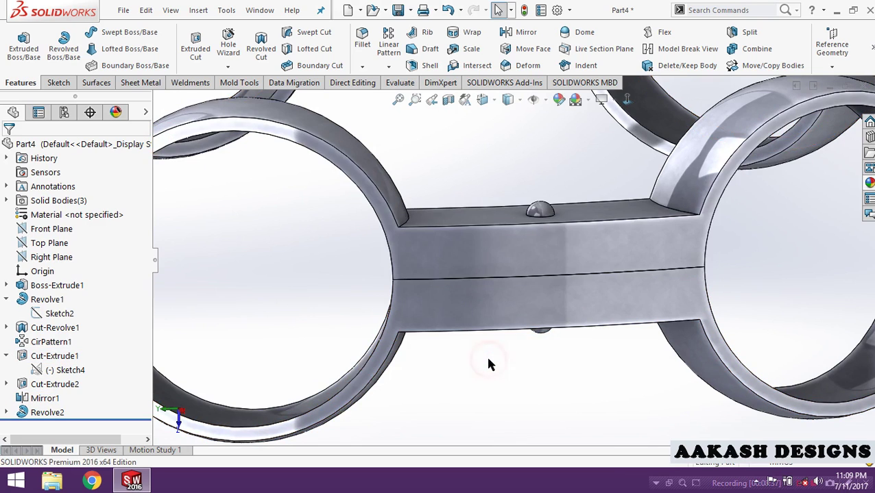
{"action": "scroll", "coordinate": [490, 346], "scroll_direction": "up", "scroll_amount": 3}
{"action": "scroll", "coordinate": [495, 340], "scroll_direction": "up", "scroll_amount": 2}
{"action": "scroll", "coordinate": [498, 351], "scroll_direction": "up", "scroll_amount": 2}
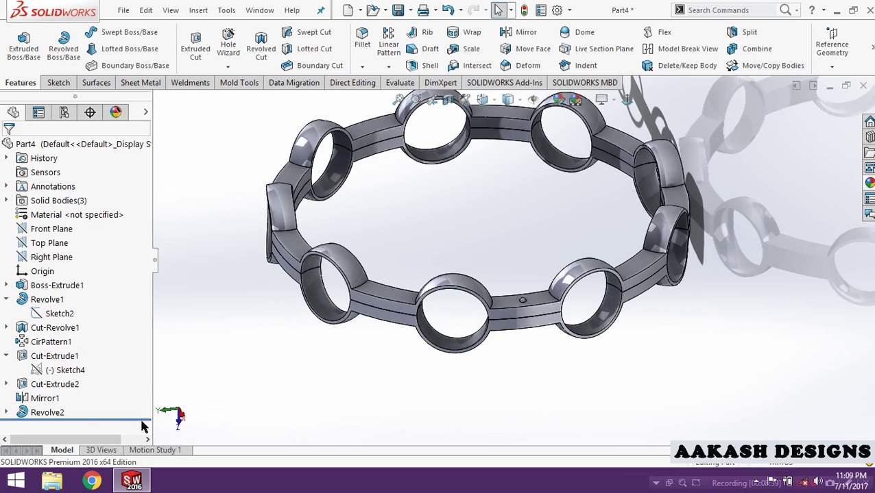
Step: Circular-pattern the Revolve2 dome around a cage ring edge: 9 equally spaced instances over 360°
{"action": "left_click", "coordinate": [48, 413]}
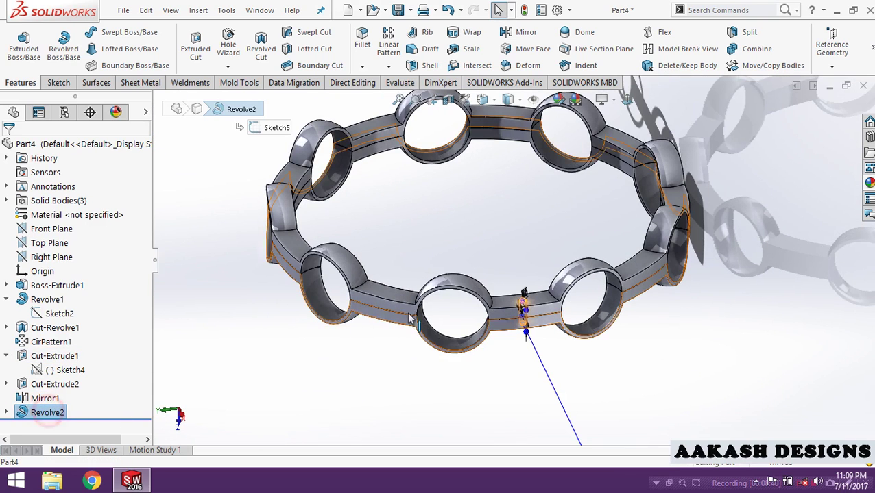
{"action": "left_click", "coordinate": [388, 68]}
{"action": "left_click", "coordinate": [404, 98]}
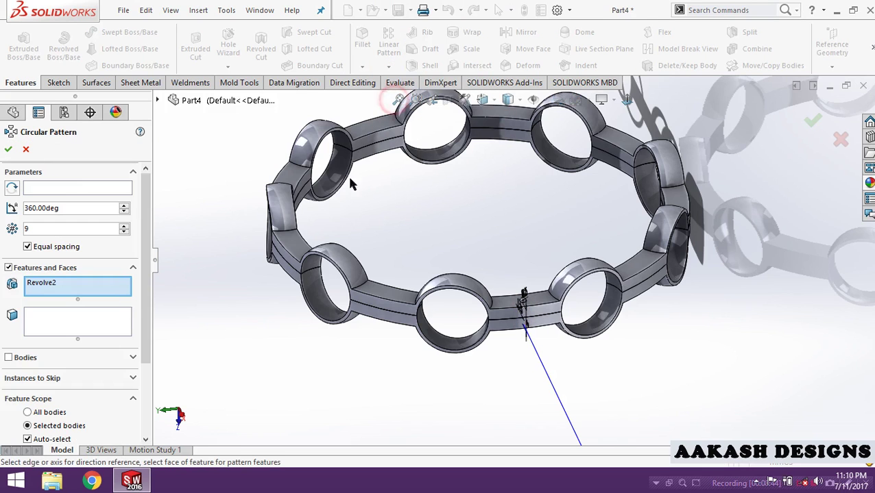
{"action": "left_click", "coordinate": [98, 191]}
{"action": "scroll", "coordinate": [361, 194], "scroll_direction": "down", "scroll_amount": 3}
{"action": "left_click", "coordinate": [424, 121]}
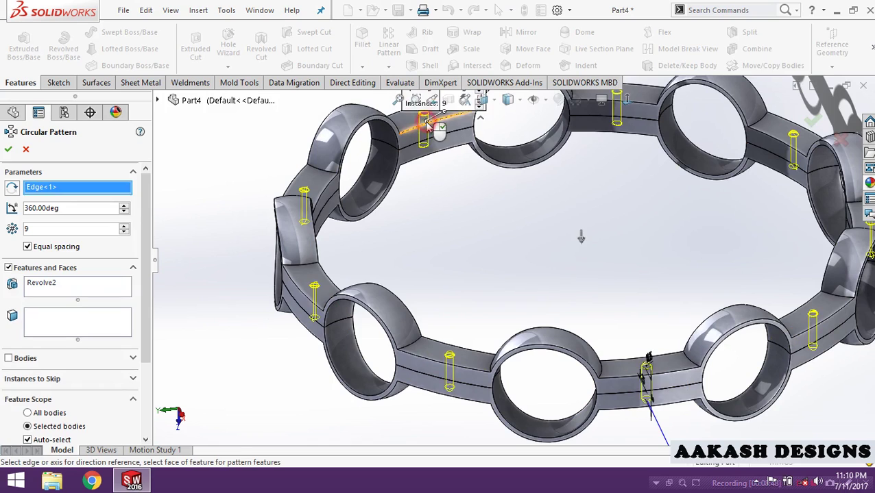
{"action": "scroll", "coordinate": [424, 121], "scroll_direction": "up", "scroll_amount": 3}
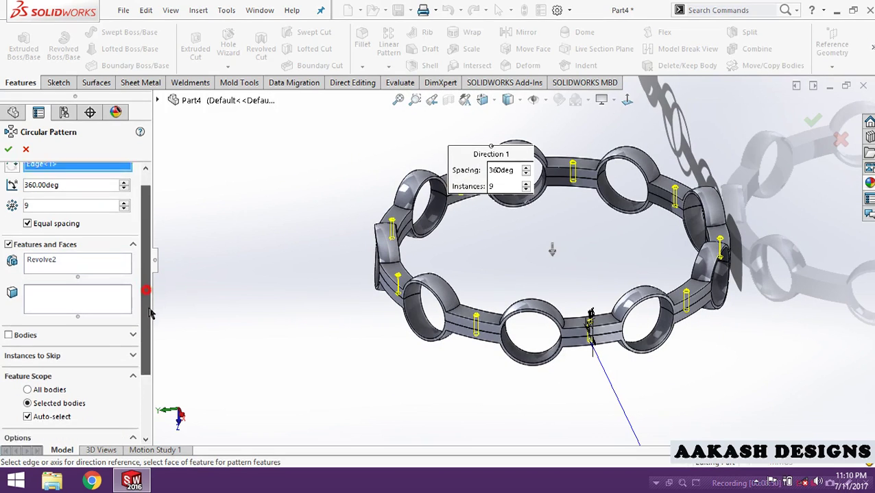
{"action": "left_click_drag", "start_coordinate": [144, 299], "coordinate": [145, 354]}
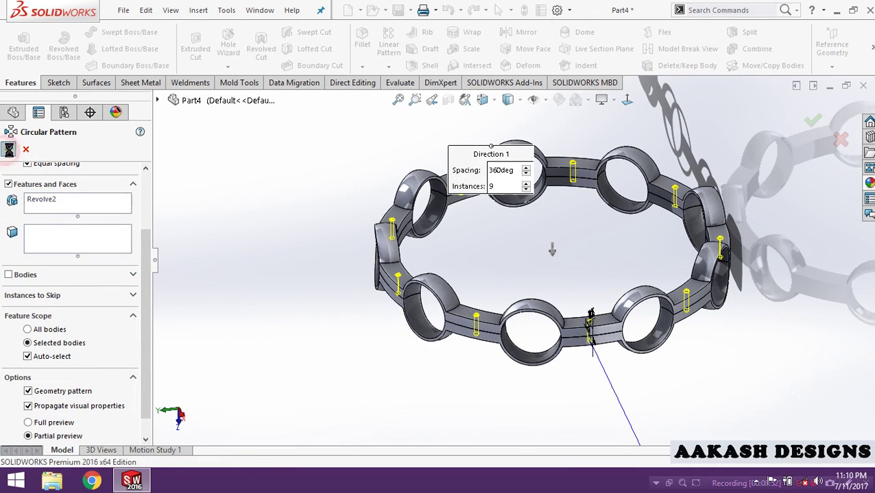
{"action": "mouse_move", "coordinate": [300, 248]}
{"action": "middle_mouse_down"}
{"action": "mouse_move", "coordinate": [493, 291]}
{"action": "mouse_move", "coordinate": [508, 185]}
{"action": "middle_mouse_up"}
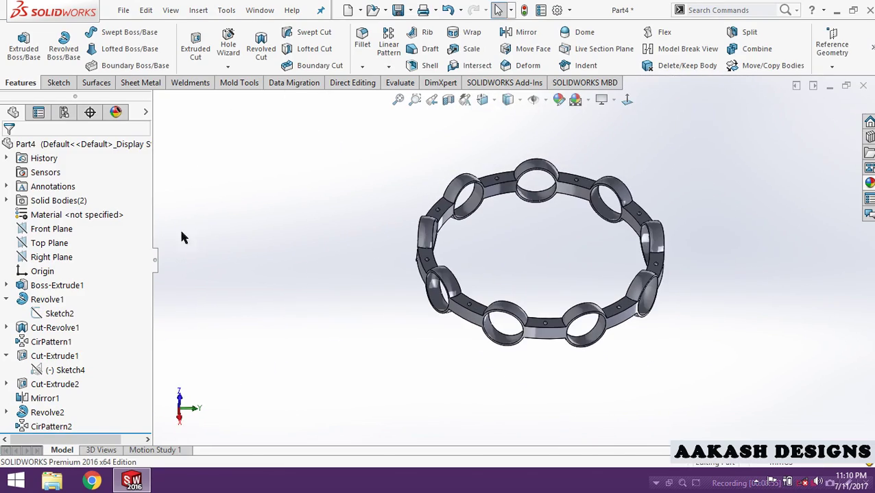
{"action": "right_click", "coordinate": [100, 218]}
Step: Assign Cast Alloy Steel to the cage, save it as b4.SLDPRT and close it
{"action": "left_click", "coordinate": [172, 269]}
{"action": "mouse_move", "coordinate": [486, 255]}
{"action": "middle_mouse_down"}
{"action": "mouse_move", "coordinate": [530, 336]}
{"action": "mouse_move", "coordinate": [355, 332]}
{"action": "mouse_move", "coordinate": [355, 232]}
{"action": "mouse_move", "coordinate": [495, 285]}
{"action": "mouse_move", "coordinate": [522, 217]}
{"action": "mouse_move", "coordinate": [517, 275]}
{"action": "middle_mouse_up"}
{"action": "left_click", "coordinate": [397, 10]}
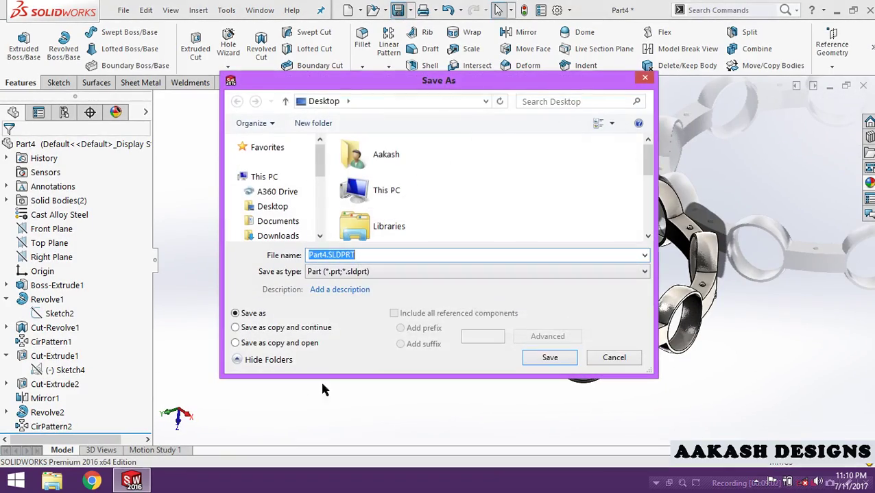
{"action": "type", "text": "b4"}
{"action": "left_click", "coordinate": [548, 358]}
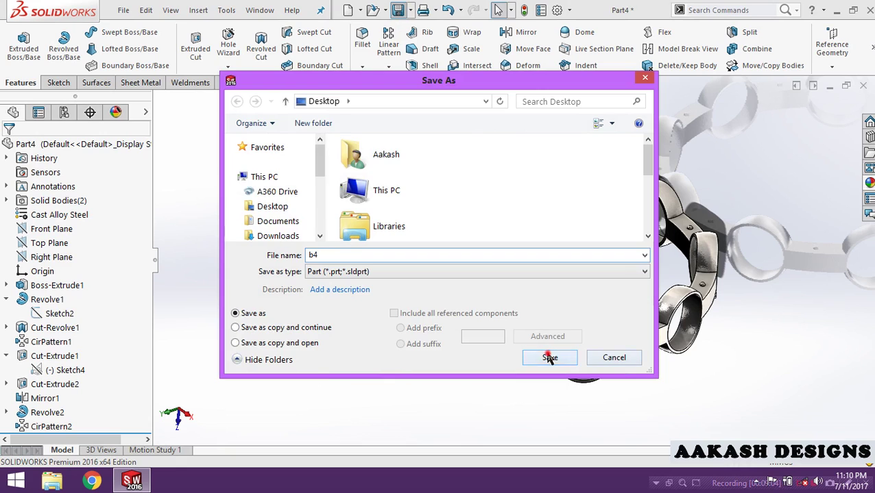
{"action": "left_click", "coordinate": [863, 88]}
Step: Create a new assembly and insert b2.SLDPRT as its first, fixed component
{"action": "left_click", "coordinate": [255, 11]}
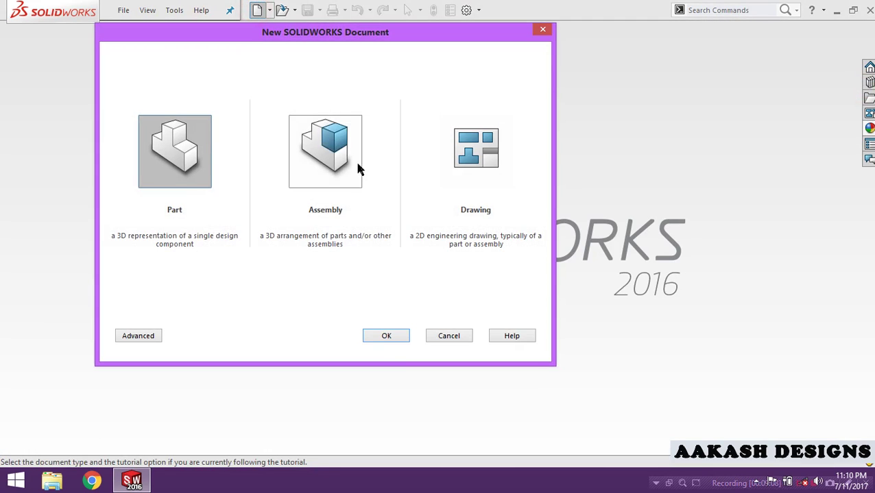
{"action": "left_click", "coordinate": [331, 153]}
{"action": "left_click", "coordinate": [384, 341]}
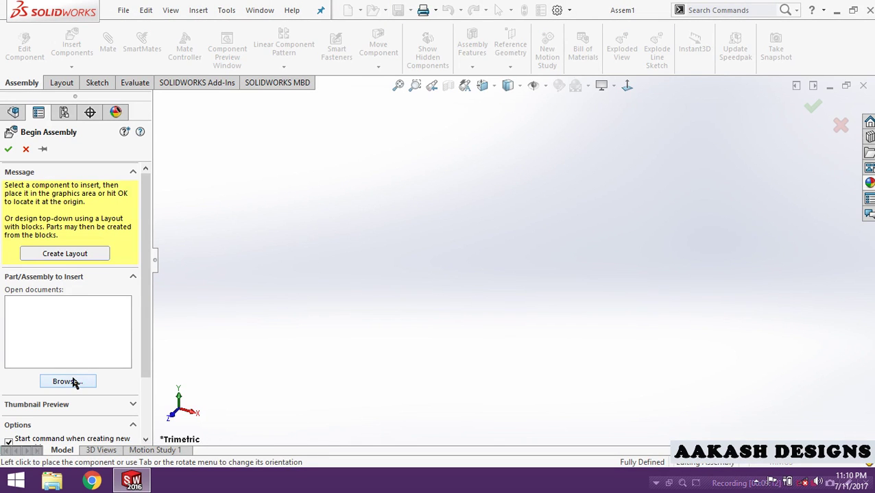
{"action": "left_click", "coordinate": [73, 382]}
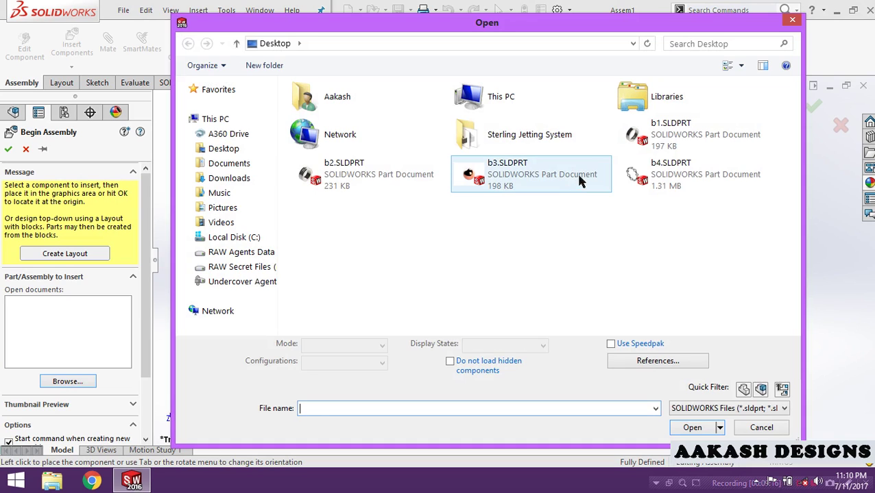
{"action": "double_click", "coordinate": [362, 182]}
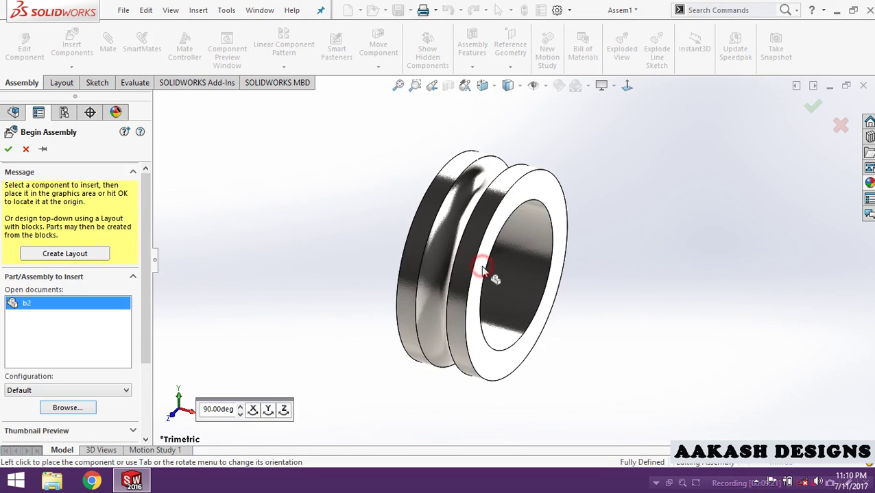
{"action": "left_click", "coordinate": [521, 271]}
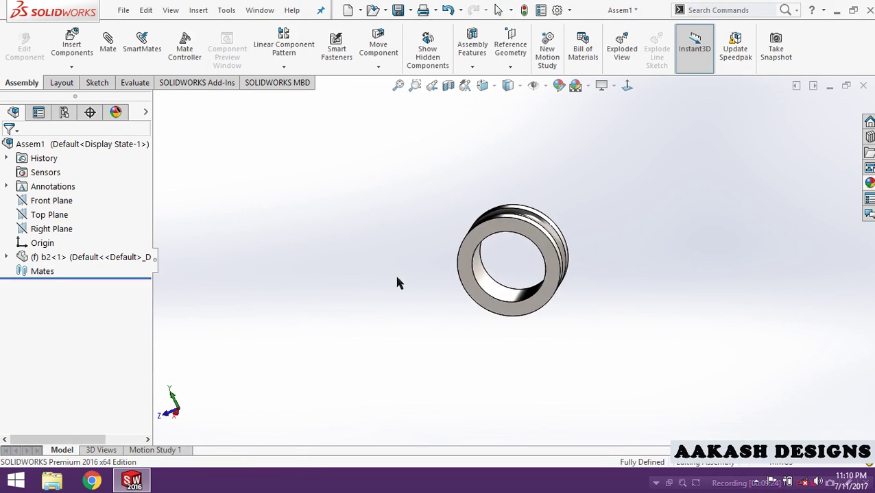
Step: Insert b1.SLDPRT and place it beside b2, then orbit to face the ring fronts
{"action": "left_click", "coordinate": [72, 42]}
{"action": "left_click", "coordinate": [67, 370]}
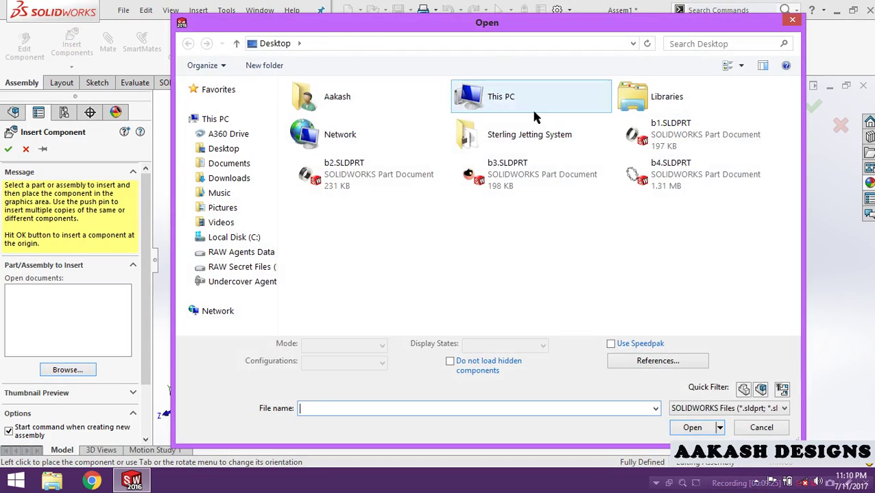
{"action": "double_click", "coordinate": [658, 134]}
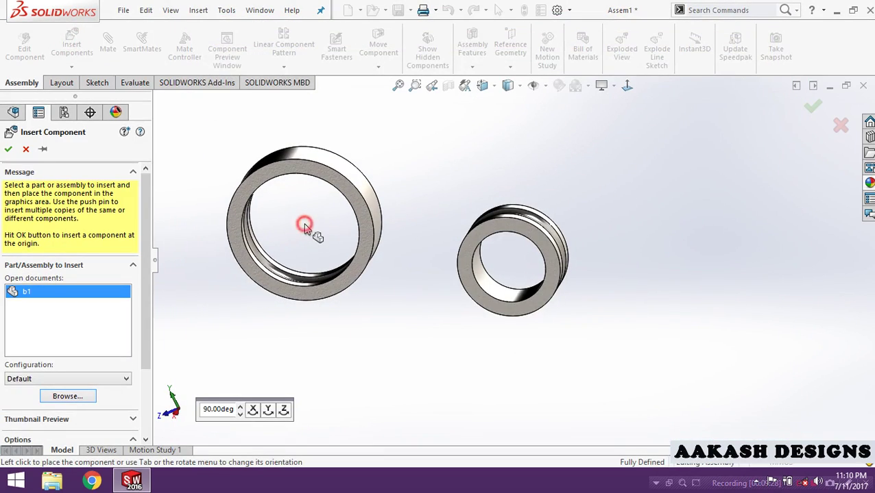
{"action": "left_click", "coordinate": [305, 226]}
{"action": "scroll", "coordinate": [342, 289], "scroll_direction": "up", "scroll_amount": 3}
{"action": "middle_click_drag", "start_coordinate": [371, 250], "coordinate": [417, 253]}
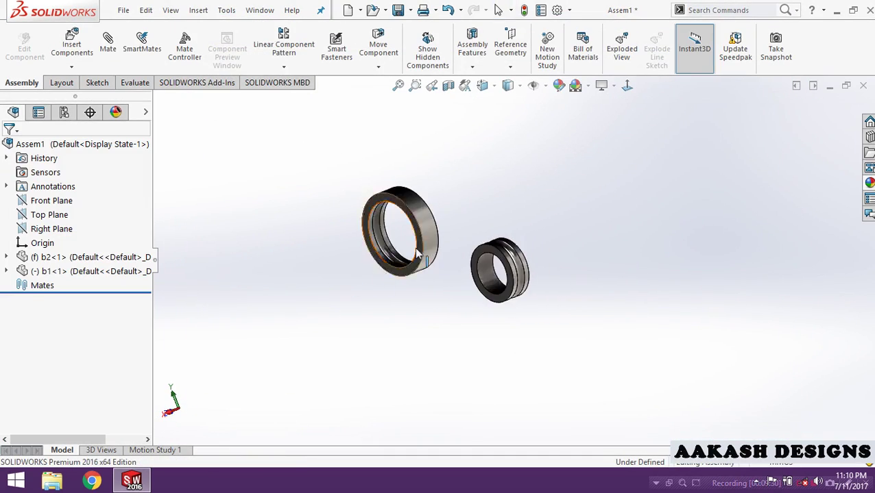
{"action": "scroll", "coordinate": [479, 230], "scroll_direction": "down", "scroll_amount": 3}
{"action": "middle_click_drag", "start_coordinate": [478, 230], "coordinate": [493, 219]}
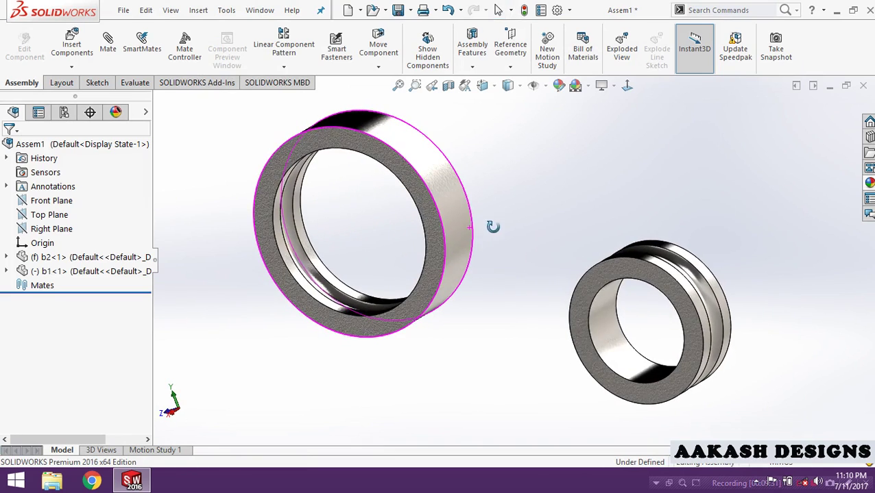
Step: Add a concentric mate between faces of rings b1 and b2
{"action": "left_click", "coordinate": [113, 52]}
{"action": "left_click", "coordinate": [386, 148]}
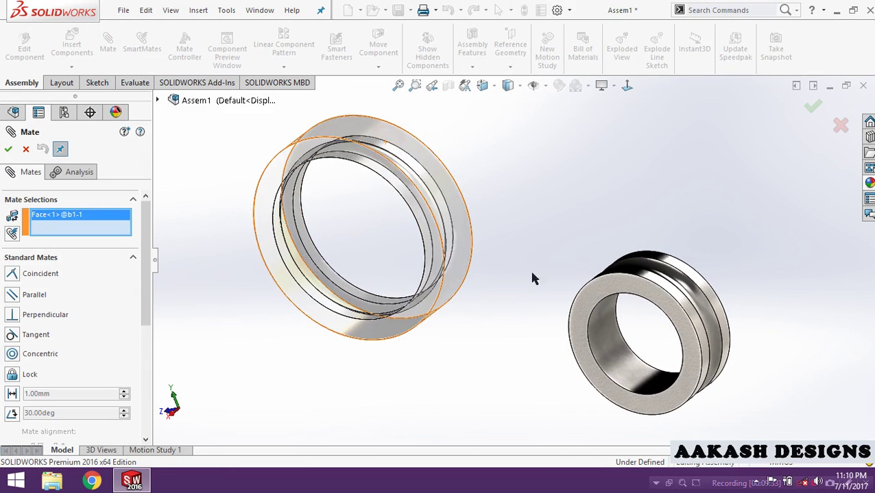
{"action": "left_click", "coordinate": [614, 341]}
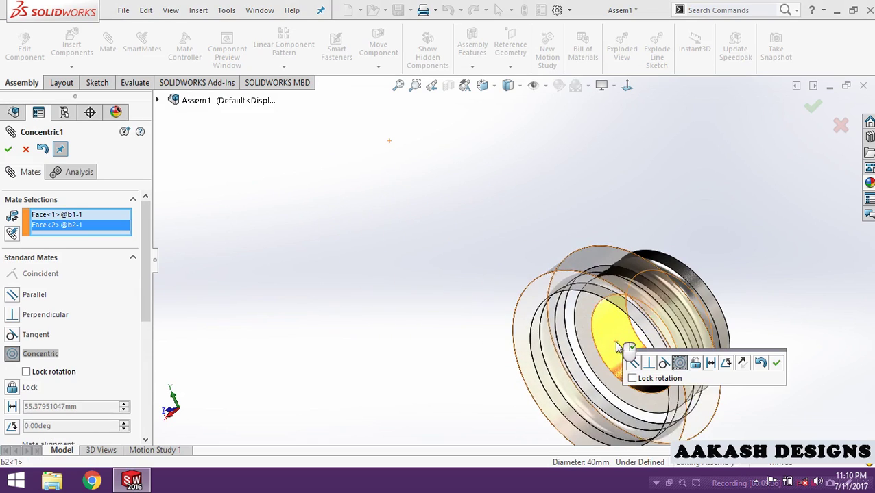
{"action": "left_click", "coordinate": [777, 366]}
{"action": "middle_click_drag", "start_coordinate": [767, 290], "coordinate": [640, 288]}
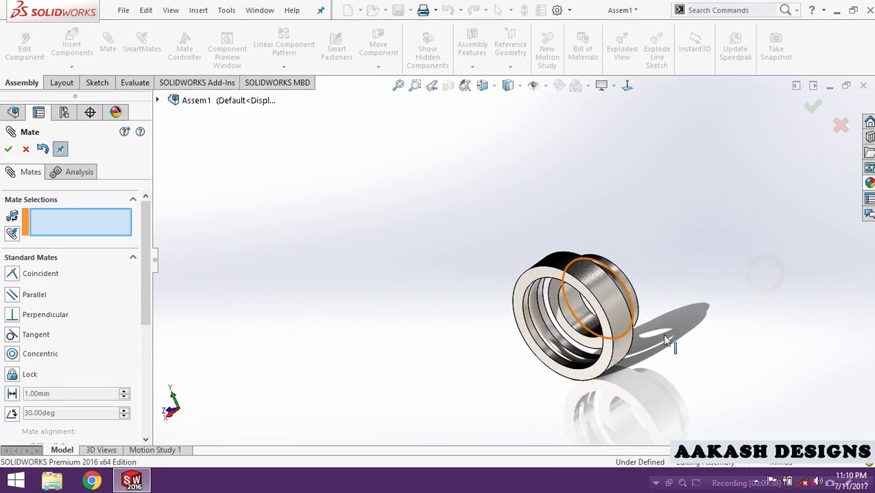
{"action": "scroll", "coordinate": [606, 328], "scroll_direction": "up", "scroll_amount": 3}
{"action": "middle_click_drag", "start_coordinate": [605, 327], "coordinate": [572, 353]}
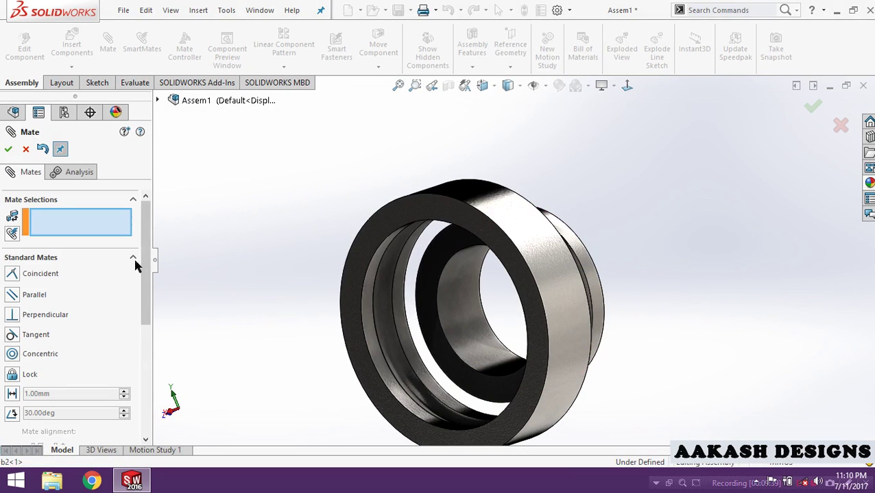
{"action": "left_click_drag", "start_coordinate": [145, 222], "coordinate": [151, 283]}
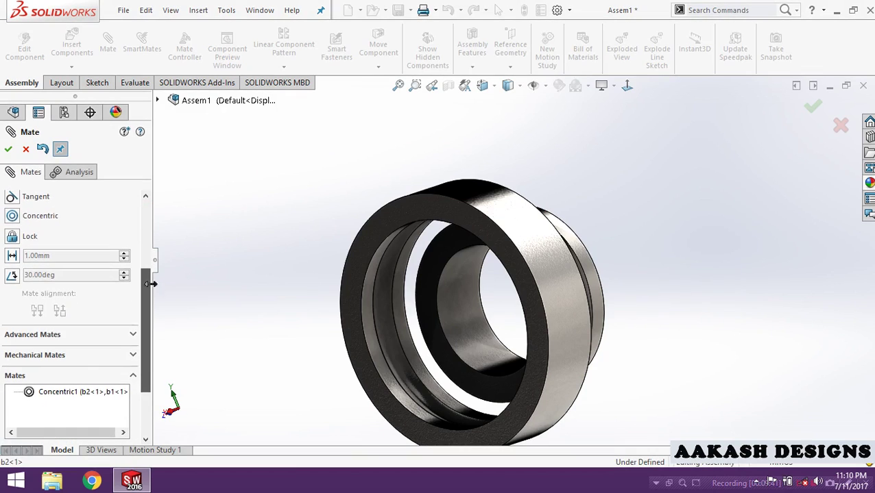
Step: Add an advanced Width mate using b1's two side faces as width and b2's two faces as tab
{"action": "left_click", "coordinate": [41, 336]}
{"action": "left_click_drag", "start_coordinate": [144, 351], "coordinate": [141, 251]}
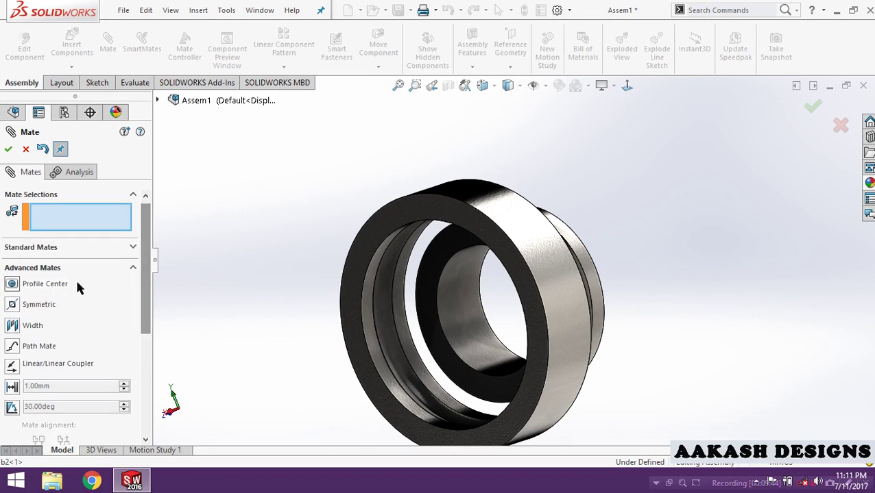
{"action": "left_click", "coordinate": [14, 326]}
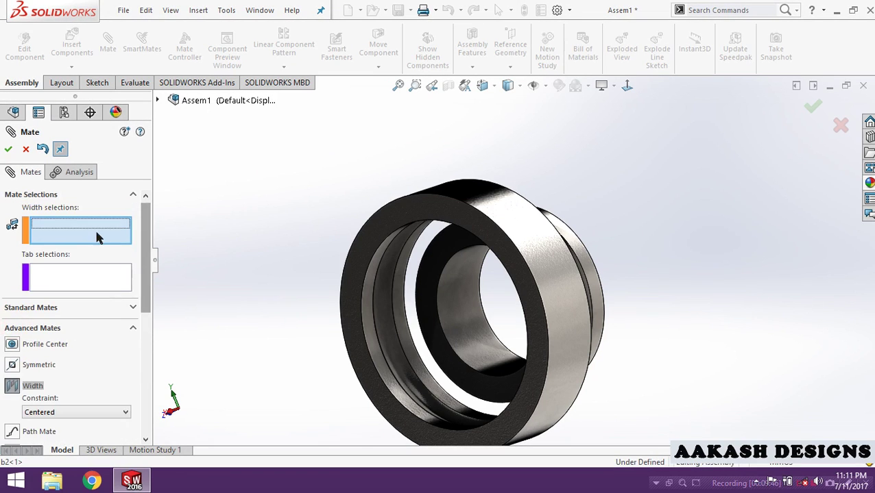
{"action": "mouse_move", "coordinate": [446, 233]}
{"action": "middle_mouse_down"}
{"action": "mouse_move", "coordinate": [403, 209]}
{"action": "mouse_move", "coordinate": [391, 240]}
{"action": "mouse_move", "coordinate": [419, 209]}
{"action": "mouse_move", "coordinate": [474, 214]}
{"action": "middle_mouse_up"}
{"action": "left_click", "coordinate": [404, 209]}
{"action": "left_click", "coordinate": [388, 232]}
{"action": "left_click", "coordinate": [437, 288]}
{"action": "mouse_move", "coordinate": [438, 288]}
{"action": "middle_mouse_down"}
{"action": "mouse_move", "coordinate": [348, 271]}
{"action": "mouse_move", "coordinate": [390, 234]}
{"action": "middle_mouse_up"}
{"action": "left_click", "coordinate": [391, 234]}
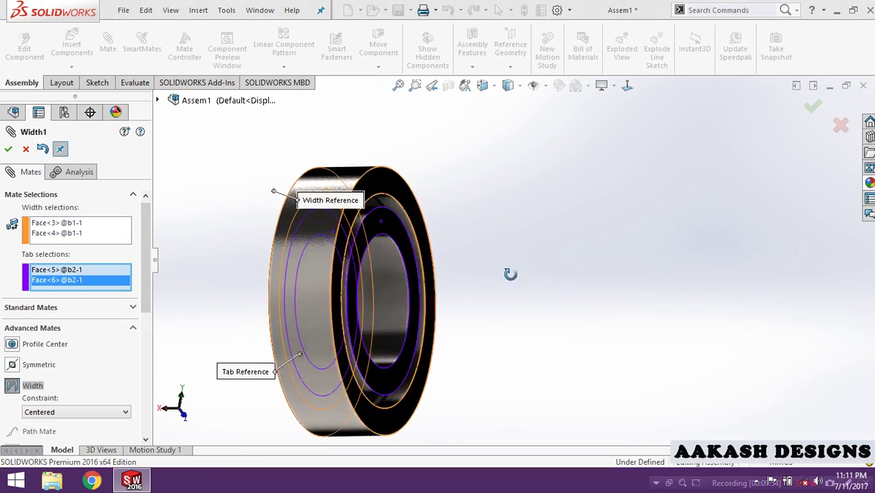
{"action": "middle_click_drag", "start_coordinate": [510, 274], "coordinate": [557, 278]}
{"action": "left_click", "coordinate": [9, 150]}
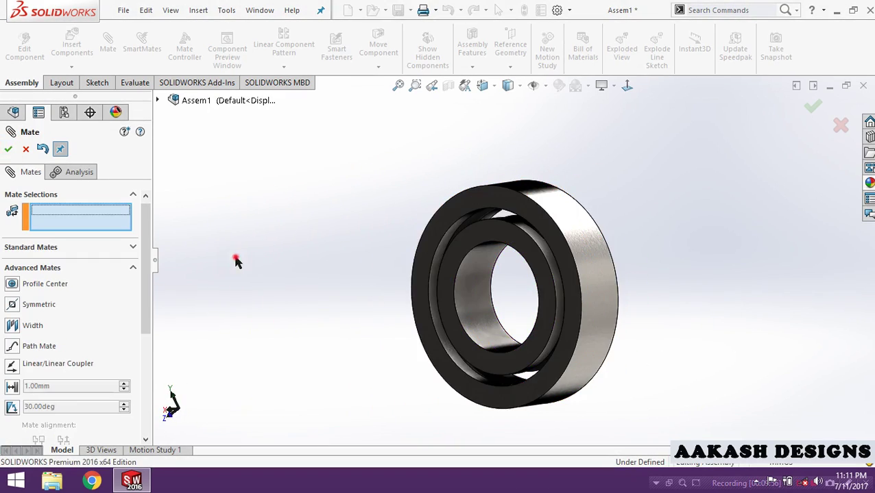
{"action": "mouse_move", "coordinate": [234, 258]}
{"action": "middle_mouse_down"}
{"action": "mouse_move", "coordinate": [350, 267]}
{"action": "mouse_move", "coordinate": [327, 285]}
{"action": "mouse_move", "coordinate": [353, 293]}
{"action": "mouse_move", "coordinate": [352, 271]}
{"action": "mouse_move", "coordinate": [319, 264]}
{"action": "middle_mouse_up"}
{"action": "mouse_move", "coordinate": [327, 273]}
{"action": "middle_mouse_down"}
{"action": "mouse_move", "coordinate": [361, 276]}
{"action": "mouse_move", "coordinate": [443, 229]}
{"action": "mouse_move", "coordinate": [488, 257]}
{"action": "mouse_move", "coordinate": [458, 220]}
{"action": "mouse_move", "coordinate": [432, 264]}
{"action": "mouse_move", "coordinate": [376, 276]}
{"action": "middle_mouse_up"}
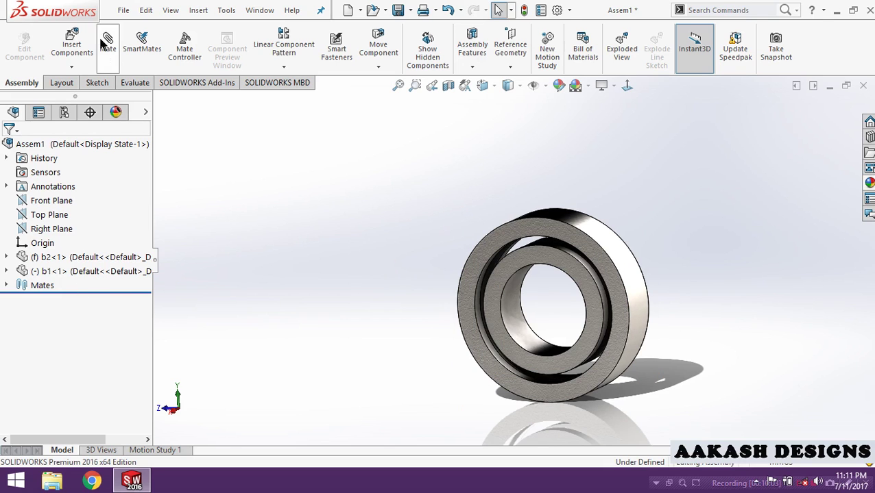
Step: Insert the cage part b4.SLDPRT into the assembly
{"action": "left_click", "coordinate": [72, 45]}
{"action": "left_click", "coordinate": [59, 370]}
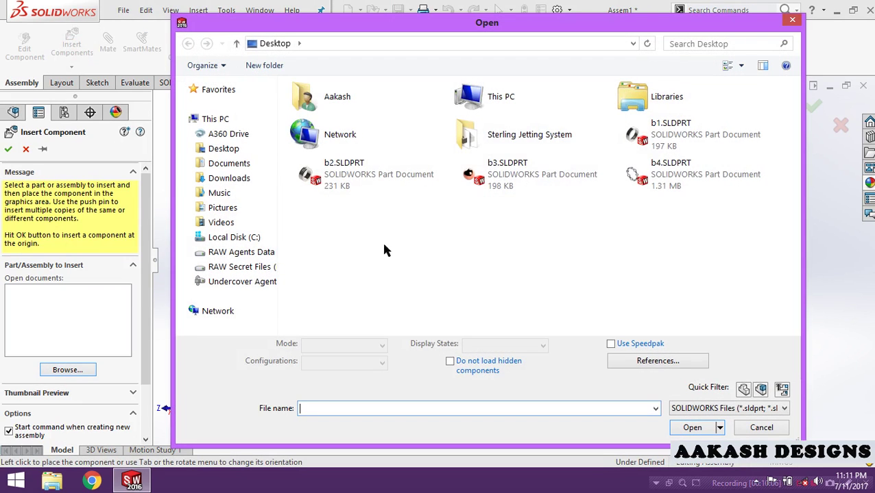
{"action": "left_click", "coordinate": [451, 219]}
{"action": "double_click", "coordinate": [645, 178]}
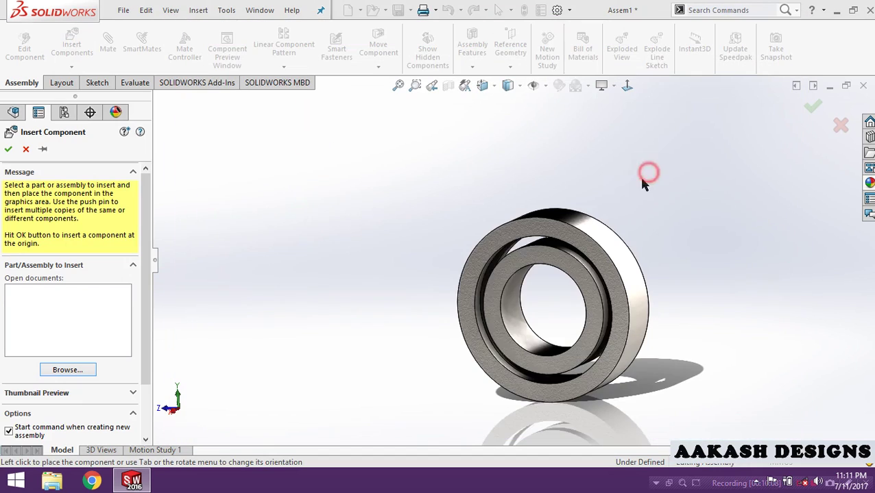
{"action": "left_click", "coordinate": [340, 258]}
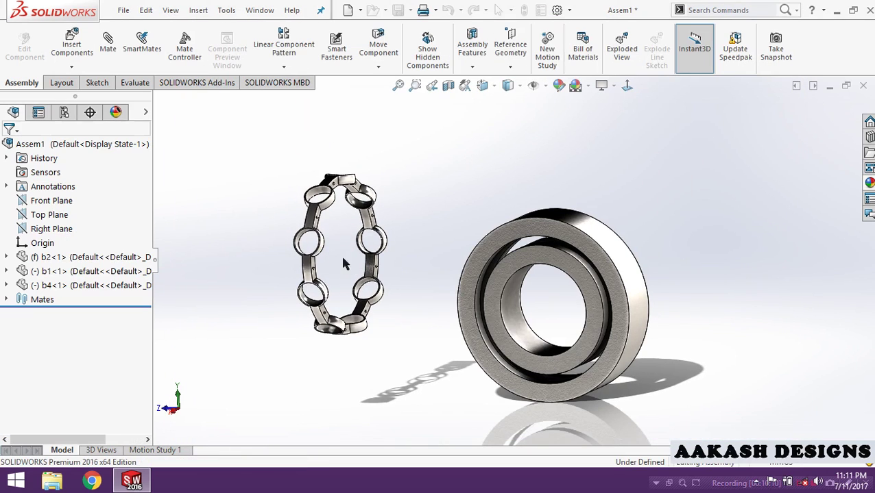
Step: Mate the cage concentric with the outer race b1
{"action": "left_click", "coordinate": [113, 54]}
{"action": "scroll", "coordinate": [339, 243], "scroll_direction": "down", "scroll_amount": 3}
{"action": "scroll", "coordinate": [305, 243], "scroll_direction": "down", "scroll_amount": 2}
{"action": "left_click", "coordinate": [296, 235]}
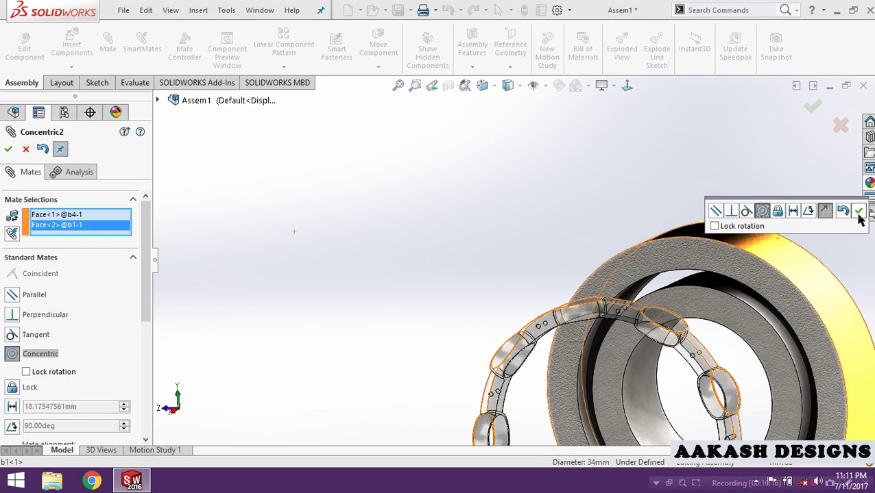
{"action": "left_click", "coordinate": [858, 212]}
{"action": "mouse_move", "coordinate": [685, 288]}
{"action": "middle_mouse_down"}
{"action": "mouse_move", "coordinate": [649, 297]}
{"action": "mouse_move", "coordinate": [620, 322]}
{"action": "middle_mouse_up"}
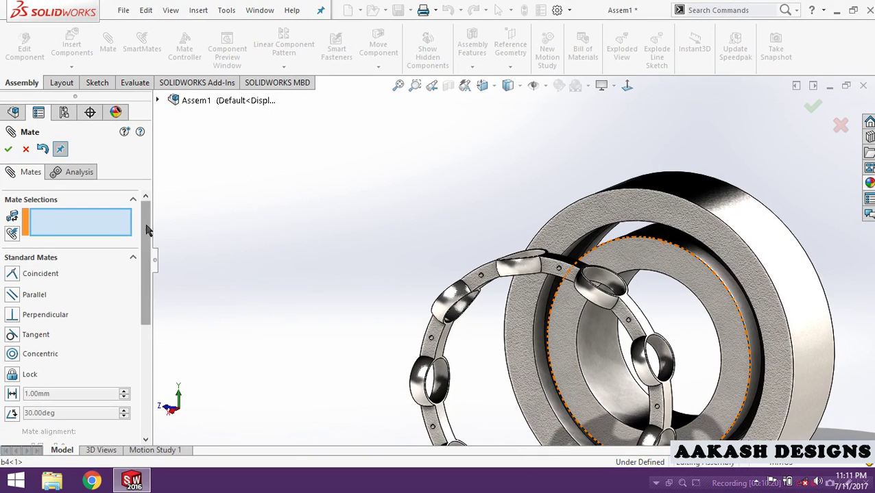
{"action": "left_click_drag", "start_coordinate": [147, 230], "coordinate": [150, 293]}
Step: Add a Width mate with the cage's two side faces as width and b1's two faces as tab
{"action": "left_click", "coordinate": [28, 334]}
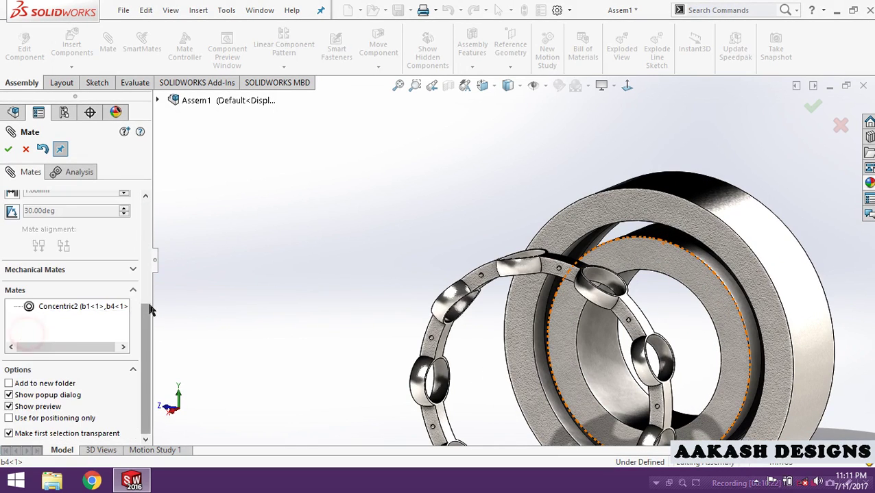
{"action": "scroll", "coordinate": [137, 307], "scroll_direction": "up", "scroll_amount": 5}
{"action": "left_click", "coordinate": [21, 333]}
{"action": "scroll", "coordinate": [407, 336], "scroll_direction": "down", "scroll_amount": 3}
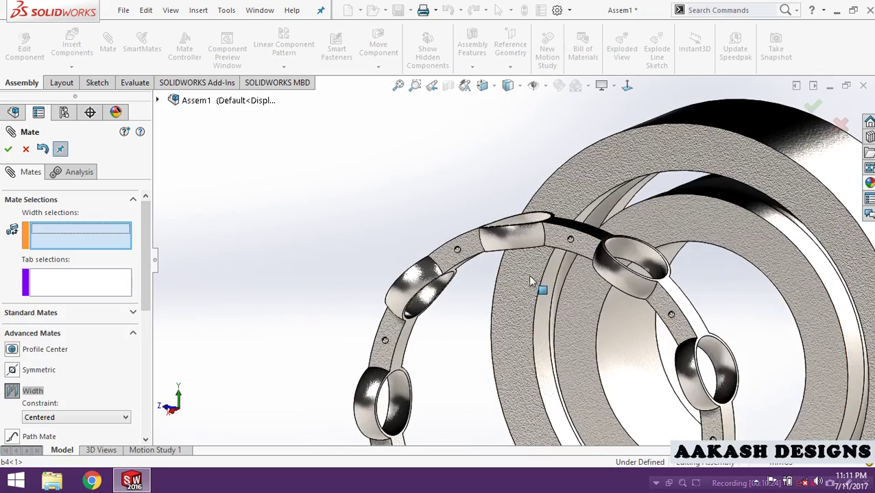
{"action": "scroll", "coordinate": [538, 289], "scroll_direction": "down", "scroll_amount": 3}
{"action": "left_click", "coordinate": [557, 239]}
{"action": "scroll", "coordinate": [510, 264], "scroll_direction": "down", "scroll_amount": 2}
{"action": "scroll", "coordinate": [562, 233], "scroll_direction": "down", "scroll_amount": 3}
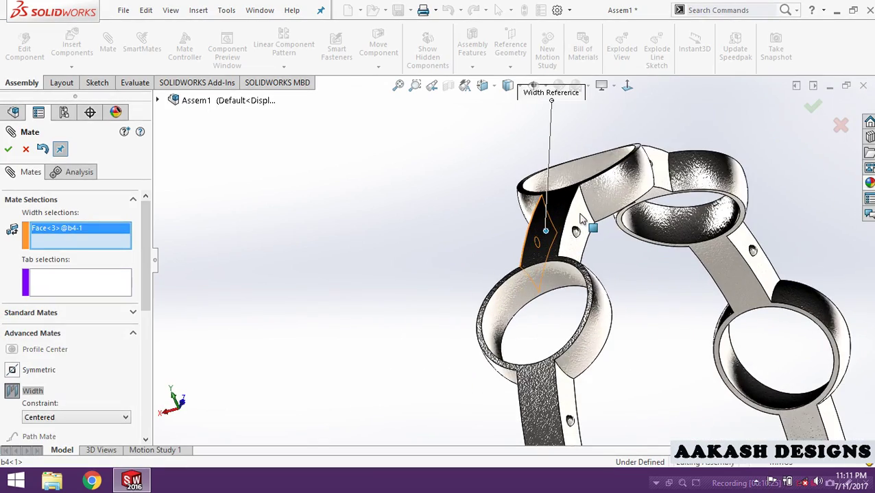
{"action": "left_click", "coordinate": [580, 220]}
{"action": "scroll", "coordinate": [634, 248], "scroll_direction": "up", "scroll_amount": 3}
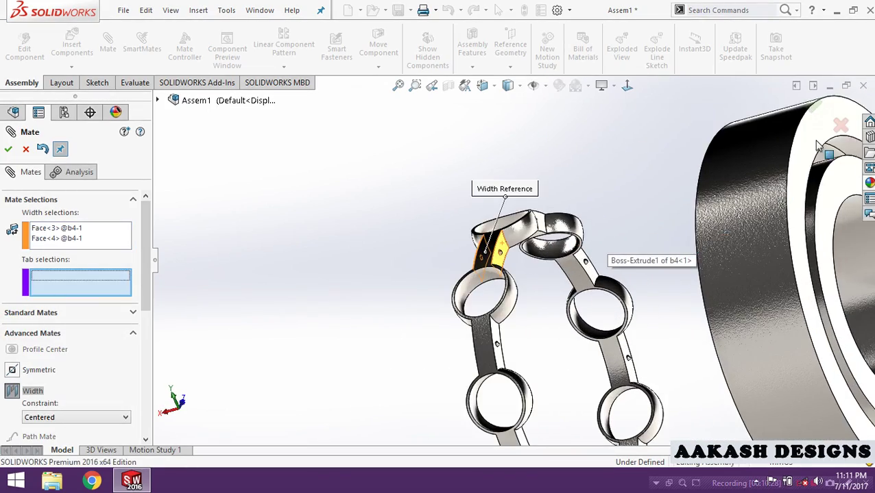
{"action": "left_click", "coordinate": [724, 200]}
{"action": "scroll", "coordinate": [718, 196], "scroll_direction": "down", "scroll_amount": 2}
{"action": "middle_click_drag", "start_coordinate": [718, 197], "coordinate": [654, 179]}
{"action": "left_click", "coordinate": [634, 176]}
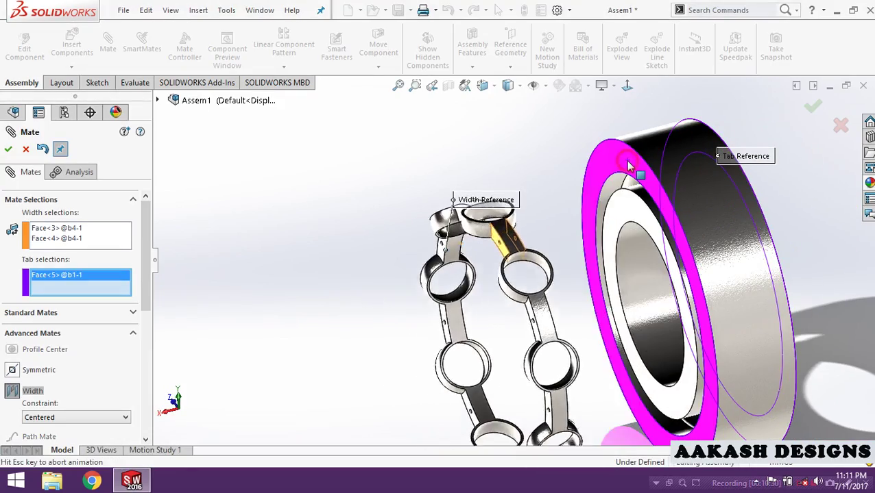
{"action": "left_click", "coordinate": [812, 106]}
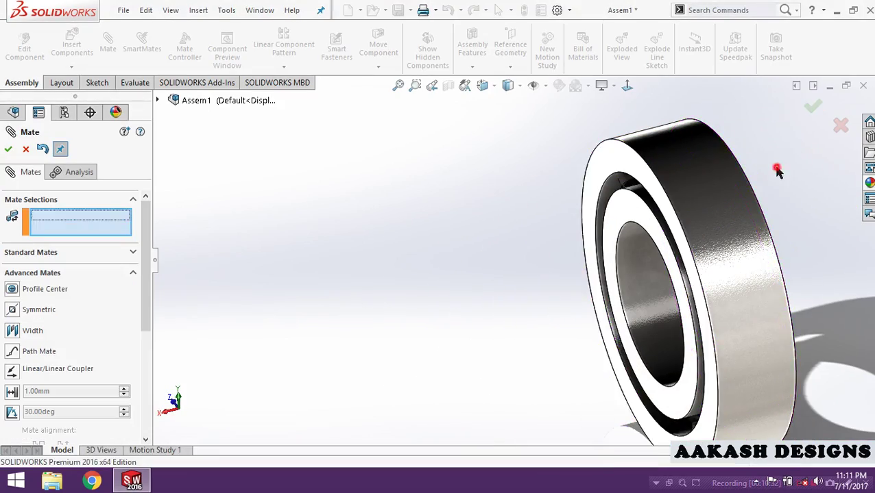
Step: Orbit and zoom around the bearing to check the cage's fit between the races
{"action": "middle_click_drag", "start_coordinate": [777, 170], "coordinate": [665, 270]}
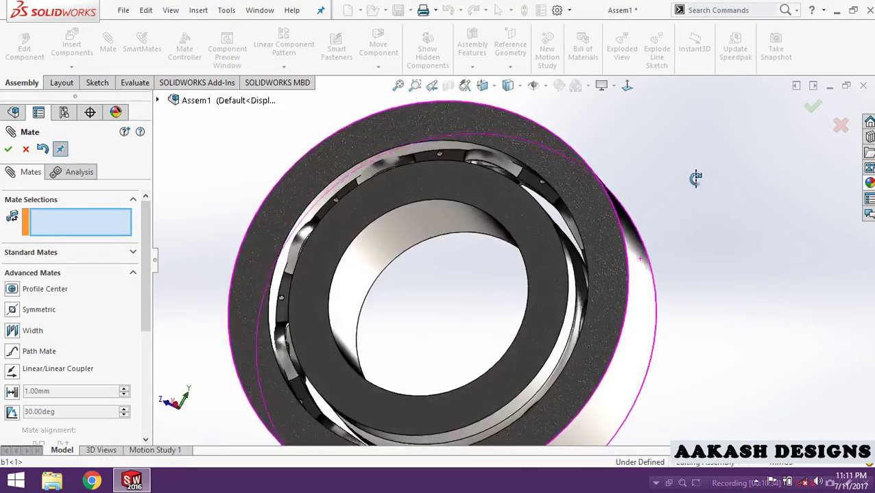
{"action": "scroll", "coordinate": [478, 288], "scroll_direction": "up", "scroll_amount": 3}
{"action": "mouse_move", "coordinate": [478, 288]}
{"action": "middle_mouse_down"}
{"action": "mouse_move", "coordinate": [469, 276]}
{"action": "mouse_move", "coordinate": [92, 250]}
{"action": "middle_mouse_up"}
{"action": "scroll", "coordinate": [470, 275], "scroll_direction": "down", "scroll_amount": 5}
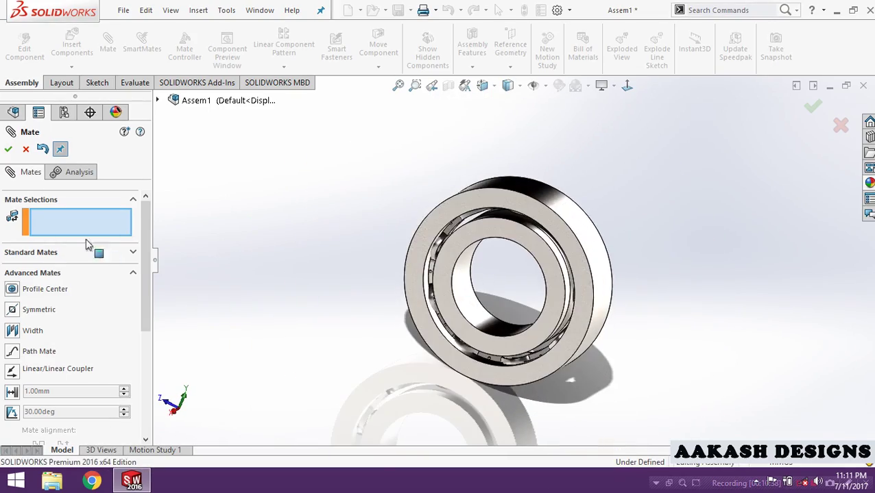
{"action": "mouse_move", "coordinate": [272, 258]}
{"action": "middle_mouse_down"}
{"action": "mouse_move", "coordinate": [484, 267]}
{"action": "mouse_move", "coordinate": [488, 299]}
{"action": "middle_mouse_up"}
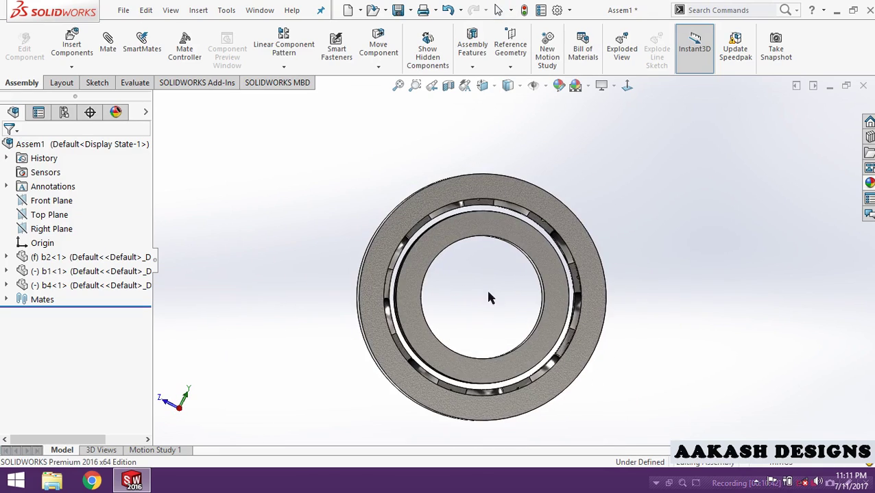
{"action": "scroll", "coordinate": [482, 270], "scroll_direction": "up", "scroll_amount": 3}
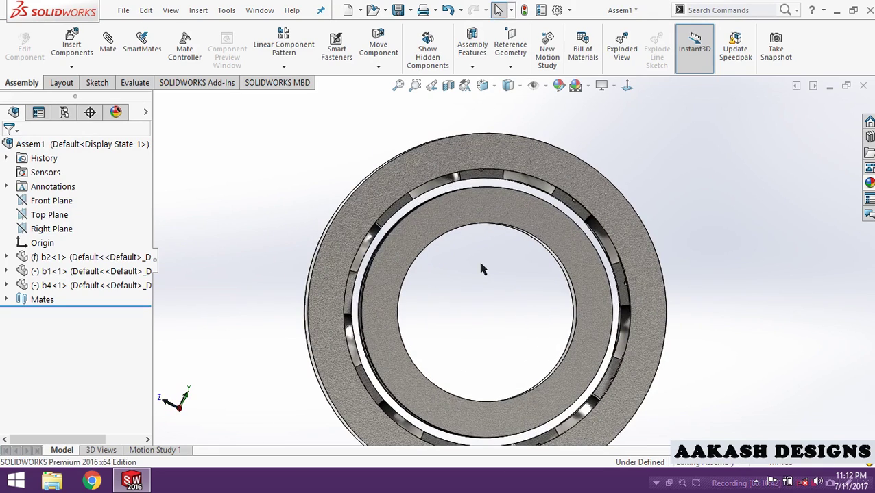
Step: Open part b1 and change the R16 radius in its Revolve1 sketch to 18
{"action": "left_click", "coordinate": [503, 152]}
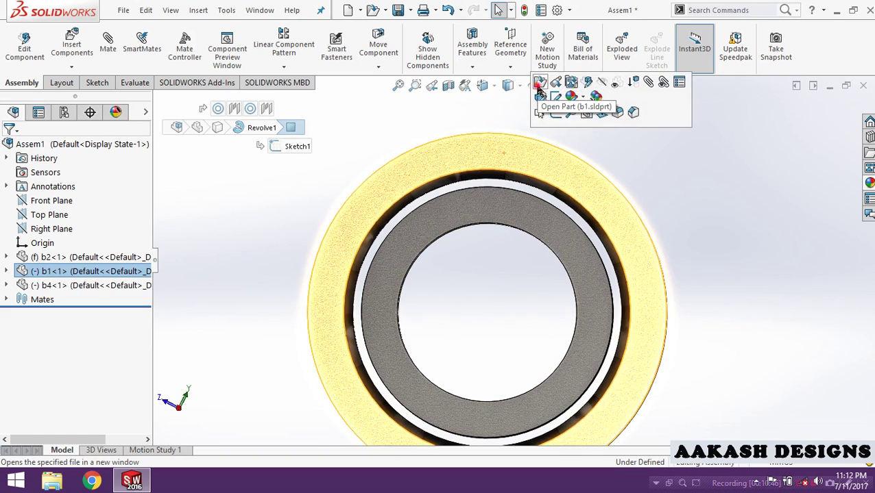
{"action": "left_click", "coordinate": [540, 87]}
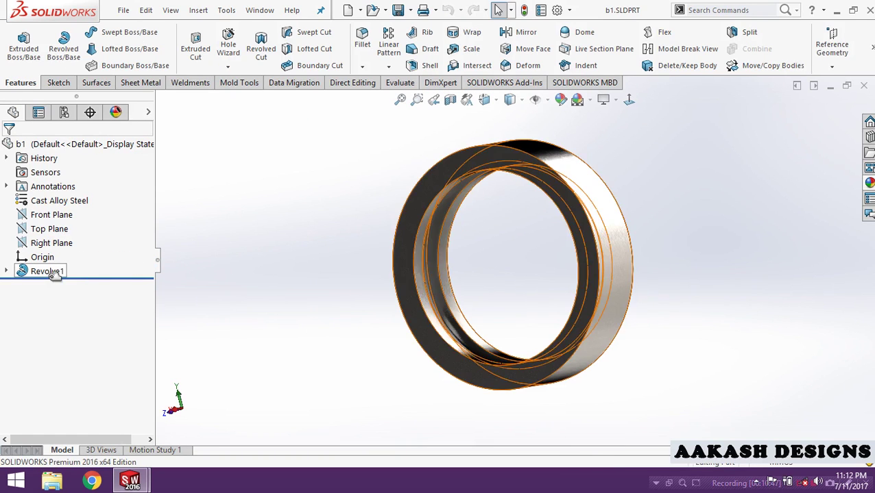
{"action": "left_click", "coordinate": [47, 272]}
{"action": "left_click", "coordinate": [69, 236]}
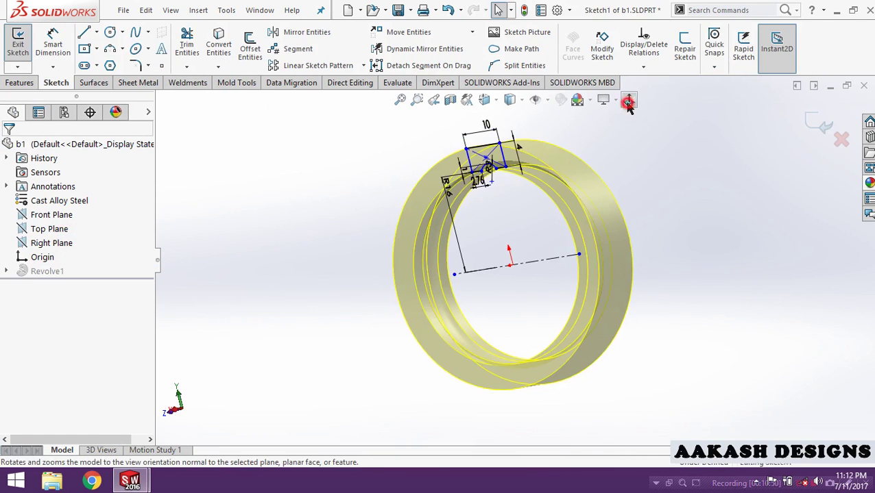
{"action": "left_click", "coordinate": [624, 99]}
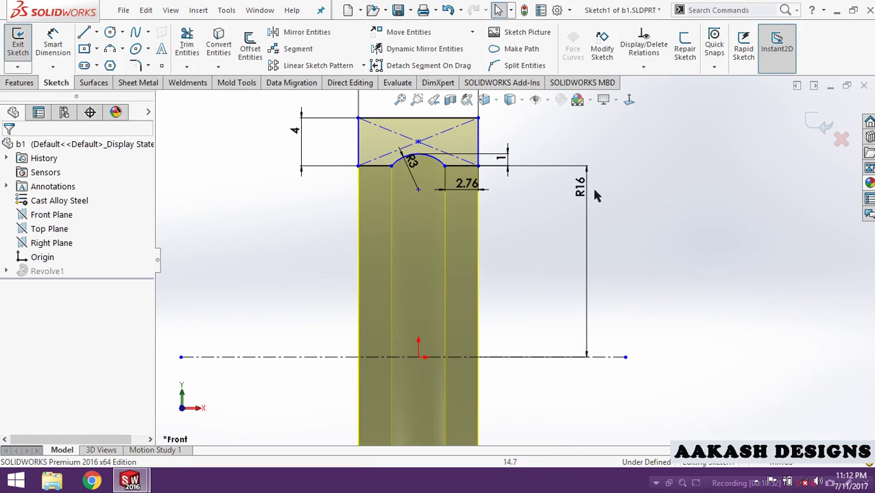
{"action": "left_click", "coordinate": [584, 188]}
{"action": "type", "text": "2"}
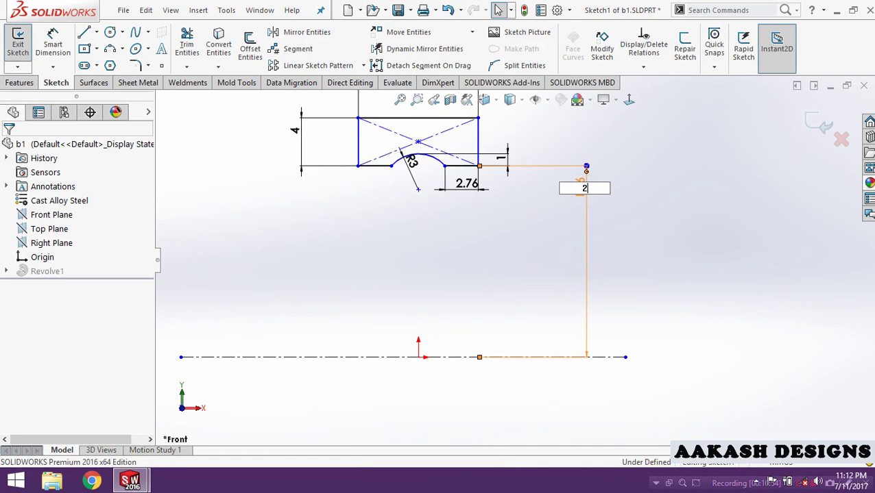
{"action": "type", "text": "0"}
{"action": "left_click", "coordinate": [806, 125]}
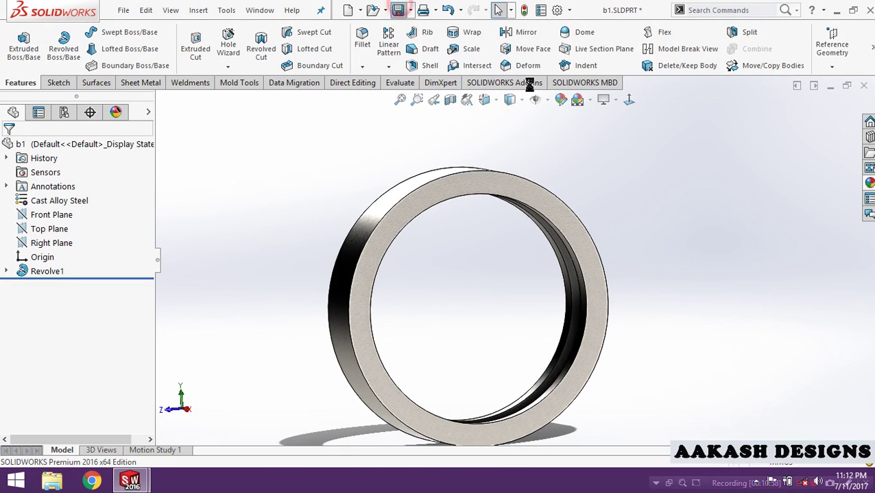
Step: Close b1, accept the assembly rebuild, and orbit to view the resized bearing
{"action": "left_click", "coordinate": [862, 87]}
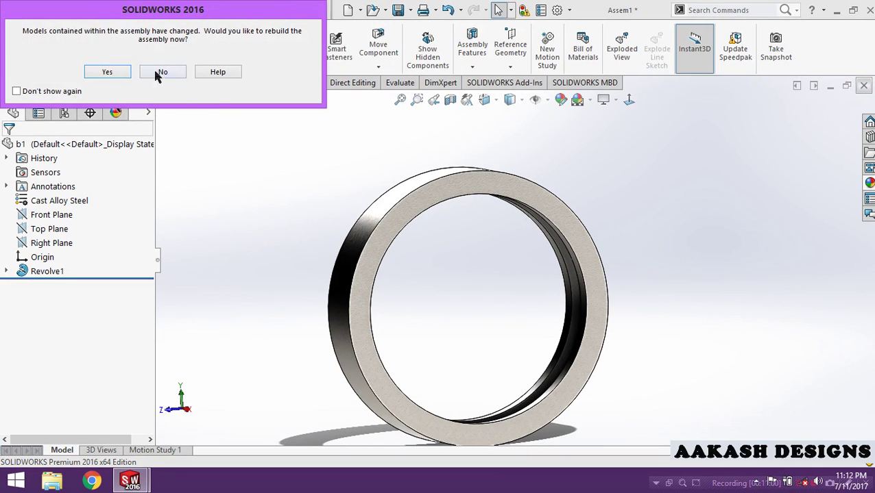
{"action": "left_click", "coordinate": [109, 71]}
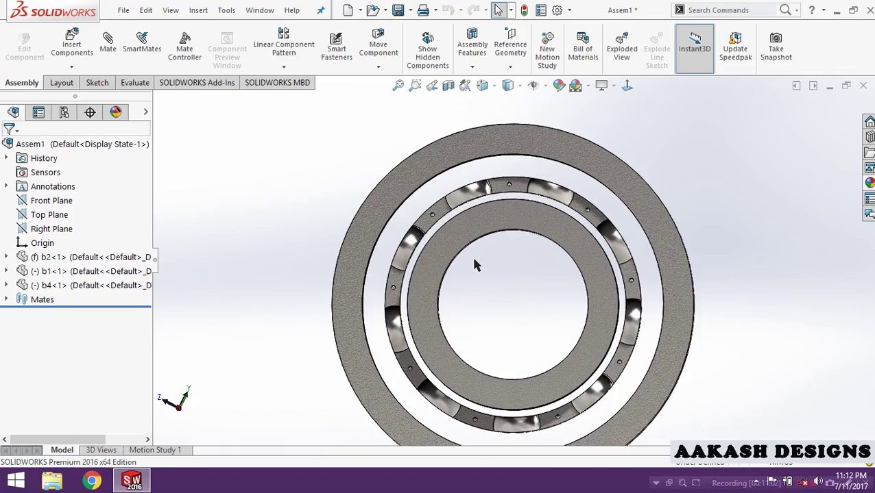
{"action": "mouse_move", "coordinate": [474, 261]}
{"action": "middle_mouse_down"}
{"action": "mouse_move", "coordinate": [542, 297]}
{"action": "mouse_move", "coordinate": [497, 250]}
{"action": "middle_mouse_up"}
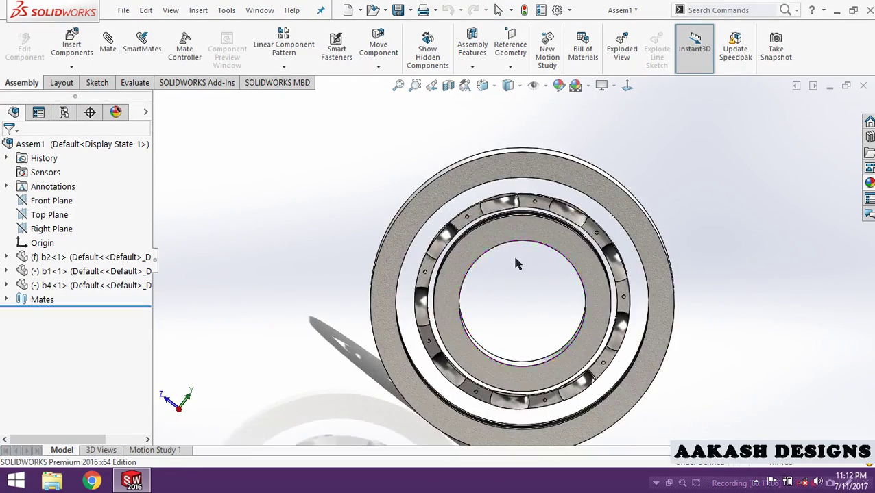
{"action": "scroll", "coordinate": [509, 271], "scroll_direction": "down", "scroll_amount": 3}
{"action": "scroll", "coordinate": [511, 270], "scroll_direction": "up", "scroll_amount": 3}
{"action": "middle_click_drag", "start_coordinate": [494, 298], "coordinate": [525, 285]}
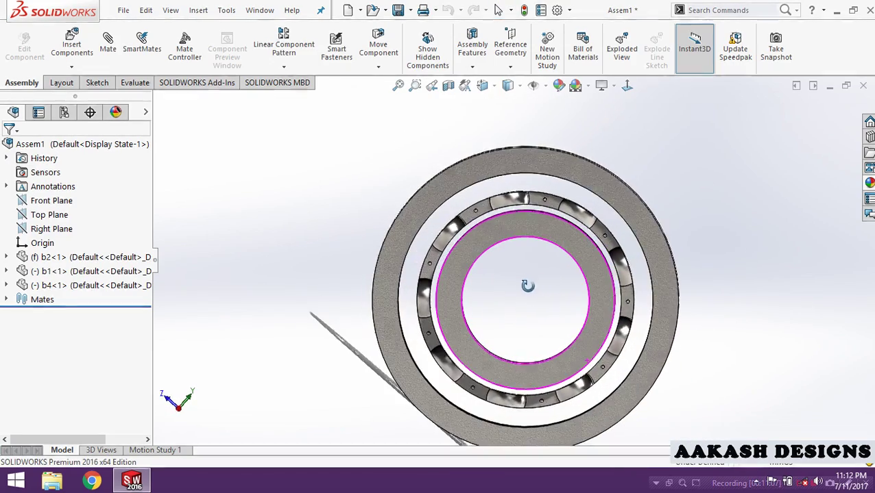
Step: Reopen b1, re-edit its Revolve1 radius dimension, save the part, and rebuild Assem1
{"action": "left_click", "coordinate": [490, 168]}
{"action": "left_click", "coordinate": [524, 89]}
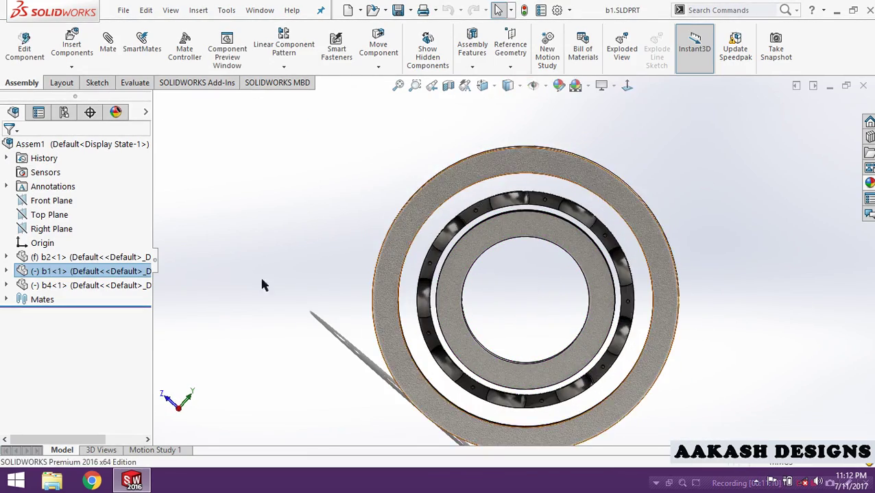
{"action": "left_click", "coordinate": [47, 273]}
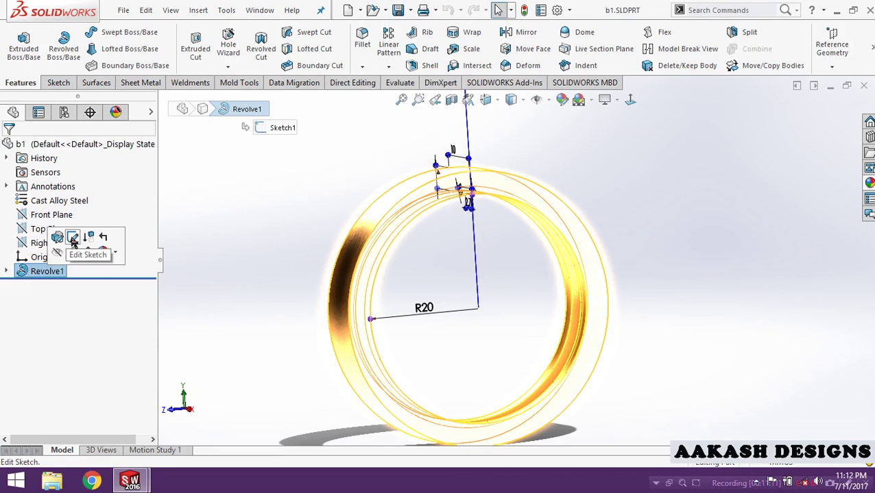
{"action": "left_click", "coordinate": [72, 239]}
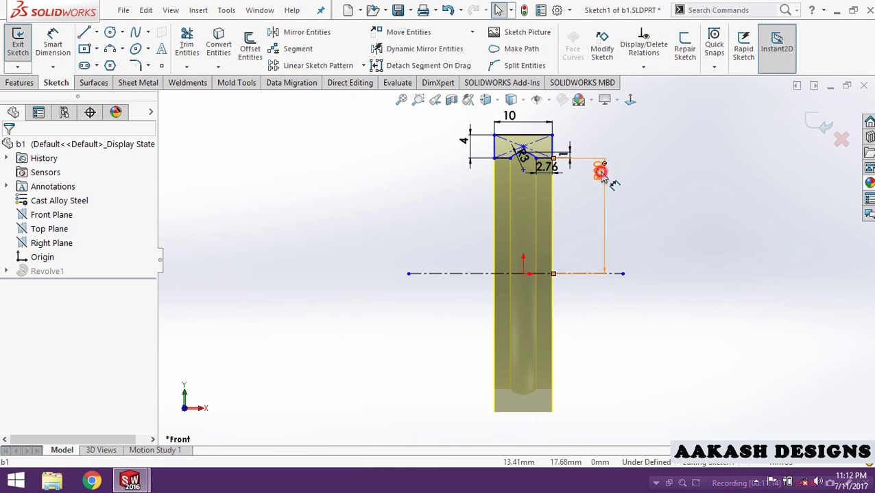
{"action": "left_click", "coordinate": [600, 174]}
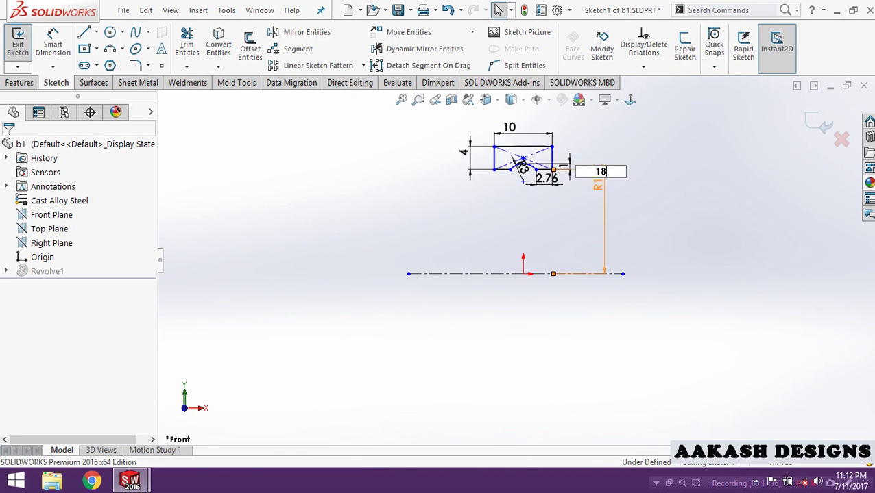
{"action": "left_click", "coordinate": [822, 119]}
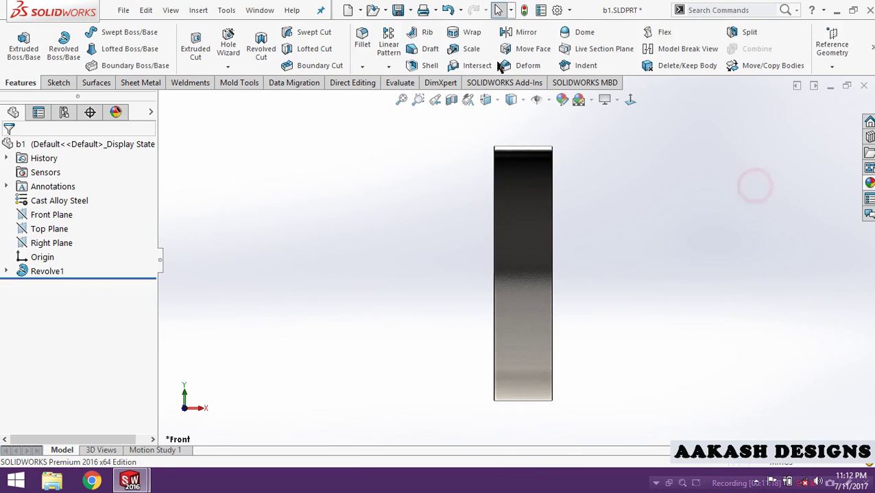
{"action": "left_click", "coordinate": [397, 11]}
{"action": "left_click", "coordinate": [863, 85]}
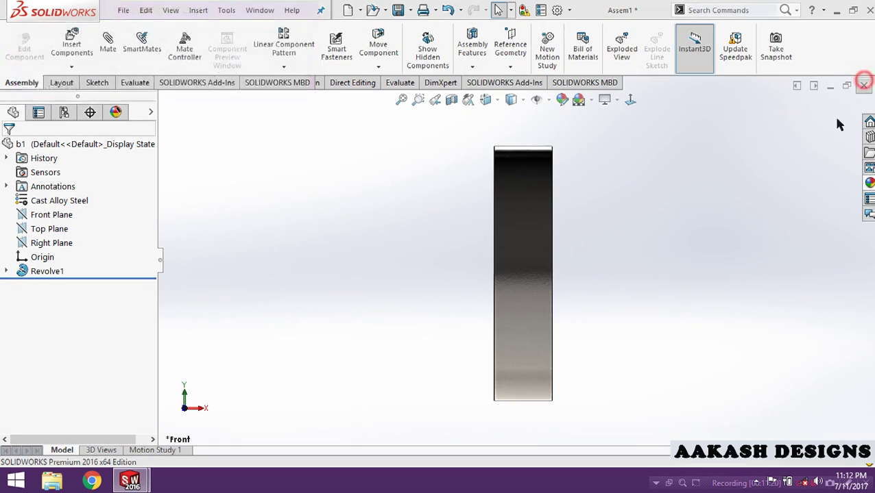
{"action": "left_click", "coordinate": [117, 72]}
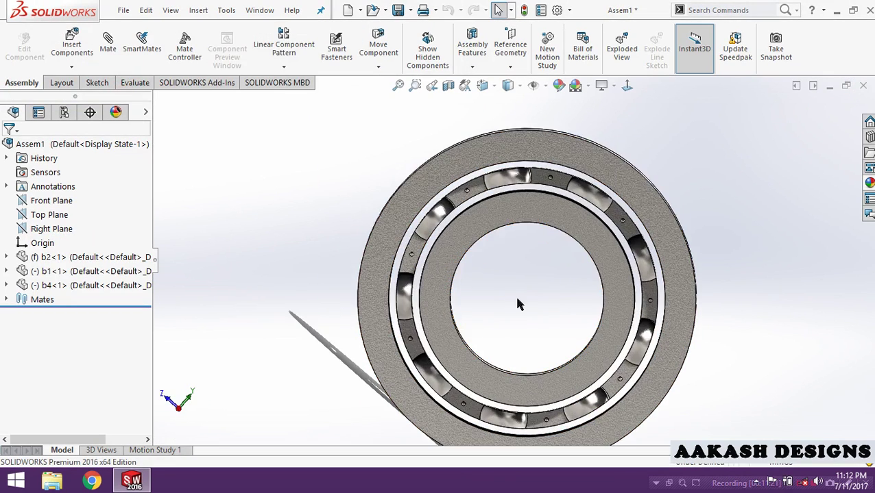
Step: Insert the b3.SLDPRT ball part and place it beside the bearing
{"action": "mouse_move", "coordinate": [514, 294]}
{"action": "middle_mouse_down"}
{"action": "mouse_move", "coordinate": [509, 268]}
{"action": "mouse_move", "coordinate": [513, 284]}
{"action": "mouse_move", "coordinate": [482, 253]}
{"action": "mouse_move", "coordinate": [498, 285]}
{"action": "middle_mouse_up"}
{"action": "scroll", "coordinate": [513, 281], "scroll_direction": "down", "scroll_amount": 3}
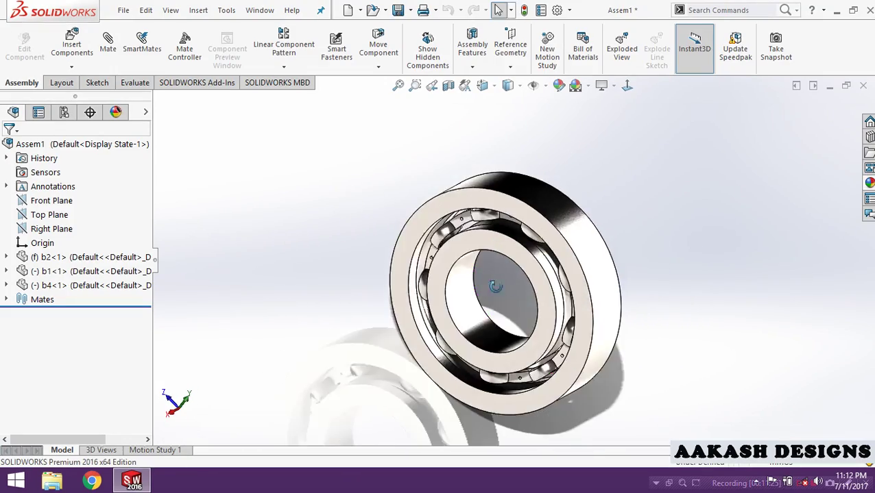
{"action": "scroll", "coordinate": [452, 274], "scroll_direction": "up", "scroll_amount": 3}
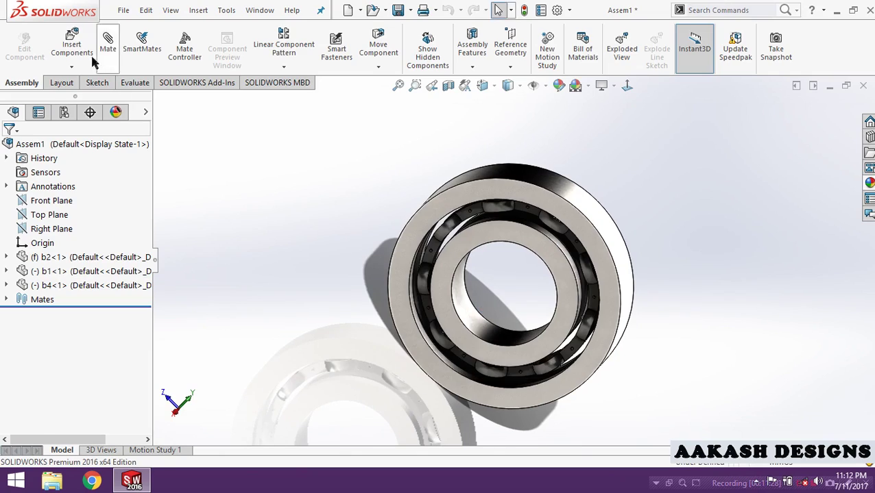
{"action": "left_click", "coordinate": [72, 43]}
{"action": "left_click", "coordinate": [61, 370]}
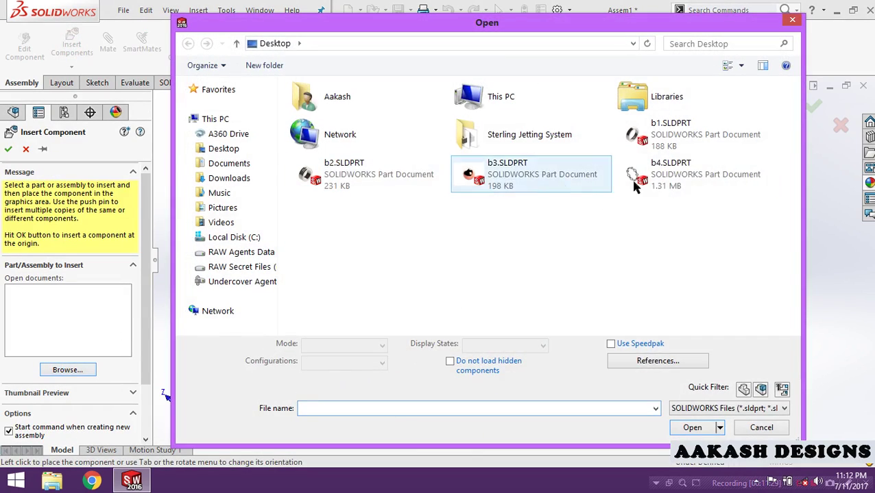
{"action": "double_click", "coordinate": [501, 180]}
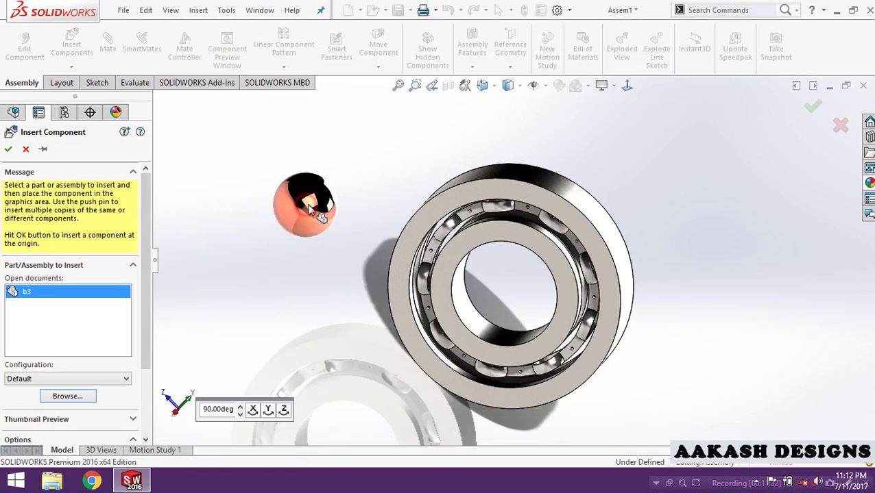
{"action": "left_click", "coordinate": [312, 204]}
{"action": "mouse_move", "coordinate": [312, 203]}
{"action": "middle_mouse_down"}
{"action": "mouse_move", "coordinate": [372, 318]}
{"action": "mouse_move", "coordinate": [394, 244]}
{"action": "mouse_move", "coordinate": [373, 283]}
{"action": "mouse_move", "coordinate": [383, 320]}
{"action": "mouse_move", "coordinate": [402, 320]}
{"action": "middle_mouse_up"}
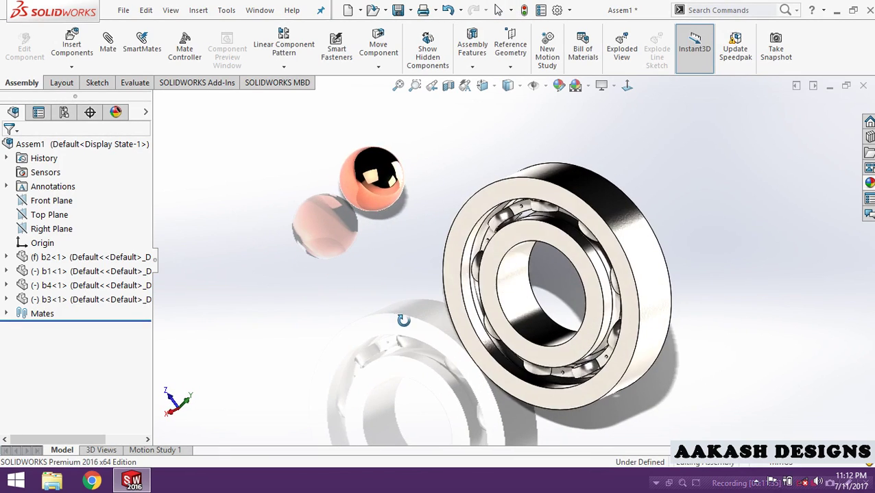
Step: Open b3 and reduce the R6 radius in Sketch1 to shrink the ball, then close the part
{"action": "left_click", "coordinate": [381, 193]}
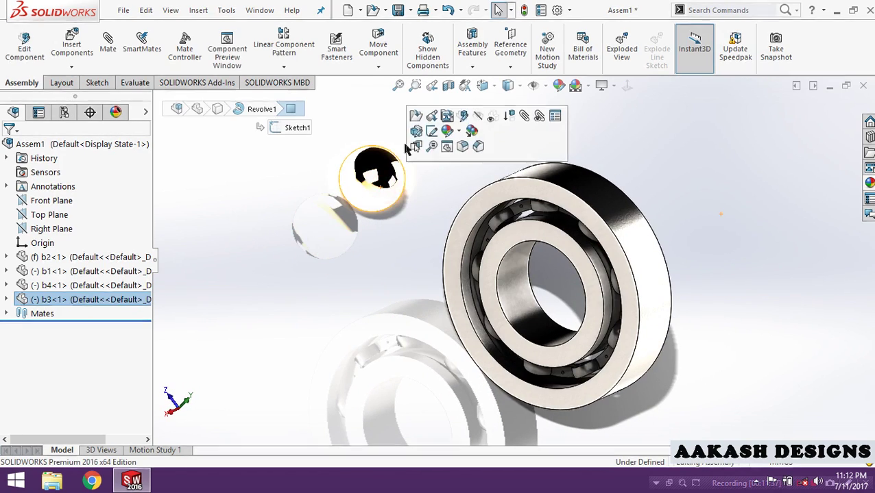
{"action": "left_click", "coordinate": [416, 118]}
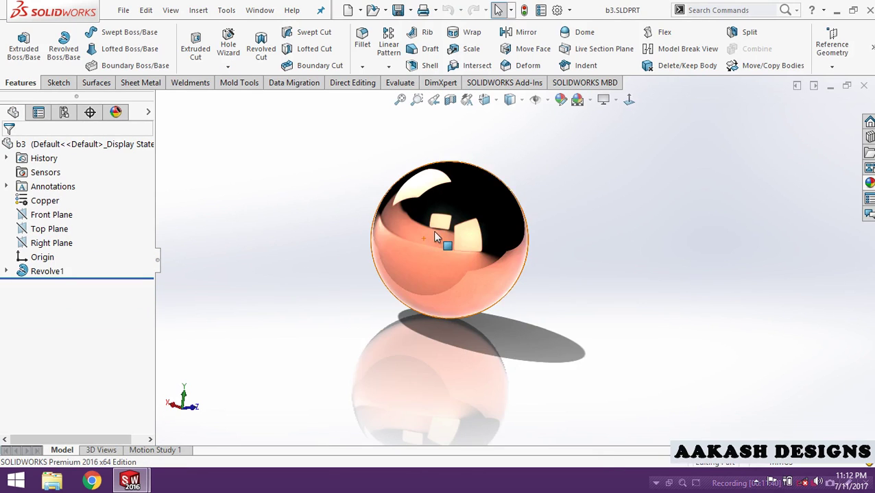
{"action": "left_click", "coordinate": [440, 231]}
{"action": "left_click", "coordinate": [485, 184]}
{"action": "left_click", "coordinate": [628, 99]}
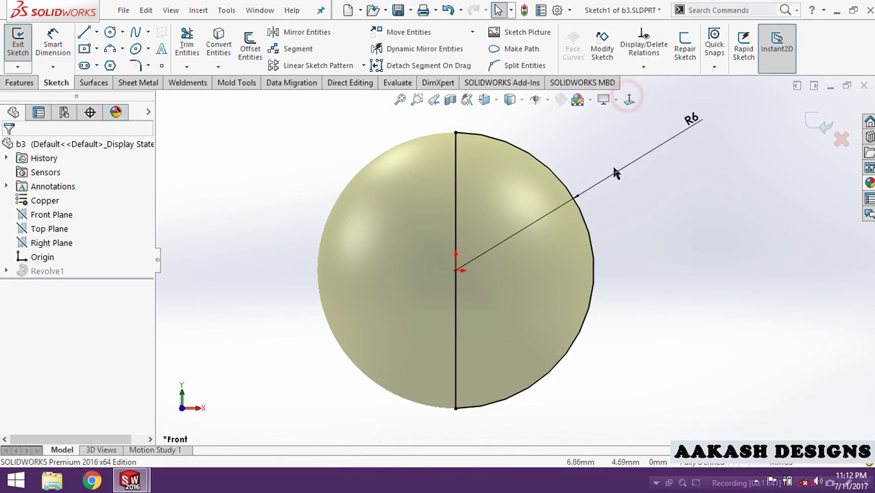
{"action": "left_click", "coordinate": [688, 126]}
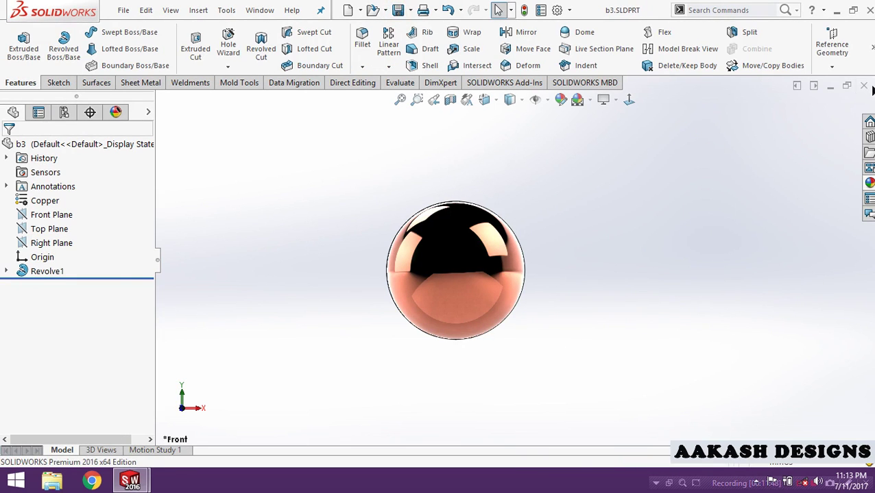
{"action": "left_click", "coordinate": [863, 86]}
Step: Rebuild the assembly, then hide the outer race b1 and inner race b2
{"action": "left_click", "coordinate": [118, 72]}
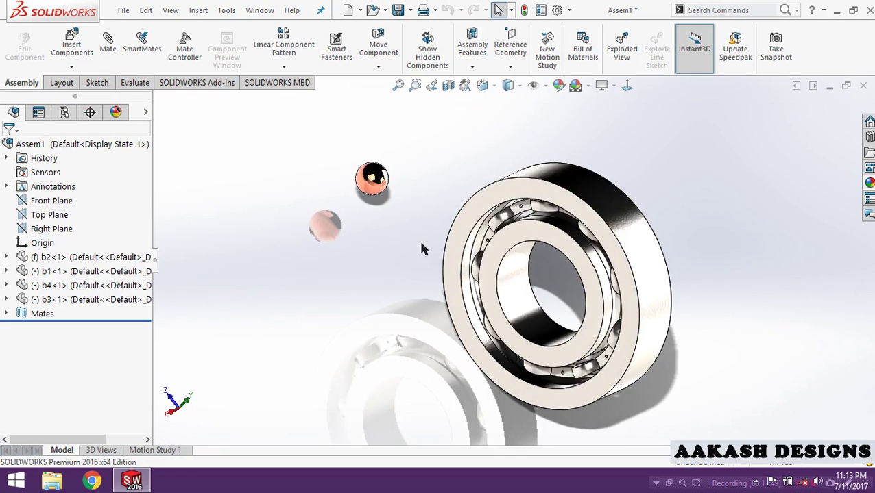
{"action": "left_click", "coordinate": [600, 184]}
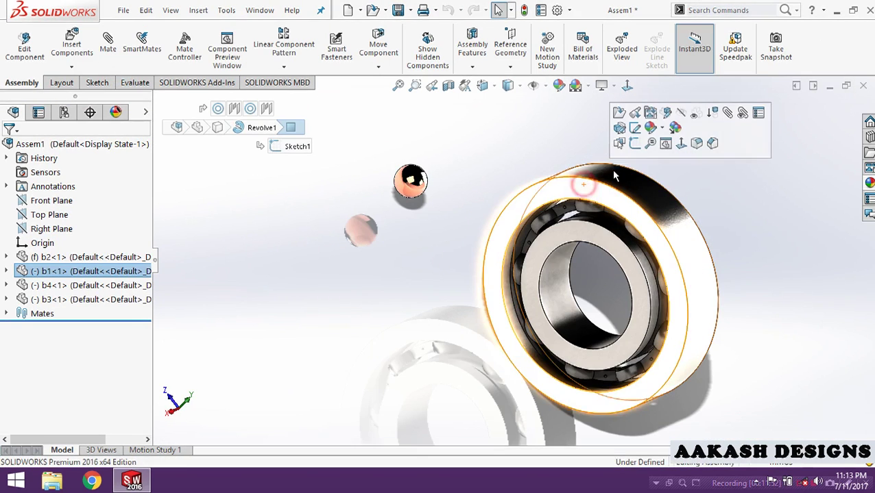
{"action": "left_click", "coordinate": [681, 114]}
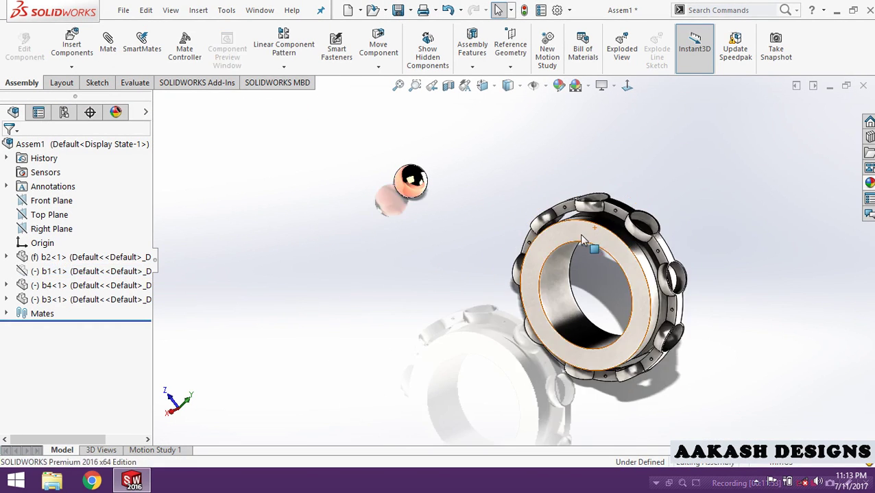
{"action": "left_click", "coordinate": [588, 242]}
{"action": "left_click", "coordinate": [676, 163]}
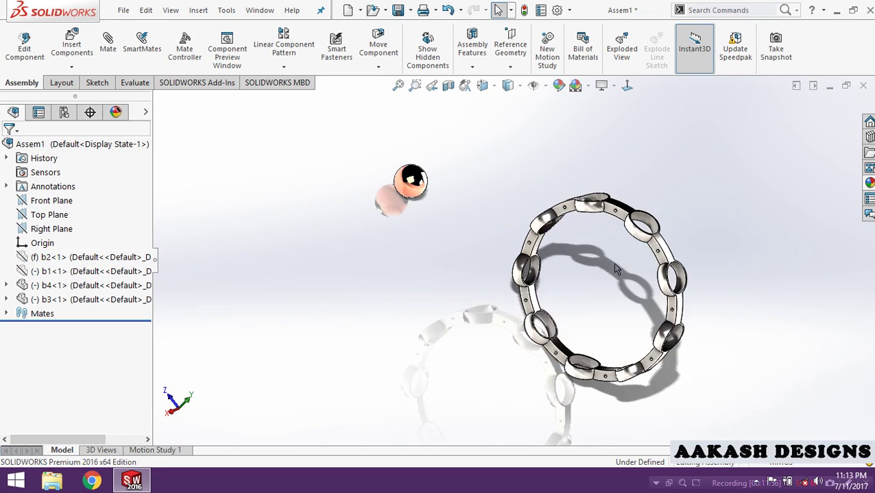
Step: Turn on temporary axes through the cage pockets and ball, viewing them up close
{"action": "mouse_move", "coordinate": [471, 125]}
{"action": "middle_mouse_down"}
{"action": "mouse_move", "coordinate": [406, 185]}
{"action": "mouse_move", "coordinate": [486, 120]}
{"action": "middle_mouse_up"}
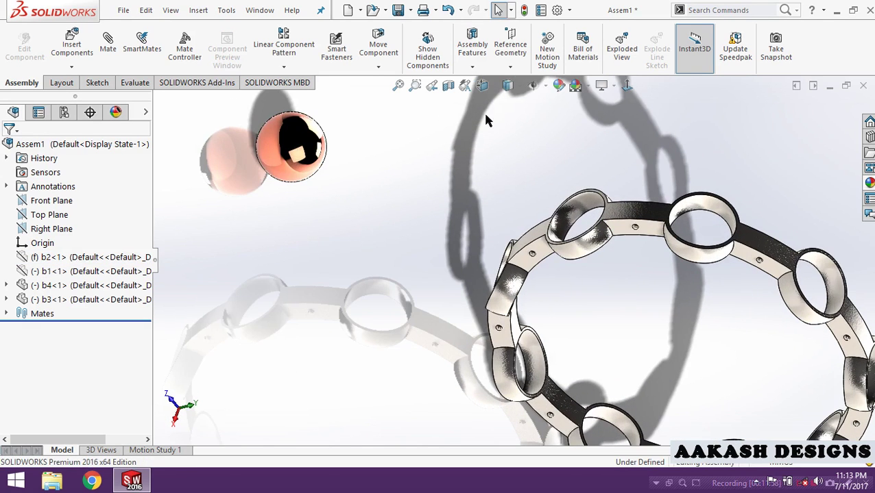
{"action": "left_click", "coordinate": [541, 87]}
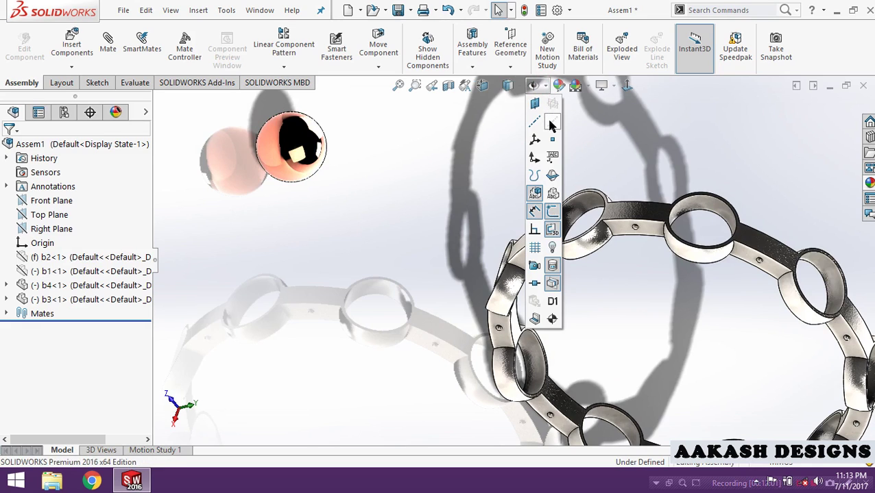
{"action": "left_click", "coordinate": [552, 126]}
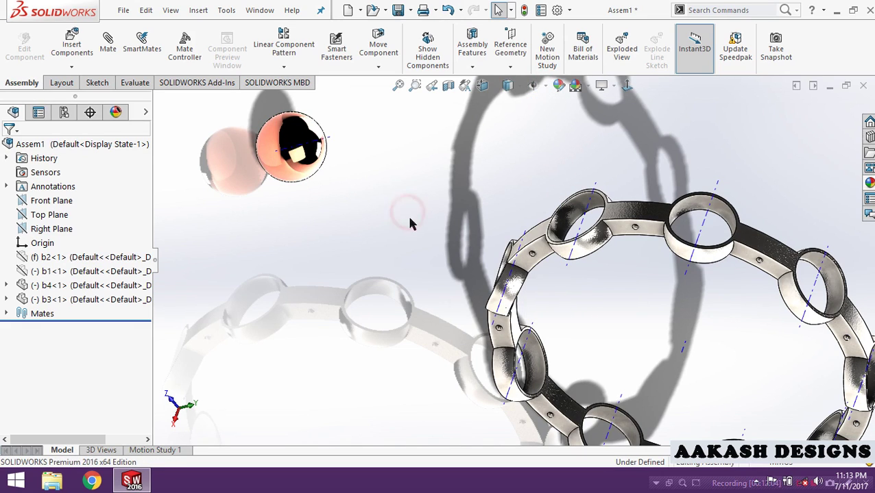
{"action": "mouse_move", "coordinate": [341, 209]}
{"action": "middle_mouse_down"}
{"action": "mouse_move", "coordinate": [408, 248]}
{"action": "mouse_move", "coordinate": [382, 256]}
{"action": "mouse_move", "coordinate": [402, 254]}
{"action": "mouse_move", "coordinate": [424, 286]}
{"action": "mouse_move", "coordinate": [416, 123]}
{"action": "mouse_move", "coordinate": [400, 152]}
{"action": "mouse_move", "coordinate": [400, 238]}
{"action": "mouse_move", "coordinate": [424, 200]}
{"action": "middle_mouse_up"}
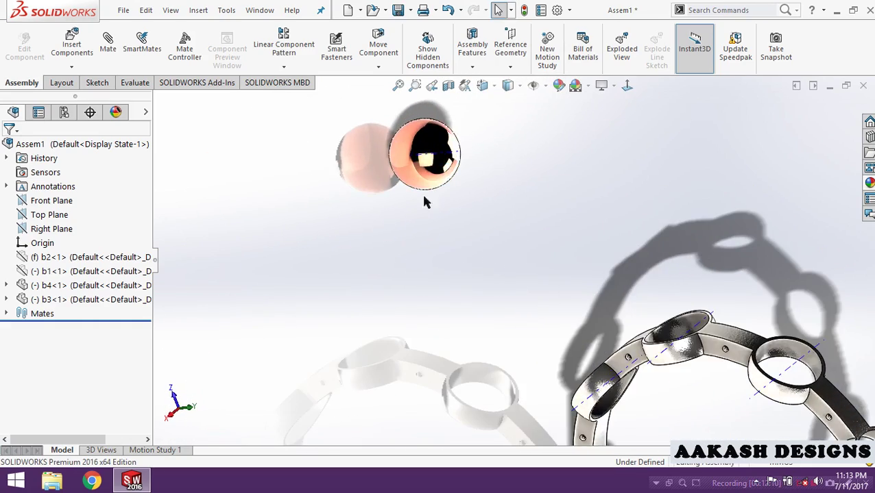
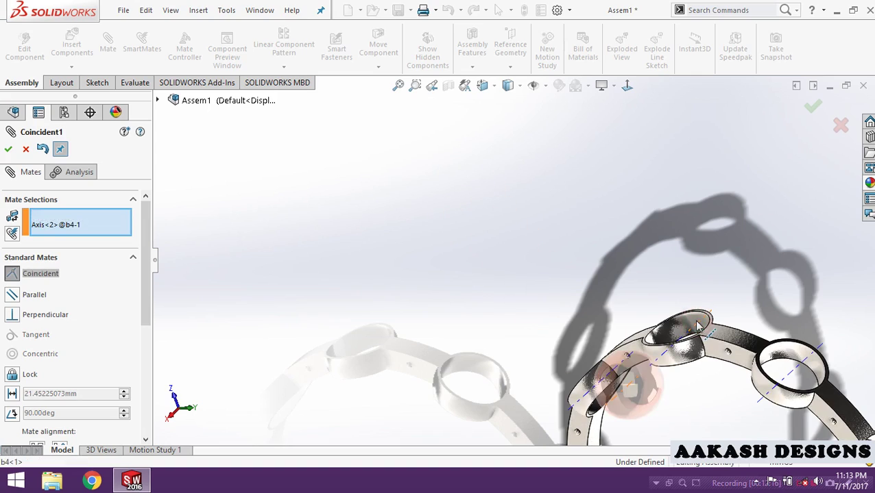
Step: Clear the pending mate selections and close the mate setup
{"action": "left_click", "coordinate": [842, 342]}
{"action": "scroll", "coordinate": [664, 322], "scroll_direction": "down", "scroll_amount": 3}
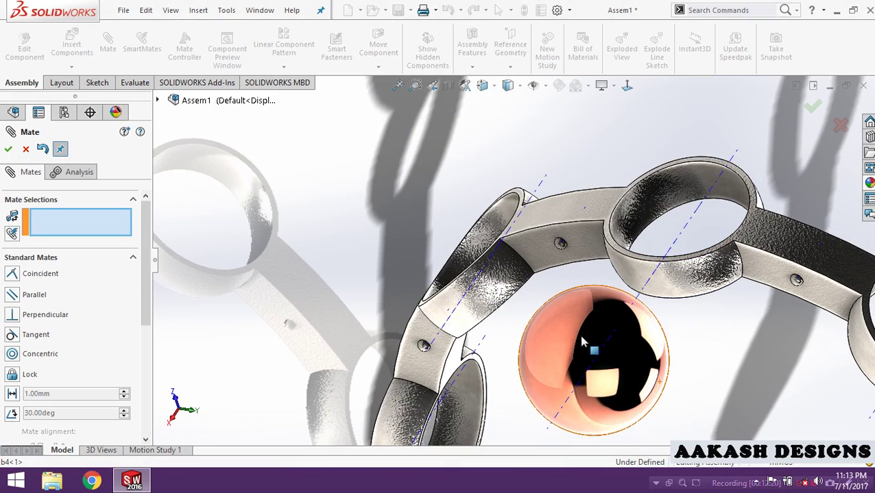
{"action": "scroll", "coordinate": [581, 341], "scroll_direction": "up", "scroll_amount": 2}
{"action": "scroll", "coordinate": [548, 295], "scroll_direction": "up", "scroll_amount": 3}
{"action": "scroll", "coordinate": [581, 237], "scroll_direction": "down", "scroll_amount": 4}
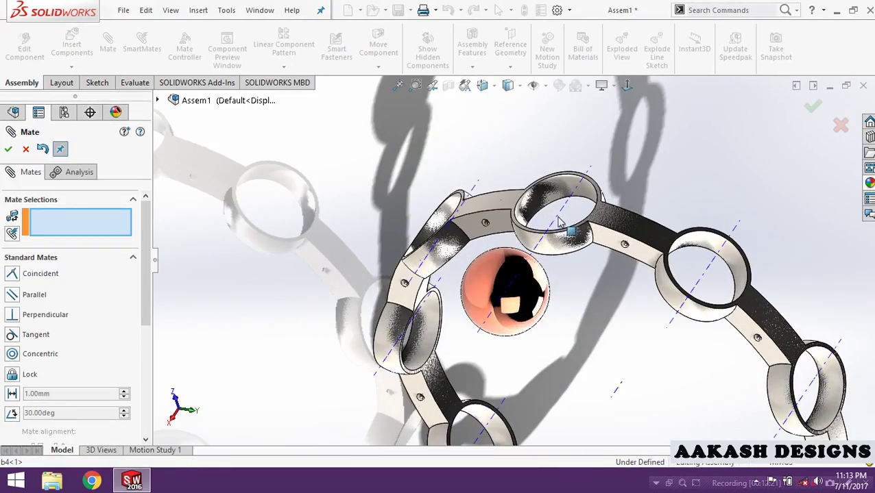
{"action": "mouse_move", "coordinate": [581, 236]}
{"action": "middle_mouse_down"}
{"action": "mouse_move", "coordinate": [502, 308]}
{"action": "mouse_move", "coordinate": [560, 296]}
{"action": "mouse_move", "coordinate": [517, 279]}
{"action": "middle_mouse_up"}
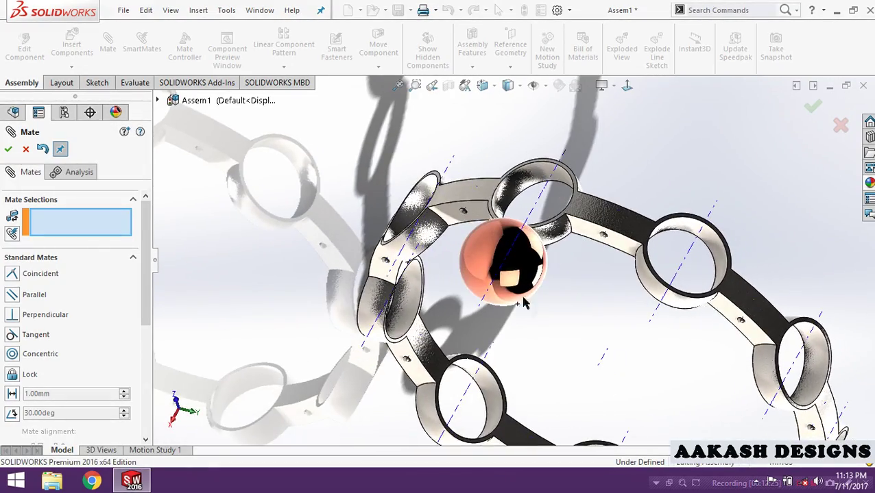
{"action": "left_click", "coordinate": [26, 150]}
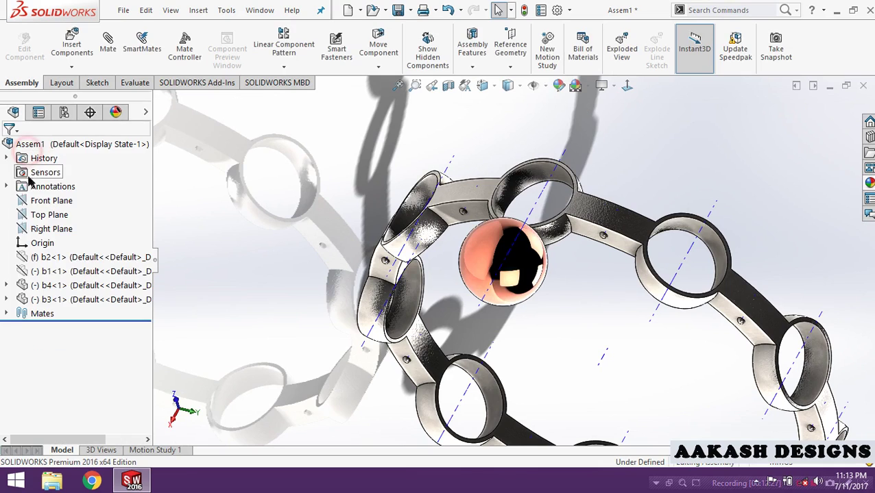
Step: Mate copper ball b3's Top Plane coincident with cage b4's Front Plane
{"action": "left_click", "coordinate": [79, 306]}
{"action": "left_click", "coordinate": [6, 300]}
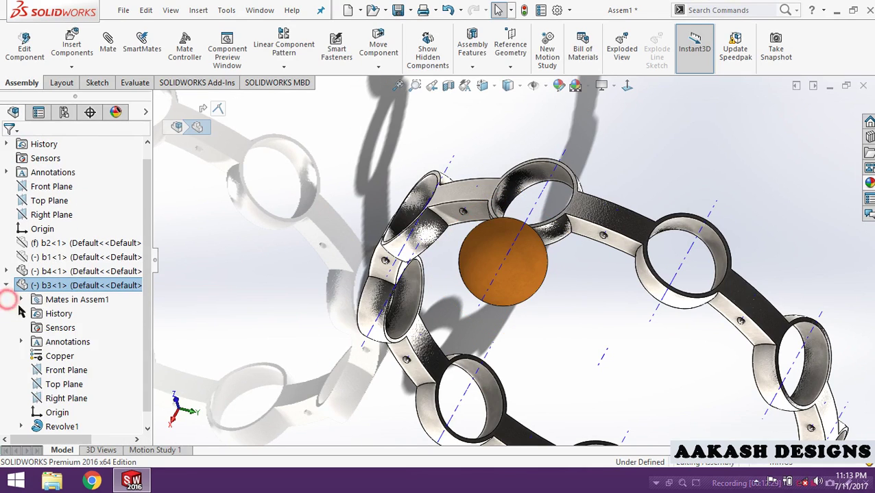
{"action": "left_click", "coordinate": [64, 386]}
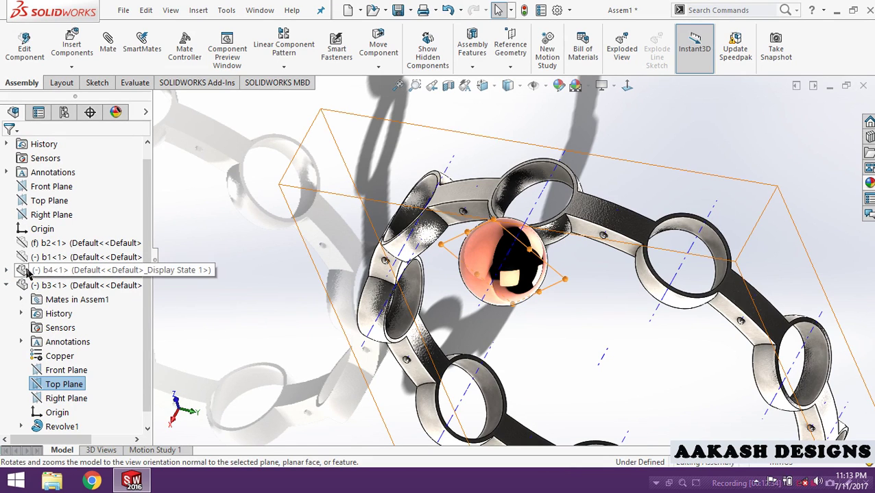
{"action": "left_click", "coordinate": [6, 271]}
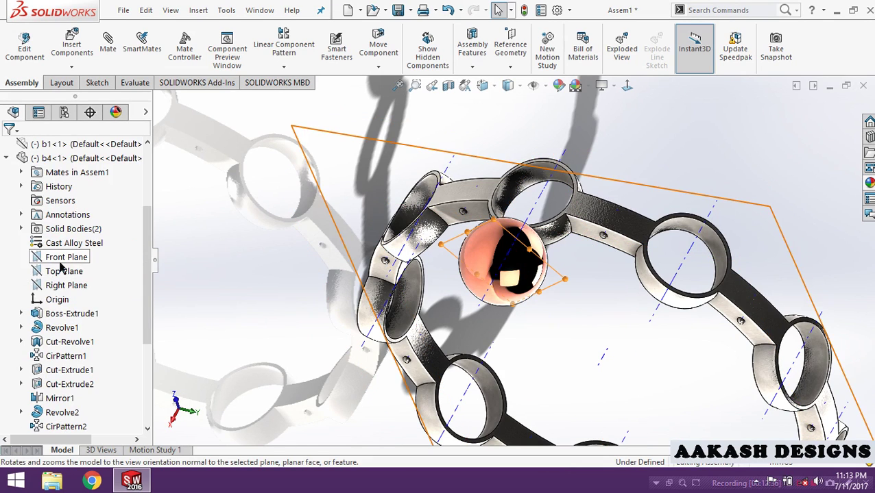
{"action": "left_click", "coordinate": [60, 261]}
{"action": "middle_click_drag", "start_coordinate": [201, 249], "coordinate": [241, 246]}
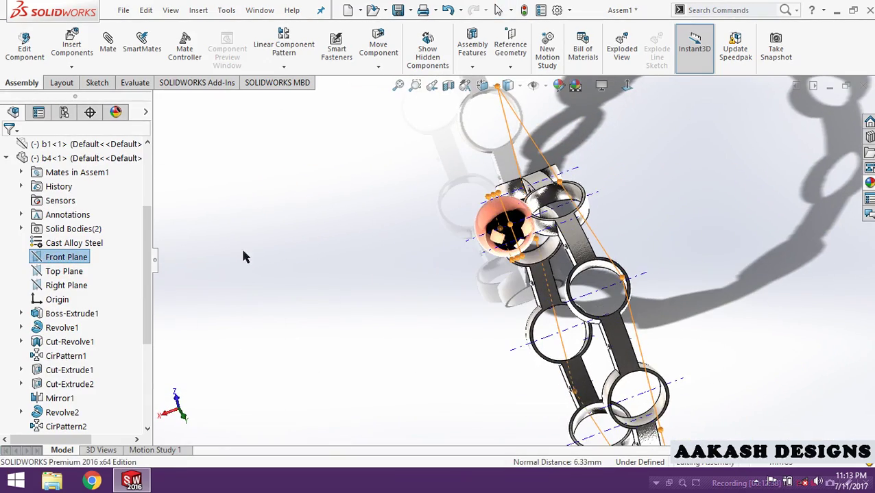
{"action": "left_click", "coordinate": [108, 48]}
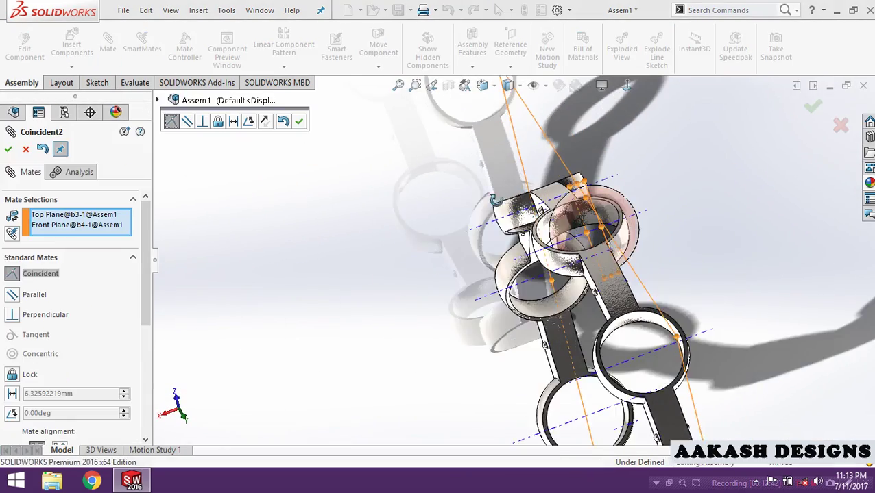
{"action": "mouse_move", "coordinate": [495, 200]}
{"action": "middle_mouse_down"}
{"action": "mouse_move", "coordinate": [518, 341]}
{"action": "mouse_move", "coordinate": [557, 283]}
{"action": "mouse_move", "coordinate": [509, 220]}
{"action": "middle_mouse_up"}
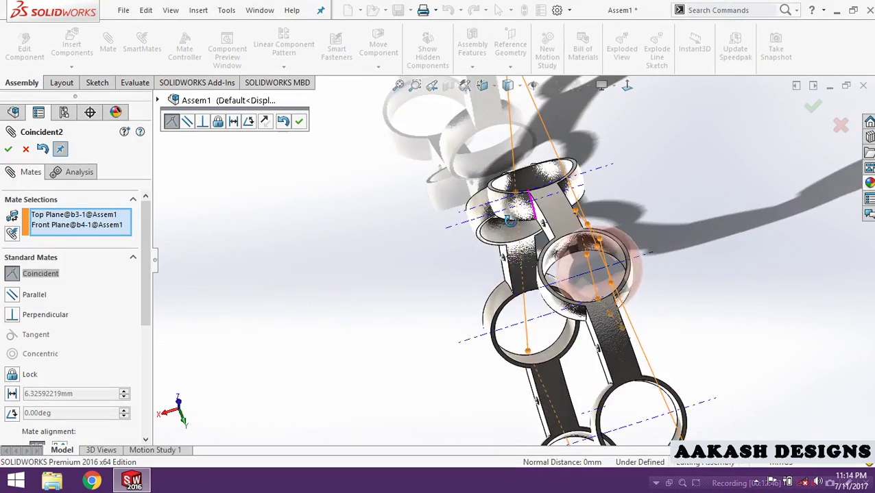
{"action": "scroll", "coordinate": [521, 223], "scroll_direction": "down", "scroll_amount": 2}
{"action": "scroll", "coordinate": [549, 231], "scroll_direction": "down", "scroll_amount": 2}
{"action": "scroll", "coordinate": [318, 140], "scroll_direction": "down", "scroll_amount": 2}
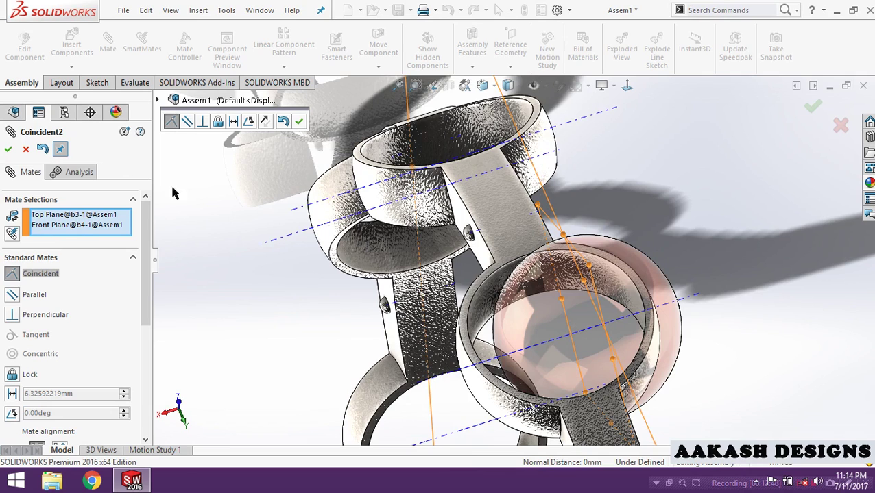
{"action": "right_click", "coordinate": [261, 235]}
{"action": "right_click", "coordinate": [298, 233]}
Step: Reorient the assembly and bring up the Reference Geometry types to make a plane
{"action": "middle_click_drag", "start_coordinate": [314, 238], "coordinate": [559, 85]}
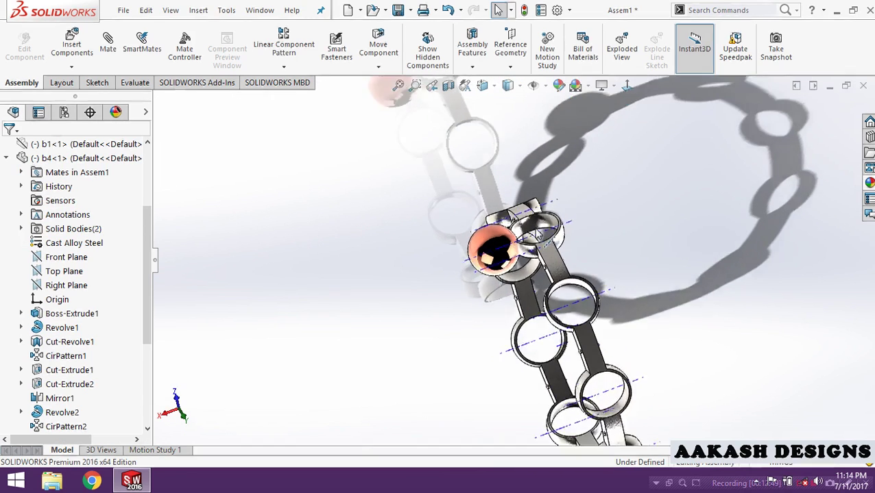
{"action": "left_click", "coordinate": [534, 90]}
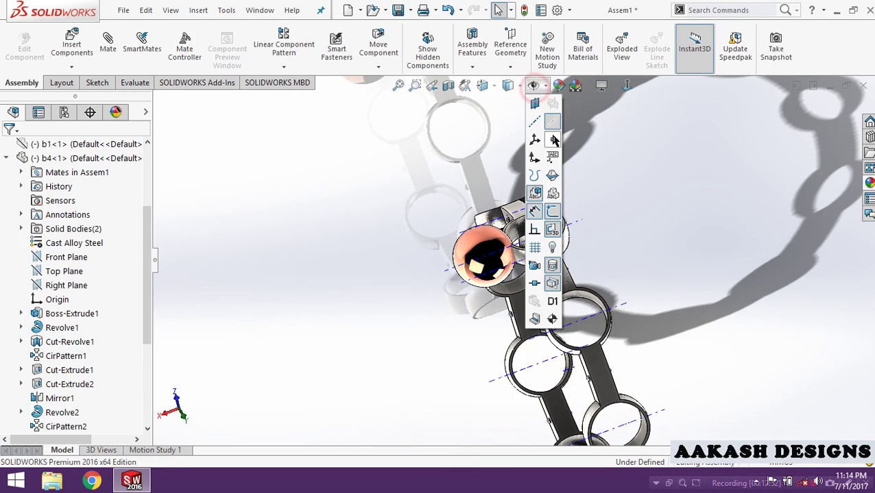
{"action": "scroll", "coordinate": [607, 279], "scroll_direction": "down", "scroll_amount": 5}
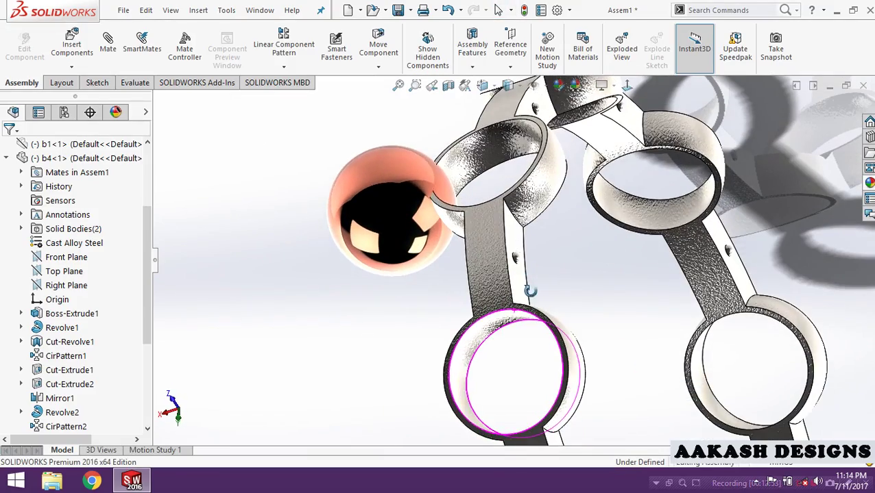
{"action": "left_click", "coordinate": [505, 54]}
Step: Create PLANE1 as a mid plane between two opposite cage faces
{"action": "left_click", "coordinate": [521, 82]}
{"action": "scroll", "coordinate": [515, 287], "scroll_direction": "down", "scroll_amount": 3}
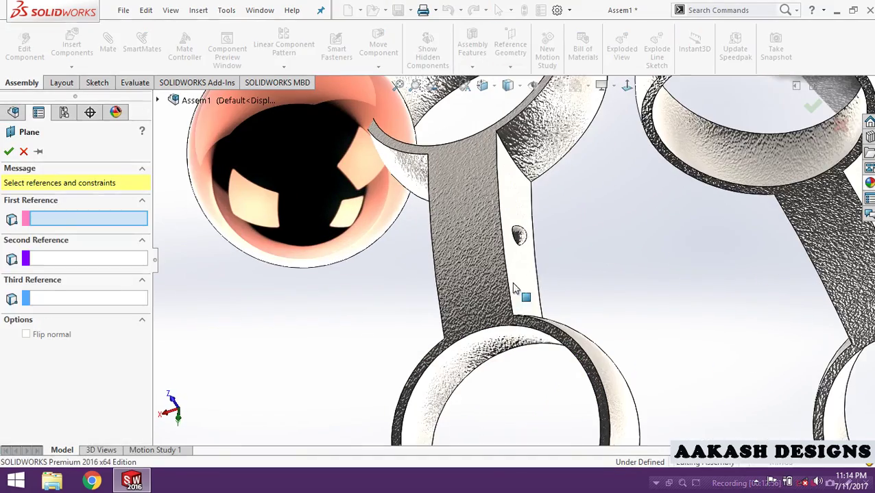
{"action": "left_click", "coordinate": [522, 269]}
{"action": "middle_click_drag", "start_coordinate": [522, 268], "coordinate": [421, 283]}
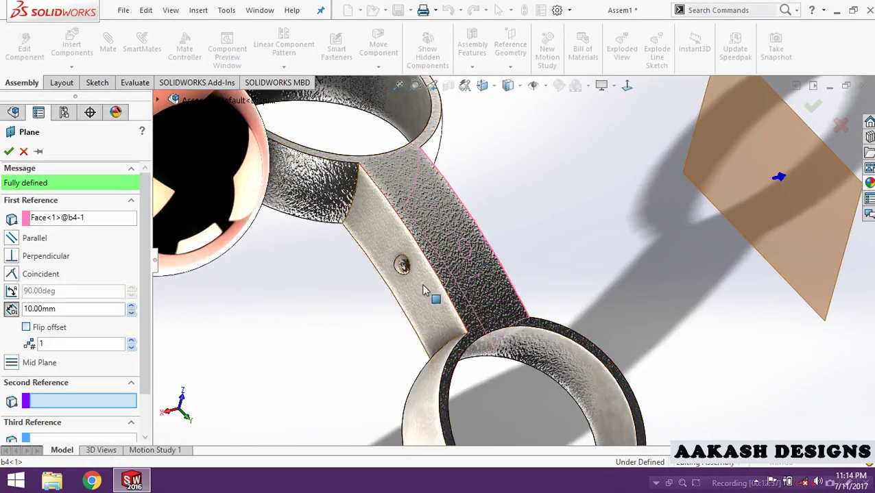
{"action": "left_click", "coordinate": [421, 284]}
{"action": "left_click", "coordinate": [812, 106]}
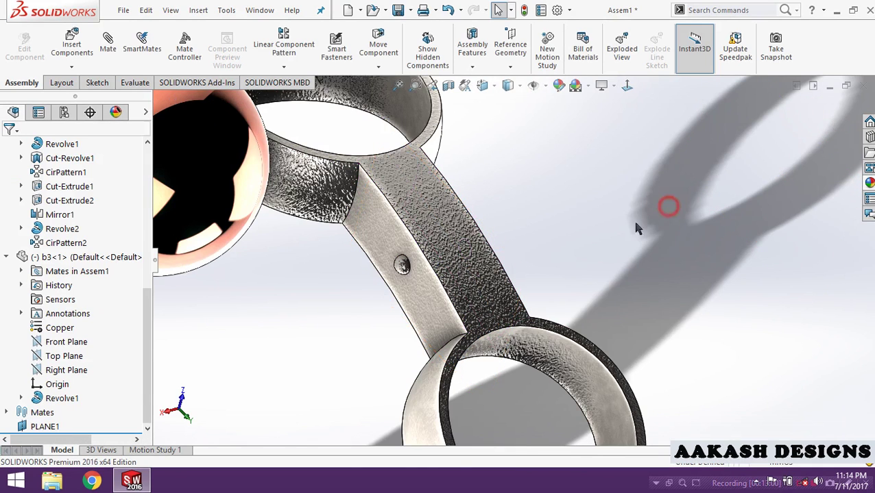
Step: Collapse the ball and cage feature lists in the FeatureManager tree
{"action": "middle_click_drag", "start_coordinate": [634, 225], "coordinate": [509, 284]}
{"action": "scroll", "coordinate": [456, 279], "scroll_direction": "up", "scroll_amount": 3}
{"action": "scroll", "coordinate": [364, 246], "scroll_direction": "up", "scroll_amount": 3}
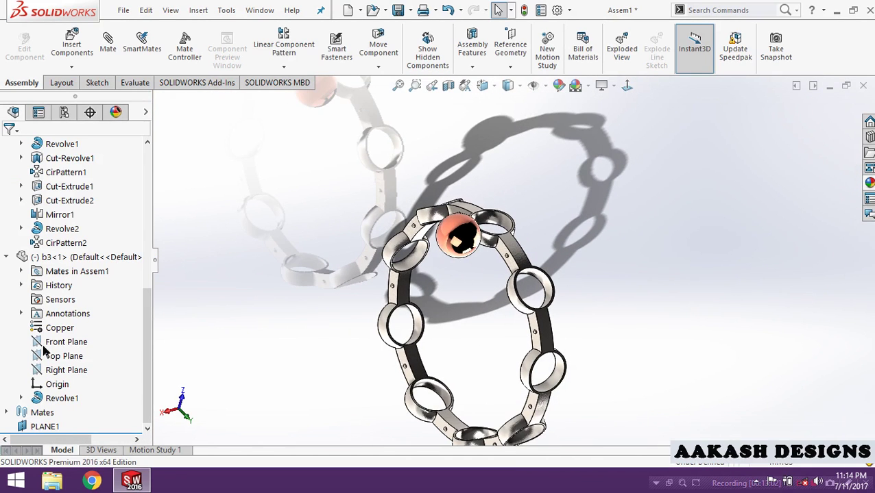
{"action": "left_click", "coordinate": [6, 257]}
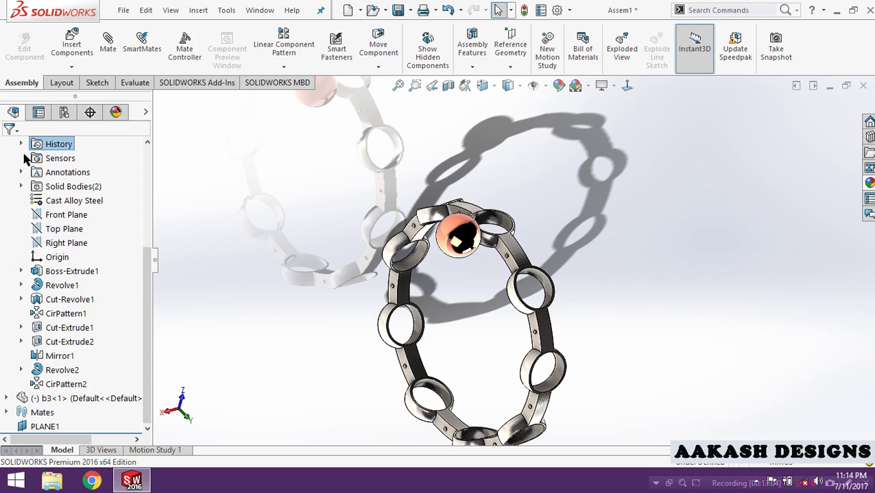
{"action": "scroll", "coordinate": [11, 394], "scroll_direction": "up", "scroll_amount": 1}
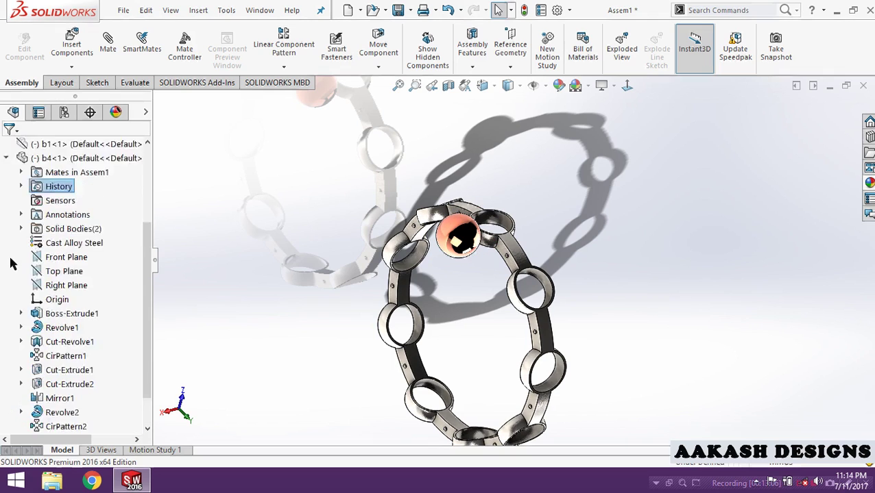
{"action": "scroll", "coordinate": [13, 261], "scroll_direction": "up", "scroll_amount": 2}
{"action": "scroll", "coordinate": [41, 335], "scroll_direction": "up", "scroll_amount": 3}
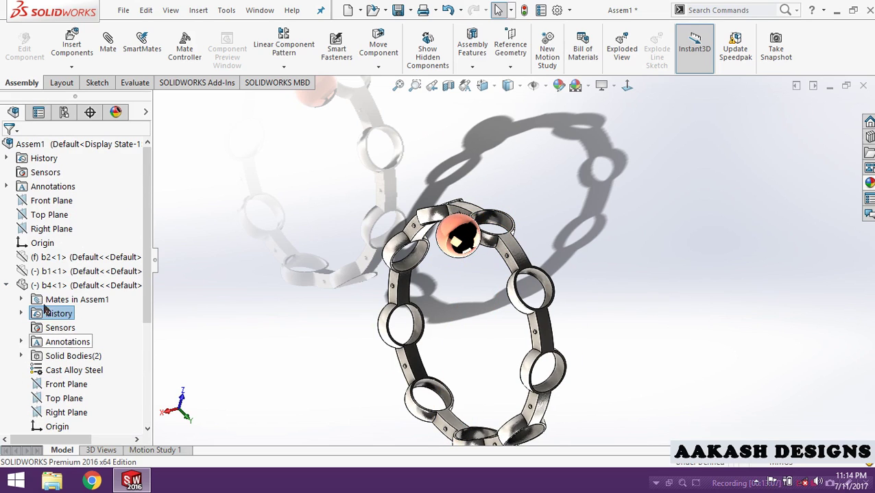
{"action": "left_click", "coordinate": [7, 285]}
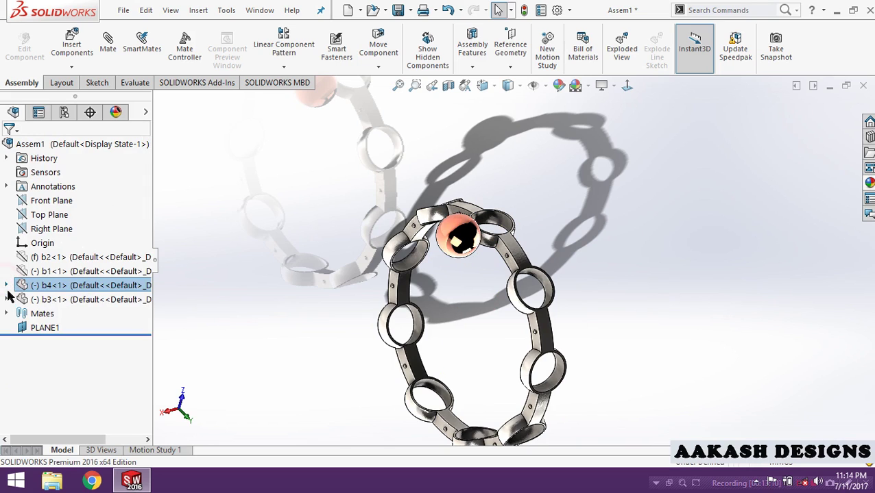
Step: Mate the ball's Top Plane coincident to PLANE1, seating it in a cage pocket
{"action": "left_click", "coordinate": [7, 300]}
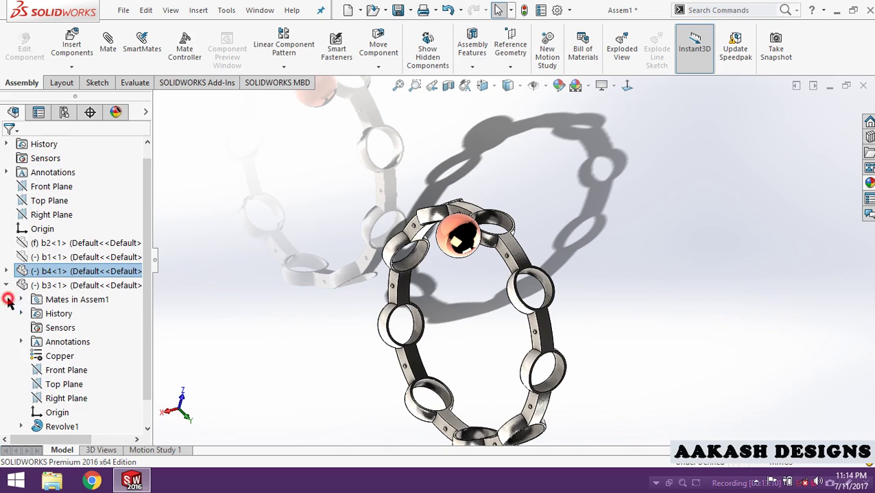
{"action": "left_click", "coordinate": [61, 388]}
{"action": "middle_click_drag", "start_coordinate": [285, 283], "coordinate": [256, 309]}
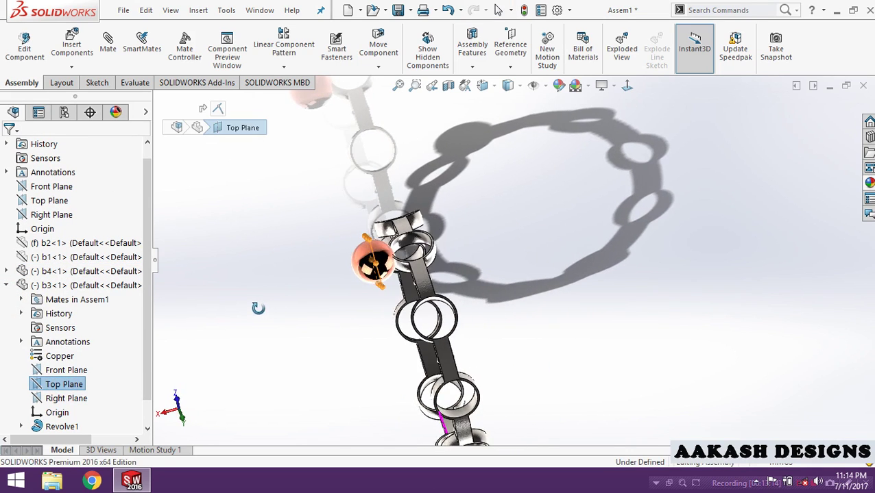
{"action": "left_click_drag", "start_coordinate": [150, 361], "coordinate": [134, 403]}
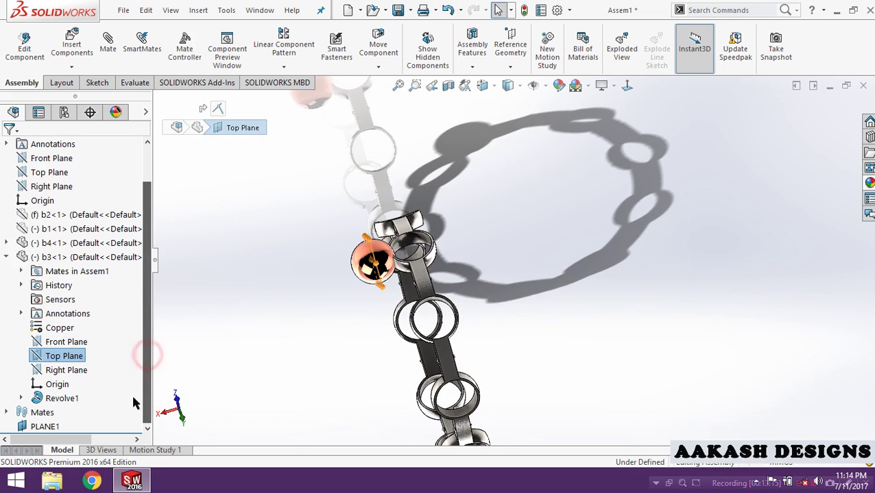
{"action": "left_click", "coordinate": [48, 427]}
{"action": "scroll", "coordinate": [336, 253], "scroll_direction": "down", "scroll_amount": 3}
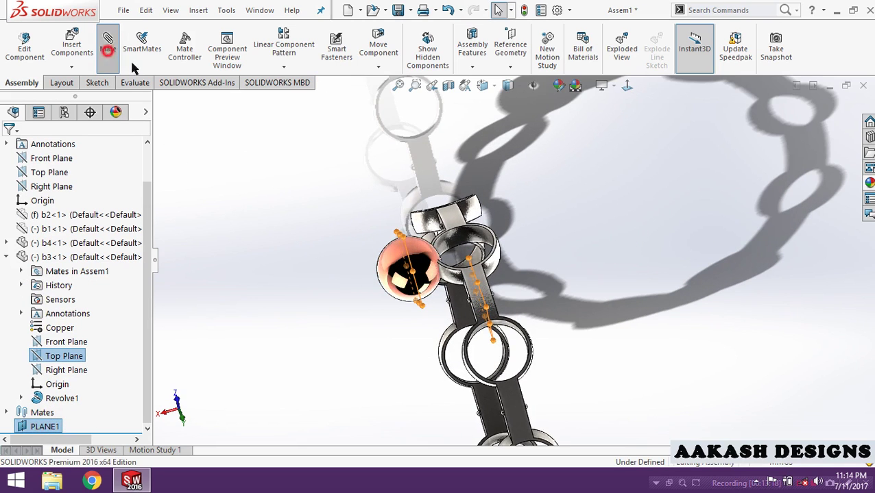
{"action": "left_click", "coordinate": [703, 229]}
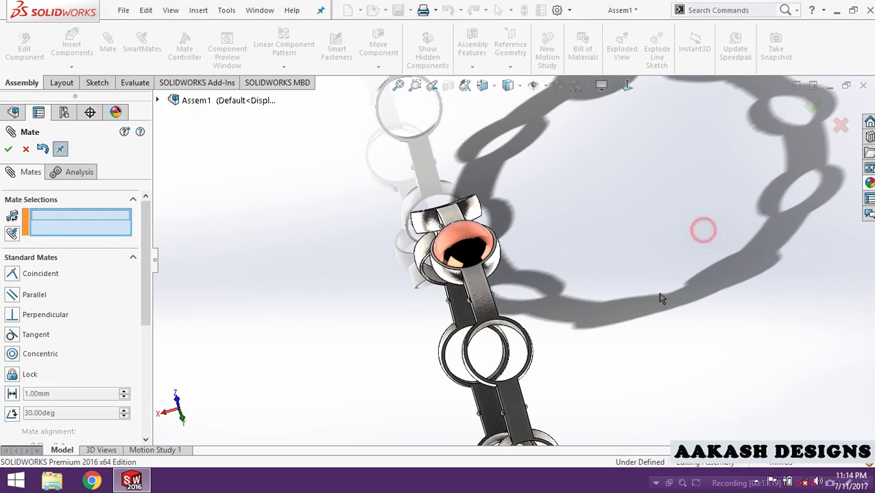
{"action": "scroll", "coordinate": [516, 305], "scroll_direction": "up", "scroll_amount": 5}
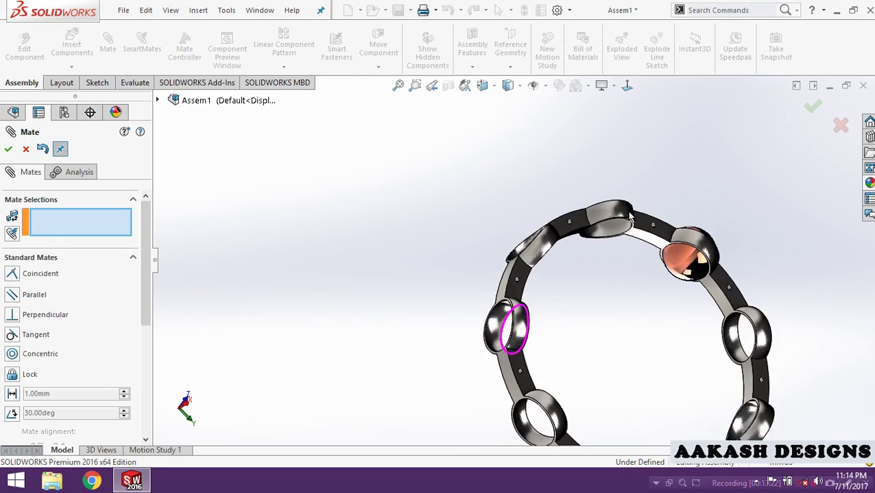
{"action": "mouse_move", "coordinate": [584, 308]}
{"action": "middle_mouse_down"}
{"action": "mouse_move", "coordinate": [533, 286]}
{"action": "mouse_move", "coordinate": [586, 316]}
{"action": "middle_mouse_up"}
{"action": "scroll", "coordinate": [549, 288], "scroll_direction": "down", "scroll_amount": 3}
{"action": "key", "text": "Escape"}
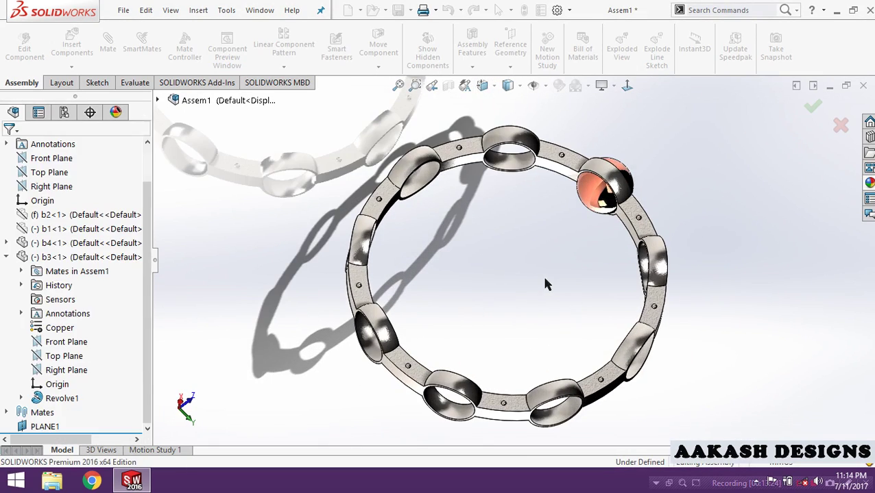
{"action": "middle_click_drag", "start_coordinate": [544, 282], "coordinate": [557, 283]}
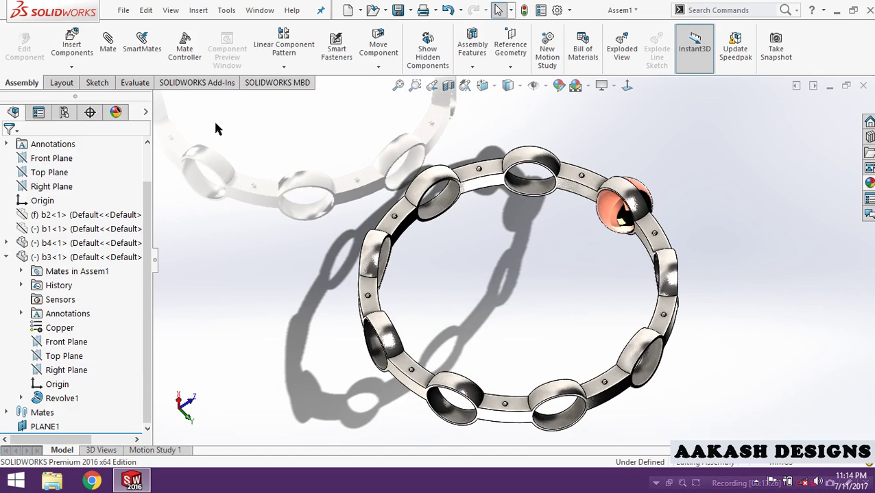
{"action": "left_click", "coordinate": [283, 67]}
Step: Circularly pattern ball b3 about the cage's circular edge: 9 equally spaced instances over 360°
{"action": "left_click", "coordinate": [291, 99]}
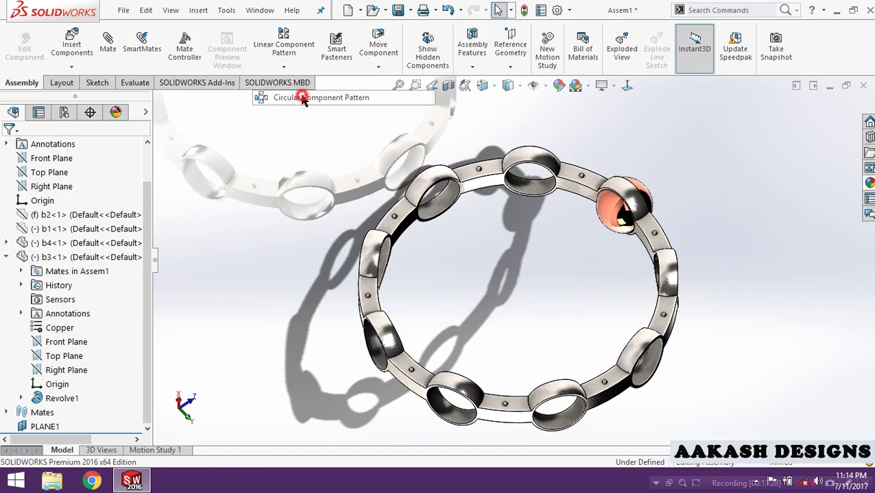
{"action": "left_click", "coordinate": [601, 218]}
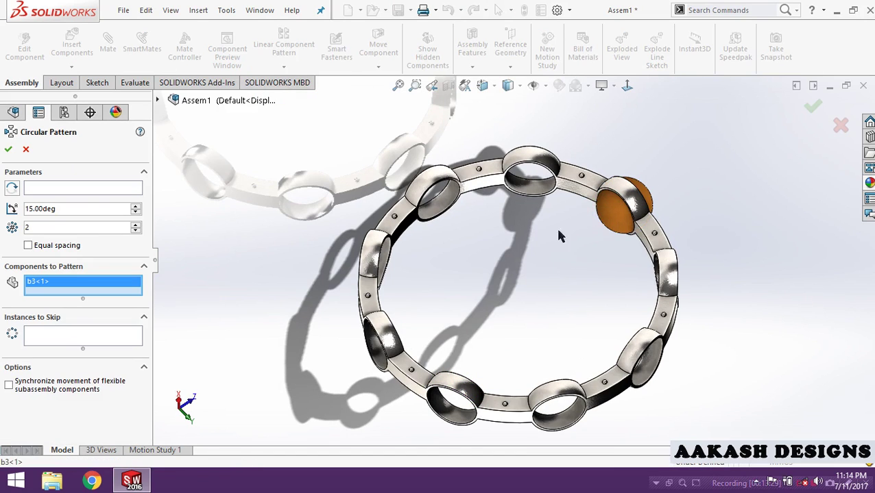
{"action": "left_click", "coordinate": [81, 183]}
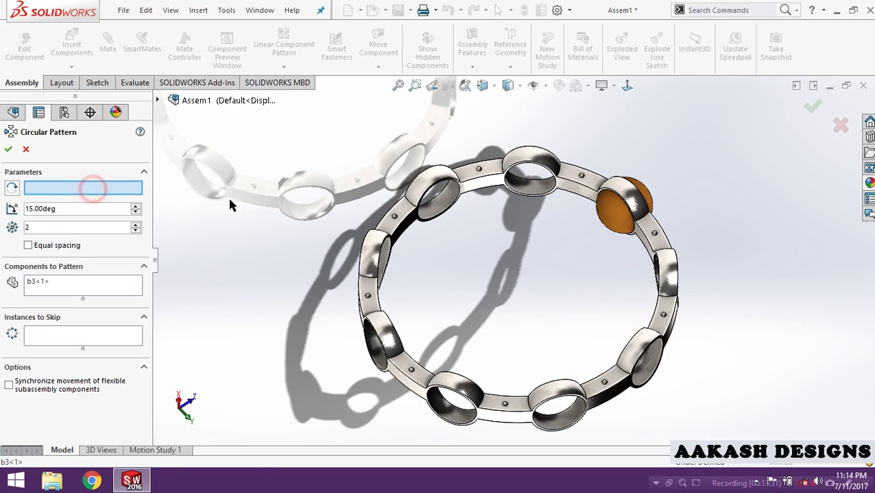
{"action": "left_click", "coordinate": [478, 184]}
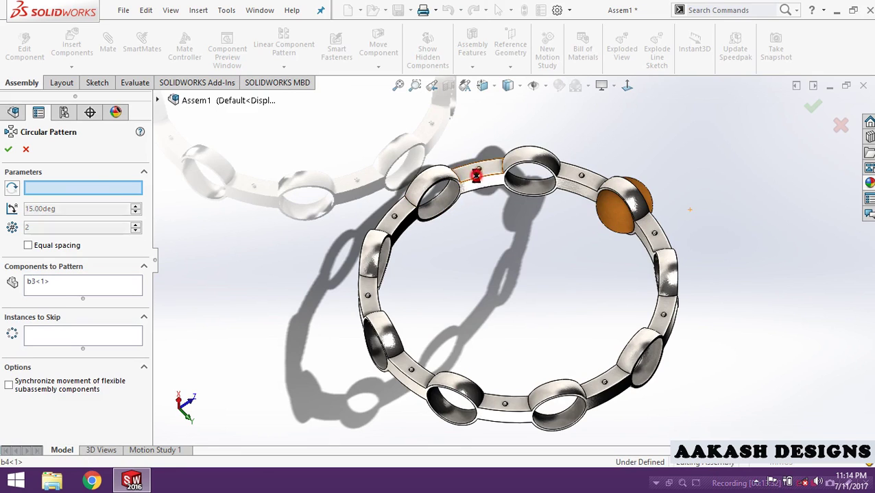
{"action": "right_click", "coordinate": [112, 188]}
{"action": "left_click", "coordinate": [122, 194]}
{"action": "left_click", "coordinate": [484, 182]}
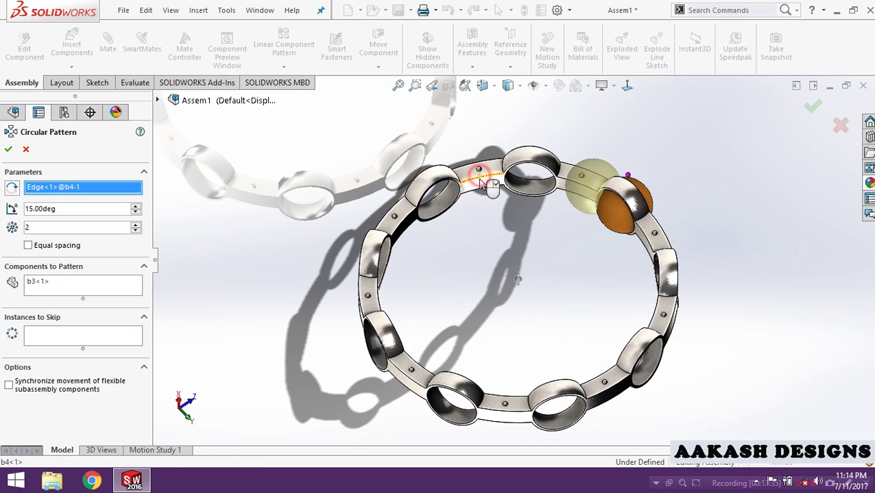
{"action": "left_click", "coordinate": [28, 245]}
{"action": "type", "text": "9"}
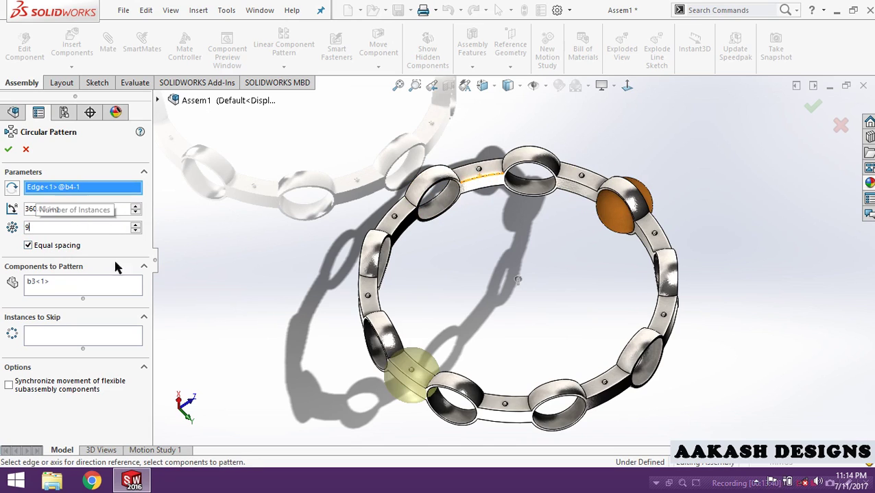
{"action": "left_click", "coordinate": [253, 282]}
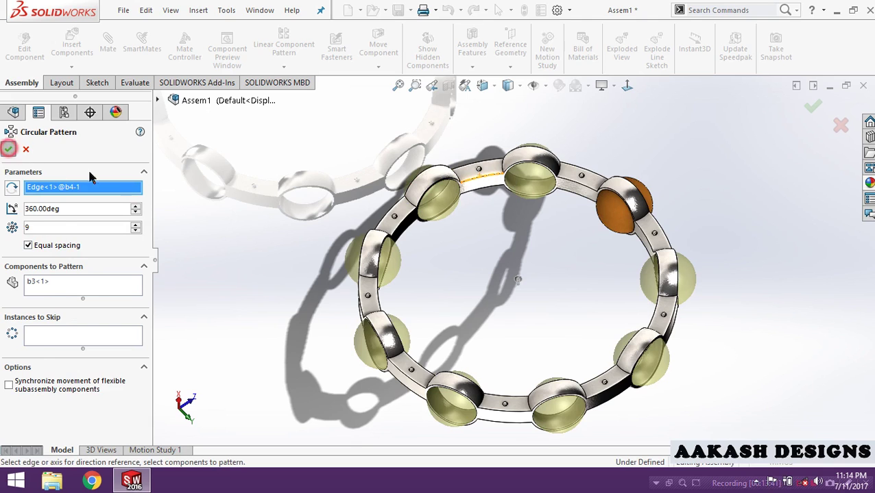
{"action": "key", "text": "Return"}
{"action": "middle_click_drag", "start_coordinate": [228, 211], "coordinate": [449, 249]}
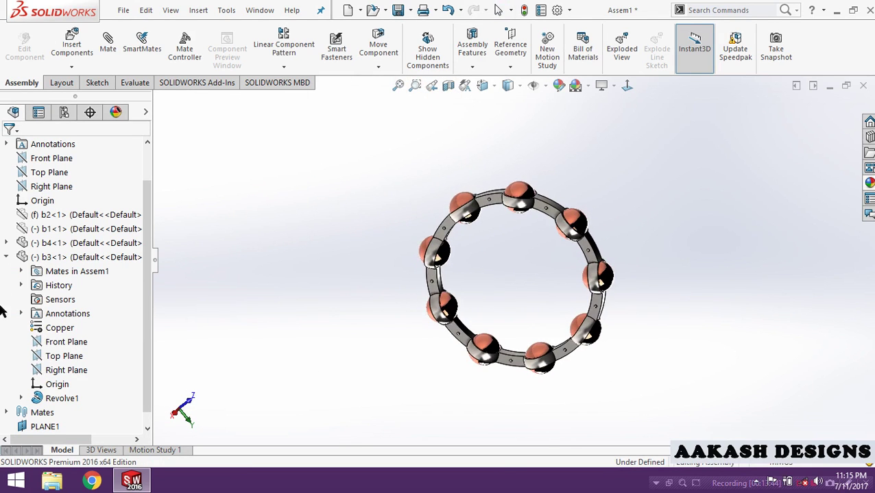
Step: Show the hidden inner race b1 and outer race b2, then inspect the full bearing
{"action": "left_click", "coordinate": [6, 257]}
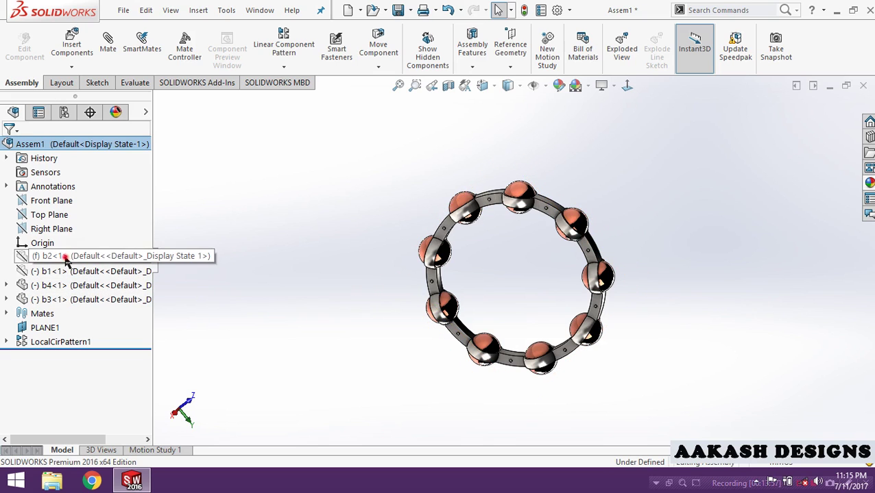
{"action": "left_click", "coordinate": [68, 256]}
{"action": "left_click", "coordinate": [122, 229]}
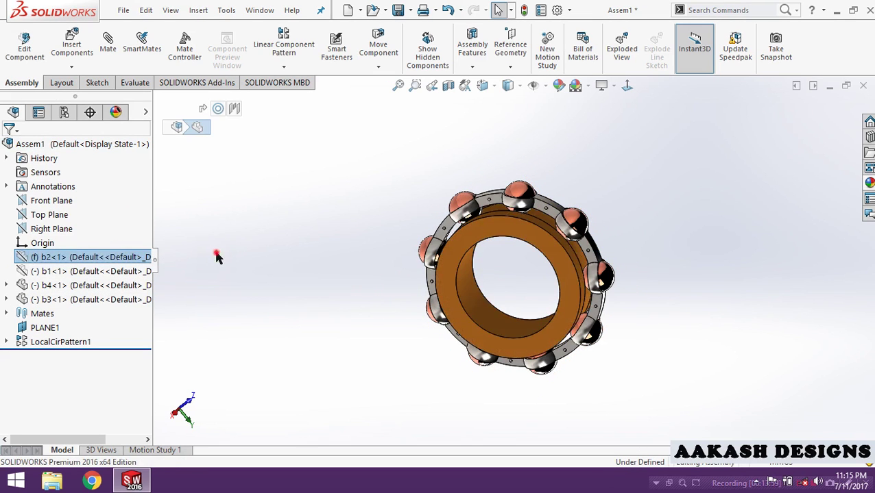
{"action": "left_click", "coordinate": [79, 270]}
{"action": "left_click", "coordinate": [141, 240]}
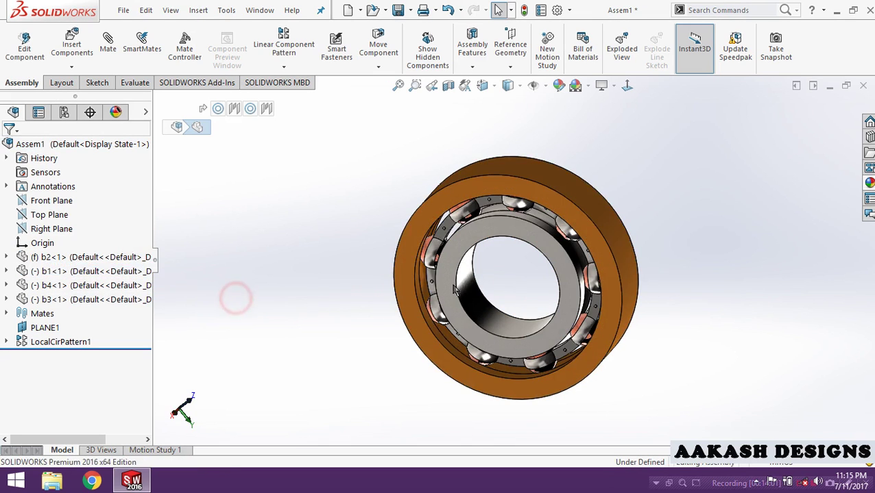
{"action": "scroll", "coordinate": [428, 260], "scroll_direction": "down", "scroll_amount": 5}
{"action": "mouse_move", "coordinate": [428, 260]}
{"action": "middle_mouse_down"}
{"action": "mouse_move", "coordinate": [505, 246]}
{"action": "mouse_move", "coordinate": [531, 255]}
{"action": "mouse_move", "coordinate": [524, 244]}
{"action": "mouse_move", "coordinate": [513, 250]}
{"action": "mouse_move", "coordinate": [523, 254]}
{"action": "mouse_move", "coordinate": [525, 241]}
{"action": "middle_mouse_up"}
{"action": "scroll", "coordinate": [514, 253], "scroll_direction": "up", "scroll_amount": 5}
{"action": "scroll", "coordinate": [535, 253], "scroll_direction": "down", "scroll_amount": 3}
{"action": "scroll", "coordinate": [490, 196], "scroll_direction": "down", "scroll_amount": 2}
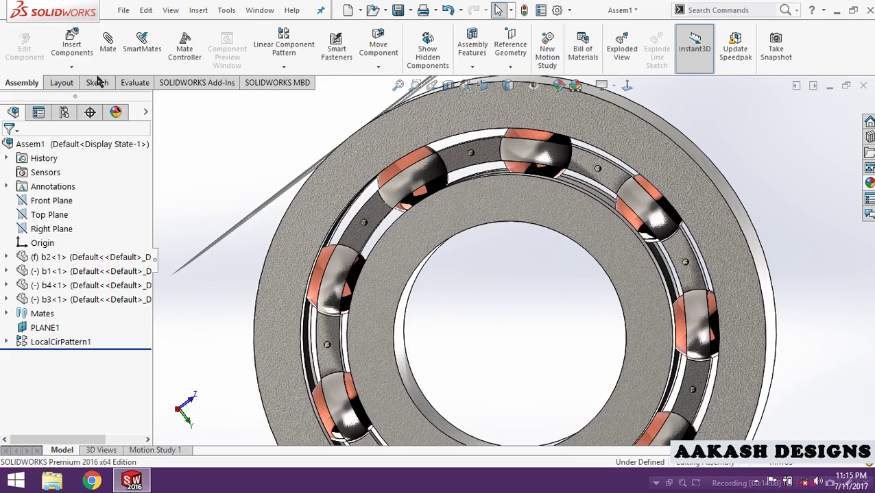
Step: Start a new mate and choose the Gear mechanical mate type
{"action": "left_click", "coordinate": [107, 42]}
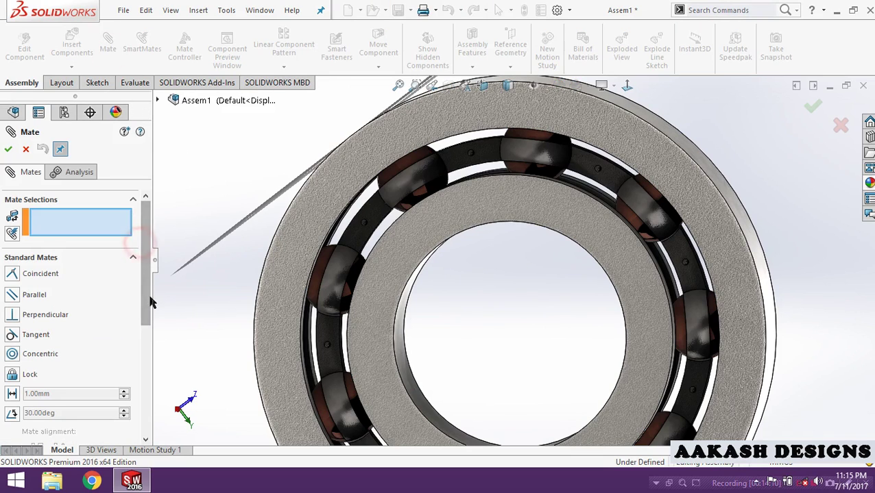
{"action": "scroll", "coordinate": [151, 301], "scroll_direction": "down", "scroll_amount": 5}
{"action": "left_click", "coordinate": [56, 271]}
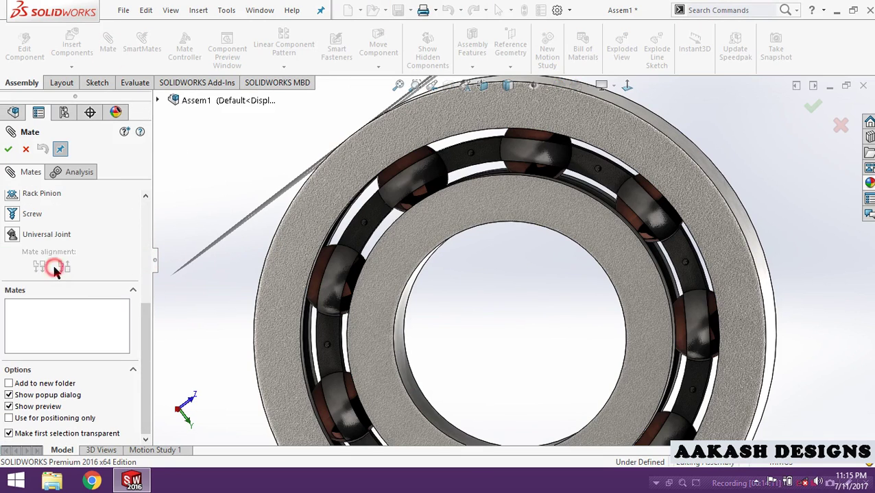
{"action": "left_click_drag", "start_coordinate": [146, 366], "coordinate": [154, 281]}
{"action": "left_click", "coordinate": [20, 338]}
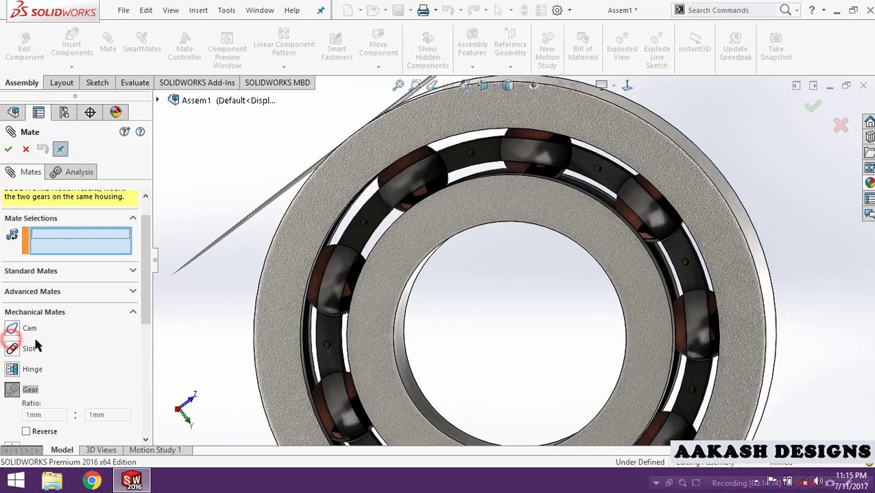
{"action": "scroll", "coordinate": [499, 225], "scroll_direction": "down", "scroll_amount": 2}
{"action": "scroll", "coordinate": [455, 204], "scroll_direction": "down", "scroll_amount": 2}
{"action": "scroll", "coordinate": [445, 202], "scroll_direction": "up", "scroll_amount": 1}
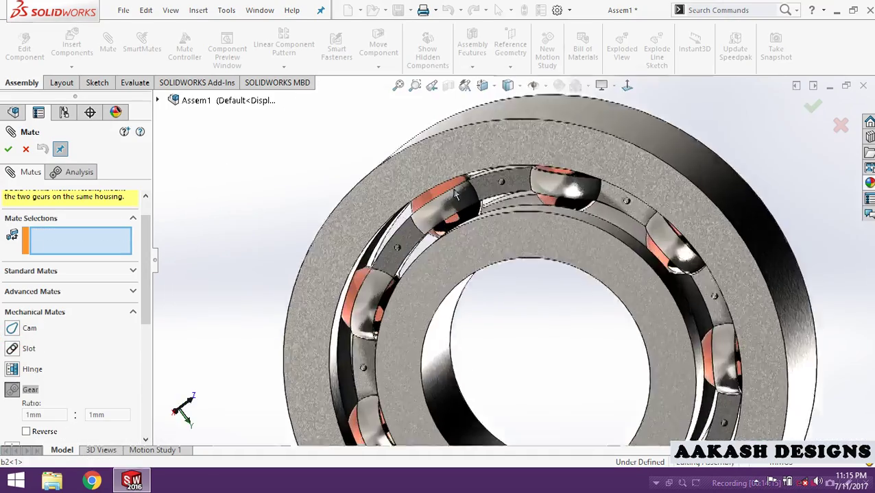
{"action": "scroll", "coordinate": [485, 197], "scroll_direction": "down", "scroll_amount": 2}
{"action": "scroll", "coordinate": [493, 206], "scroll_direction": "down", "scroll_amount": 2}
{"action": "scroll", "coordinate": [508, 224], "scroll_direction": "down", "scroll_amount": 2}
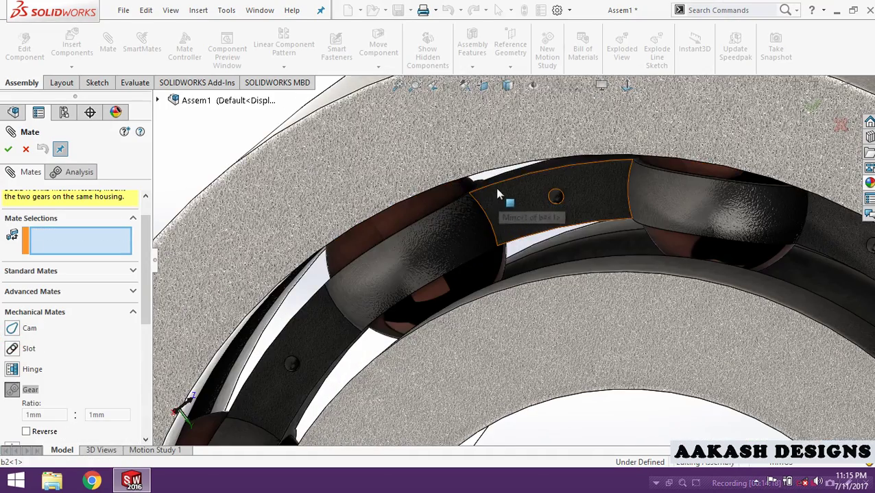
Step: Link the race edge and cage edge with a reversed 36mm:34mm gear mate
{"action": "left_click", "coordinate": [501, 189]}
{"action": "left_click", "coordinate": [501, 189]}
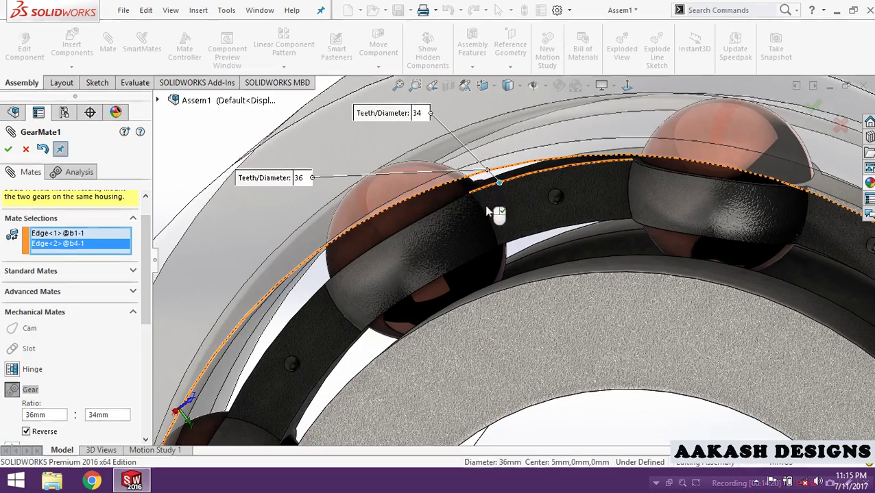
{"action": "left_click", "coordinate": [8, 150]}
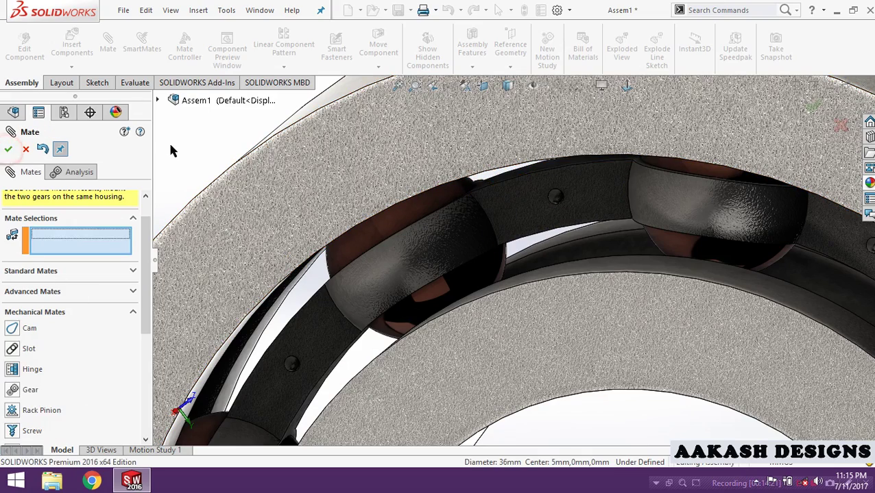
{"action": "key", "text": "Escape"}
{"action": "scroll", "coordinate": [398, 229], "scroll_direction": "up", "scroll_amount": 5}
Step: Add RotaryMotor1 in Motion Study 1 acting on the bearing's front face
{"action": "scroll", "coordinate": [501, 316], "scroll_direction": "down", "scroll_amount": 3}
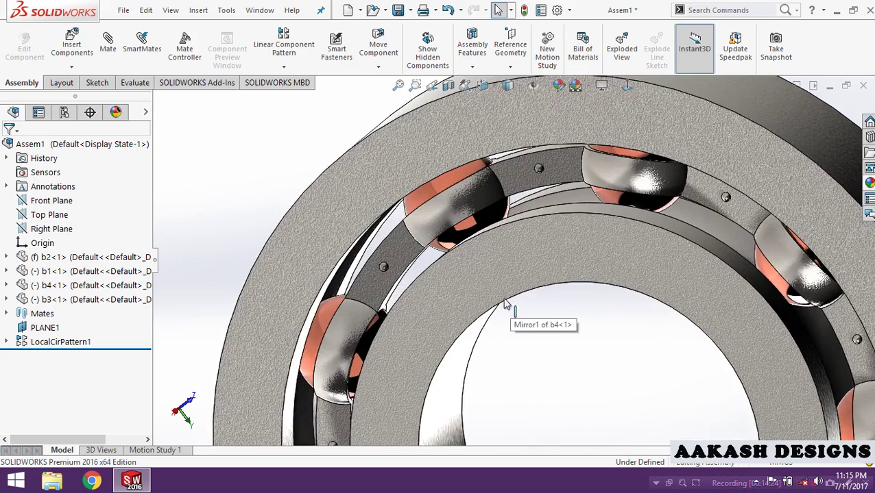
{"action": "scroll", "coordinate": [206, 347], "scroll_direction": "up", "scroll_amount": 2}
{"action": "left_click", "coordinate": [162, 450]}
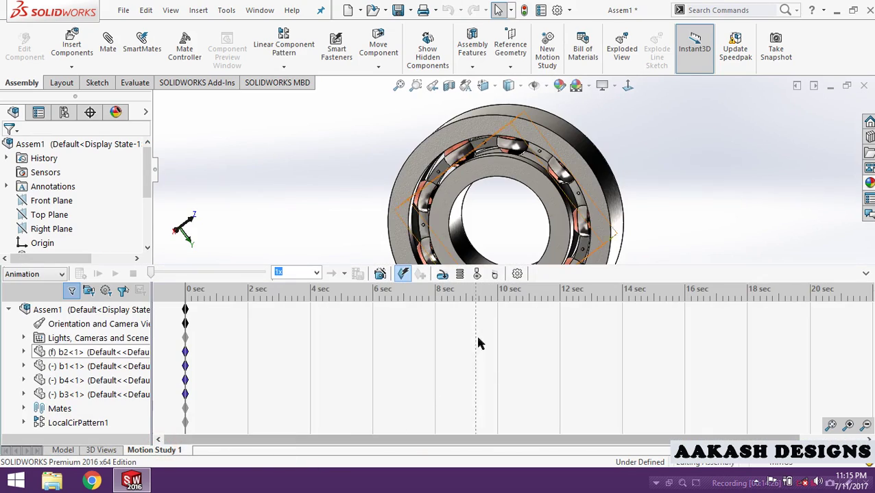
{"action": "left_click", "coordinate": [441, 274]}
{"action": "left_click", "coordinate": [864, 274]}
{"action": "scroll", "coordinate": [801, 275], "scroll_direction": "down", "scroll_amount": 3}
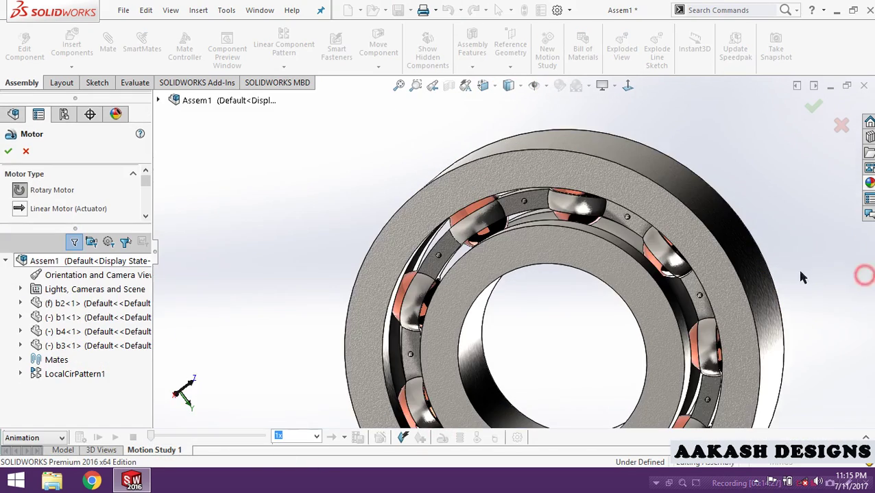
{"action": "scroll", "coordinate": [514, 238], "scroll_direction": "down", "scroll_amount": 2}
{"action": "scroll", "coordinate": [447, 231], "scroll_direction": "down", "scroll_amount": 2}
{"action": "mouse_move", "coordinate": [447, 231]}
{"action": "middle_mouse_down"}
{"action": "mouse_move", "coordinate": [449, 249]}
{"action": "mouse_move", "coordinate": [433, 253]}
{"action": "mouse_move", "coordinate": [439, 142]}
{"action": "middle_mouse_up"}
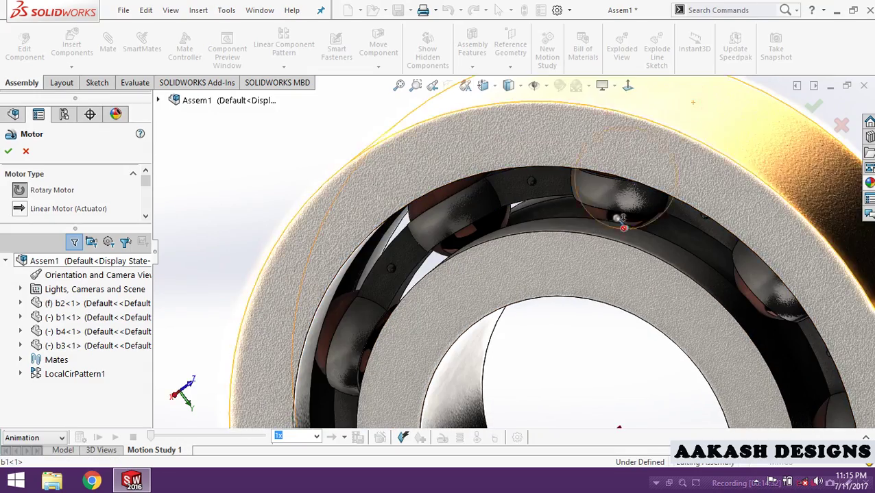
{"action": "scroll", "coordinate": [556, 274], "scroll_direction": "up", "scroll_amount": 5}
{"action": "scroll", "coordinate": [555, 274], "scroll_direction": "down", "scroll_amount": 2}
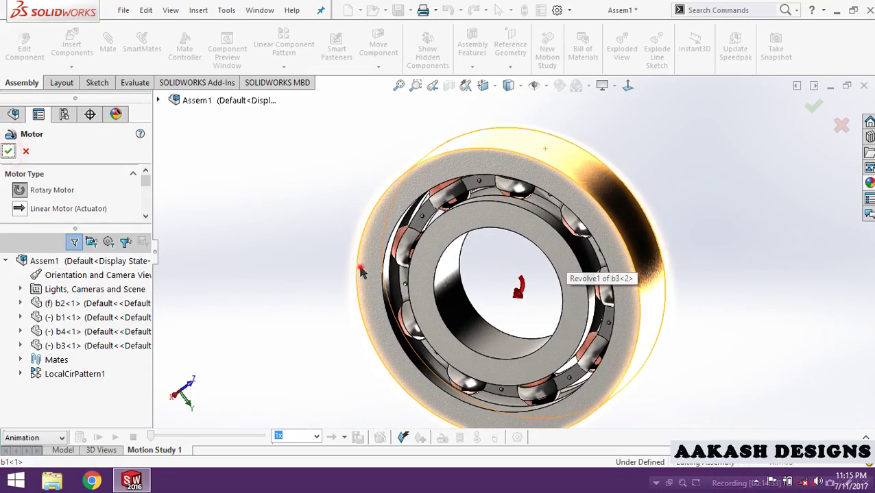
{"action": "left_click", "coordinate": [9, 152]}
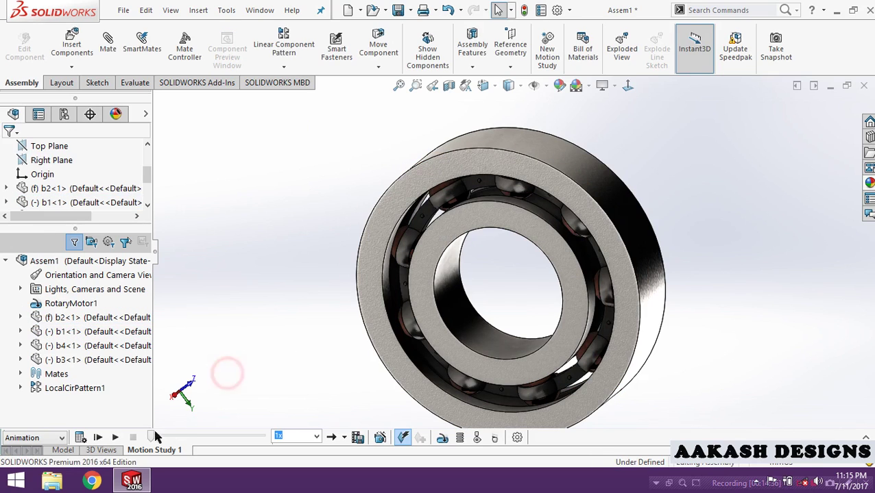
Step: Calculate the Motion Study 1 animation of the bearing
{"action": "left_click", "coordinate": [115, 438]}
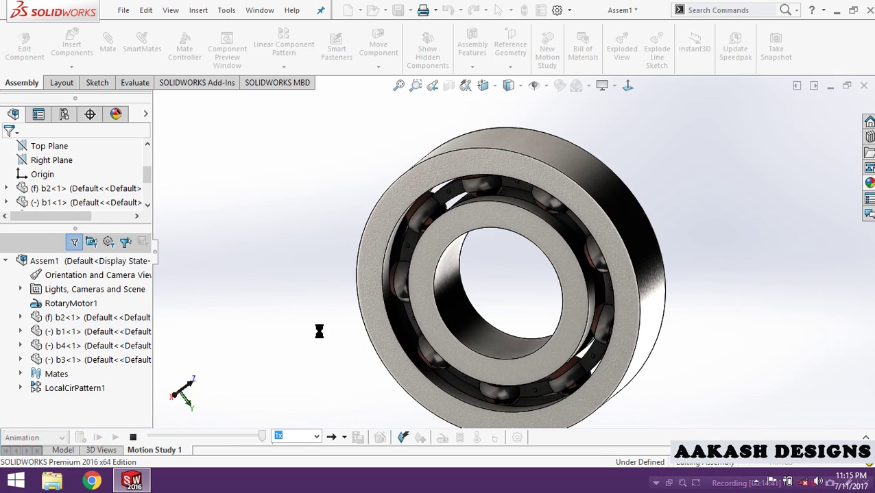
{"action": "scroll", "coordinate": [480, 272], "scroll_direction": "up", "scroll_amount": 3}
{"action": "scroll", "coordinate": [482, 276], "scroll_direction": "down", "scroll_amount": 3}
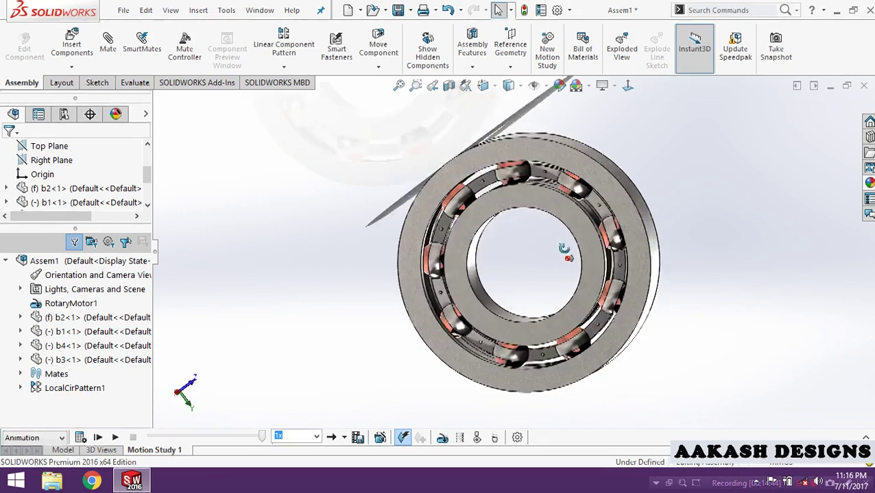
{"action": "mouse_move", "coordinate": [547, 276]}
{"action": "middle_mouse_down"}
{"action": "mouse_move", "coordinate": [535, 287]}
{"action": "mouse_move", "coordinate": [520, 260]}
{"action": "mouse_move", "coordinate": [531, 230]}
{"action": "middle_mouse_up"}
{"action": "scroll", "coordinate": [531, 230], "scroll_direction": "up", "scroll_amount": 2}
Step: View the inner race face Normal To, then orbit into a tilted 3-D view
{"action": "left_click", "coordinate": [553, 204]}
{"action": "left_click", "coordinate": [627, 85]}
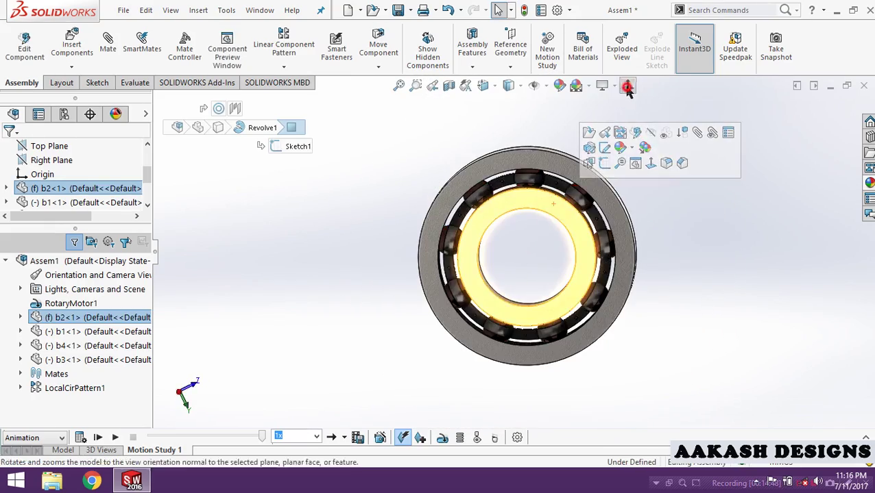
{"action": "left_click", "coordinate": [507, 276]}
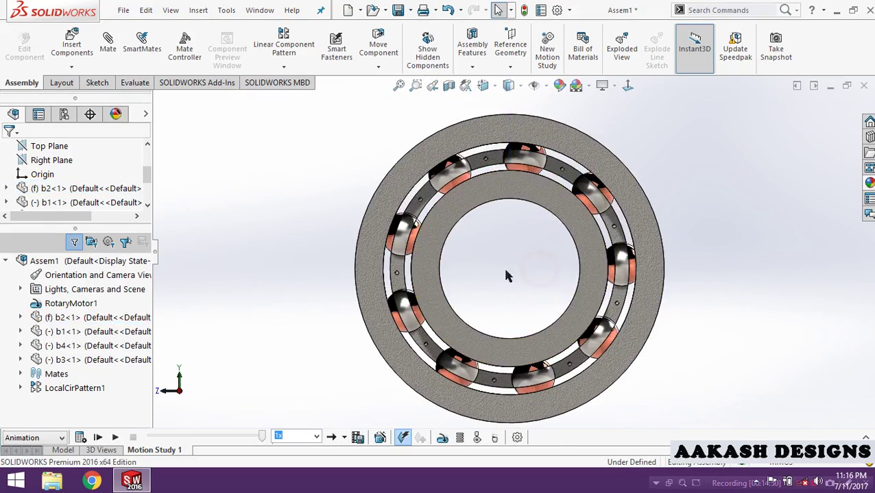
{"action": "mouse_move", "coordinate": [507, 275]}
{"action": "middle_mouse_down"}
{"action": "mouse_move", "coordinate": [499, 309]}
{"action": "mouse_move", "coordinate": [516, 295]}
{"action": "mouse_move", "coordinate": [524, 268]}
{"action": "mouse_move", "coordinate": [482, 301]}
{"action": "mouse_move", "coordinate": [477, 243]}
{"action": "mouse_move", "coordinate": [484, 249]}
{"action": "mouse_move", "coordinate": [503, 199]}
{"action": "mouse_move", "coordinate": [505, 224]}
{"action": "middle_mouse_up"}
{"action": "scroll", "coordinate": [523, 268], "scroll_direction": "up", "scroll_amount": 3}
{"action": "scroll", "coordinate": [524, 240], "scroll_direction": "down", "scroll_amount": 3}
{"action": "scroll", "coordinate": [506, 225], "scroll_direction": "up", "scroll_amount": 3}
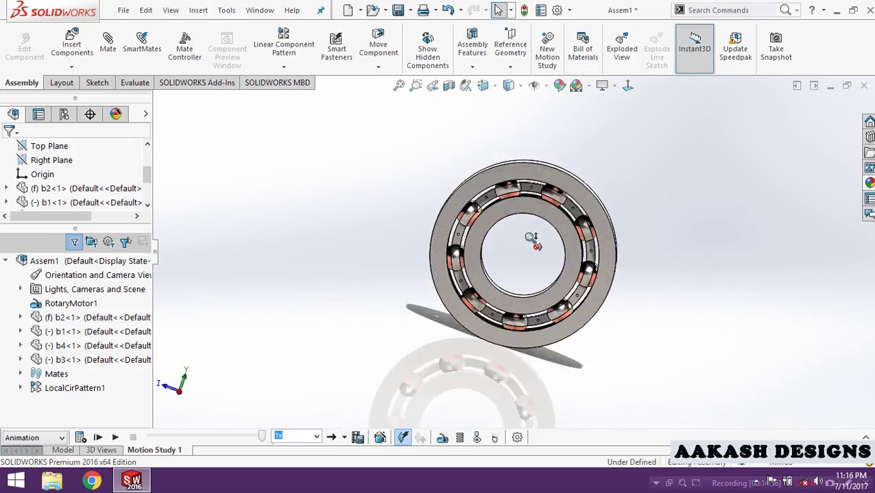